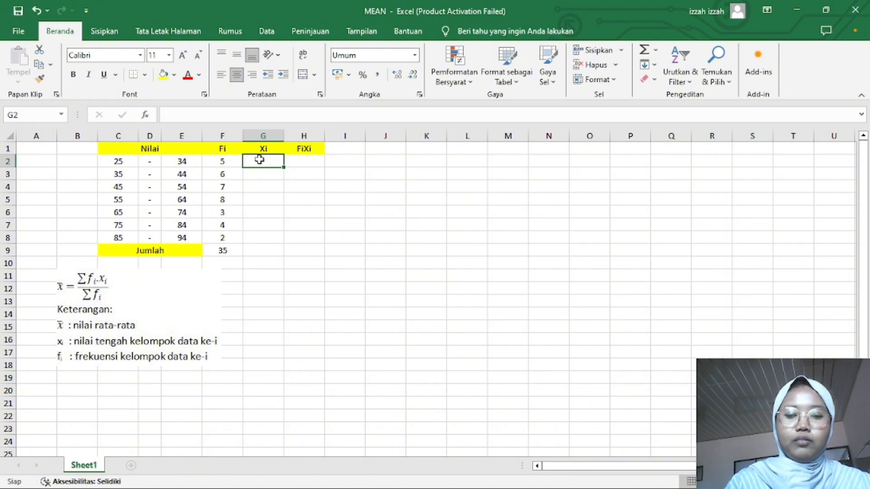
# - Calculate the Xi class midpoints with =(C2+E2)/2 in G2 and fill the formula down to G8
pyautogui.write('=(')
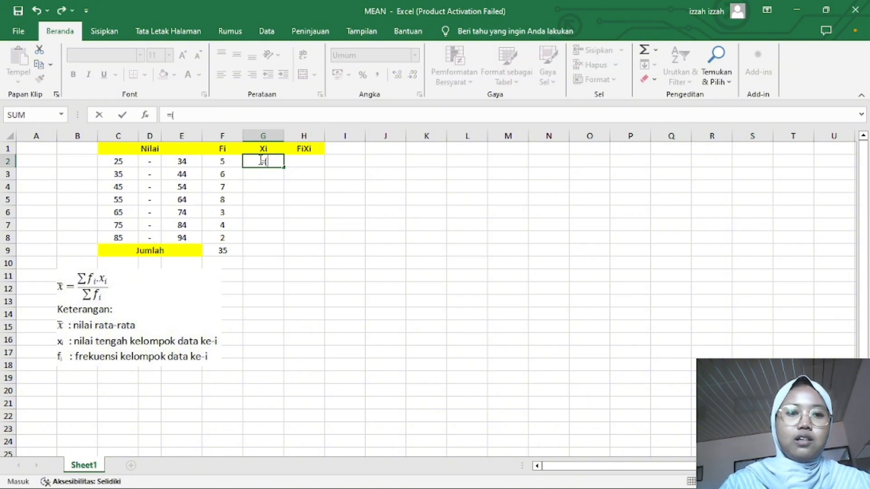
pyautogui.click(123, 166)
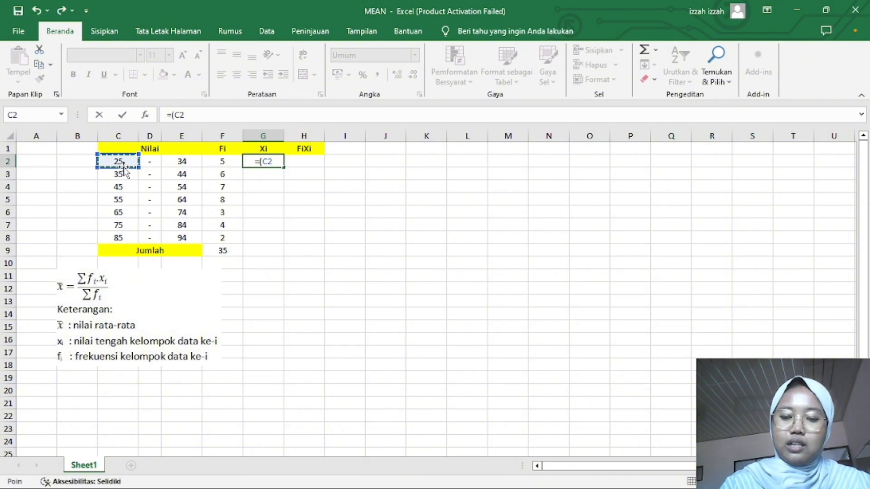
pyautogui.write('+')
pyautogui.click(176, 160)
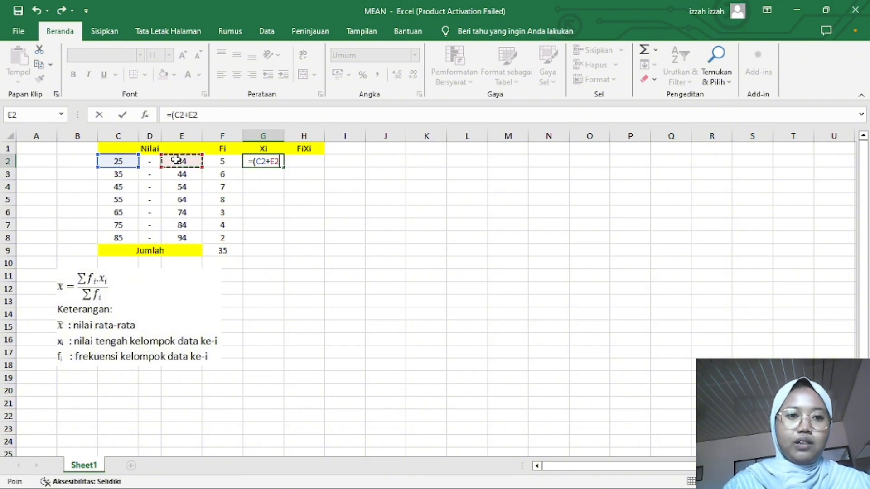
pyautogui.write(')')
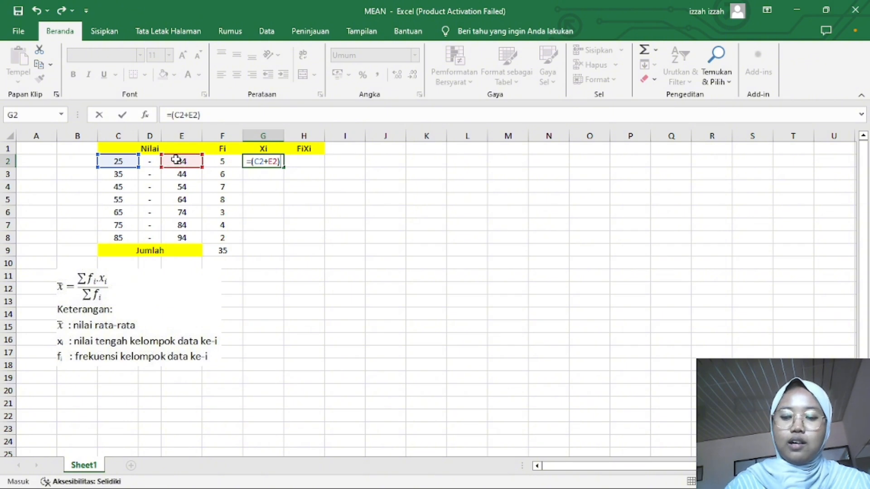
pyautogui.write('/2')
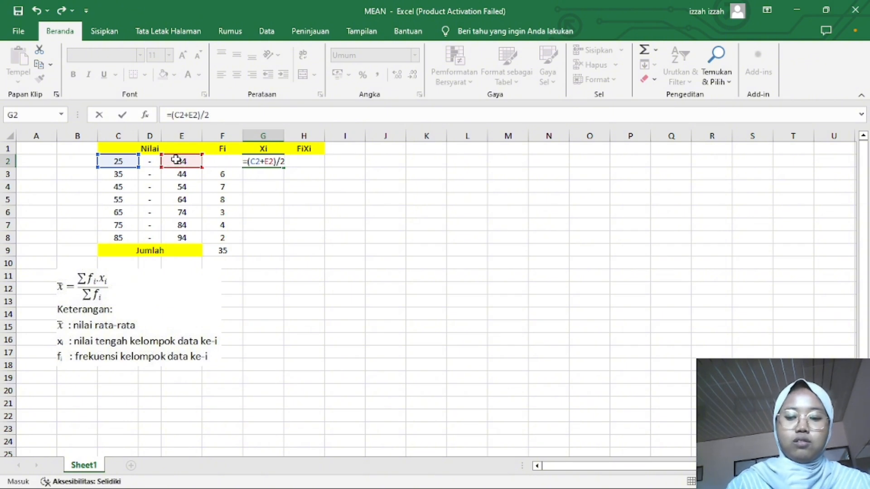
pyautogui.press('Return')
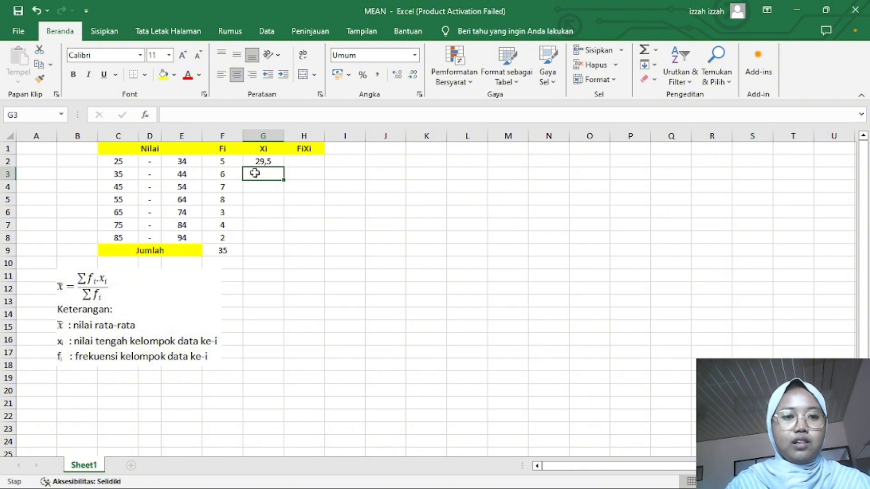
pyautogui.click(277, 161)
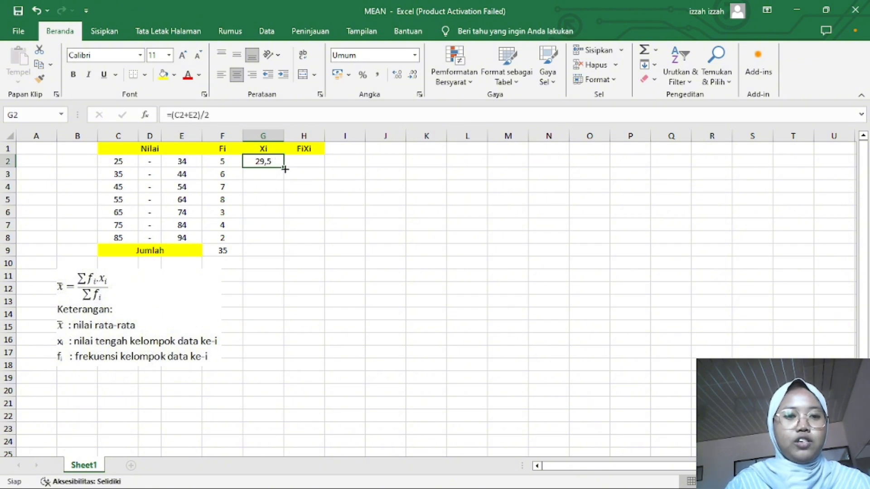
pyautogui.moveTo(284, 167); pyautogui.dragTo(278, 237)
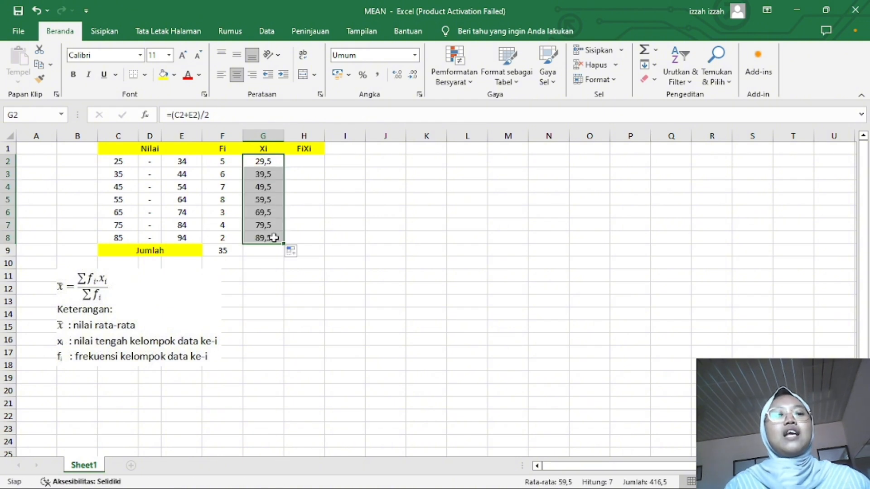
# - Calculate the FiXi products with =F2*G2 in H2 and fill the formula down to H8
pyautogui.click(310, 162)
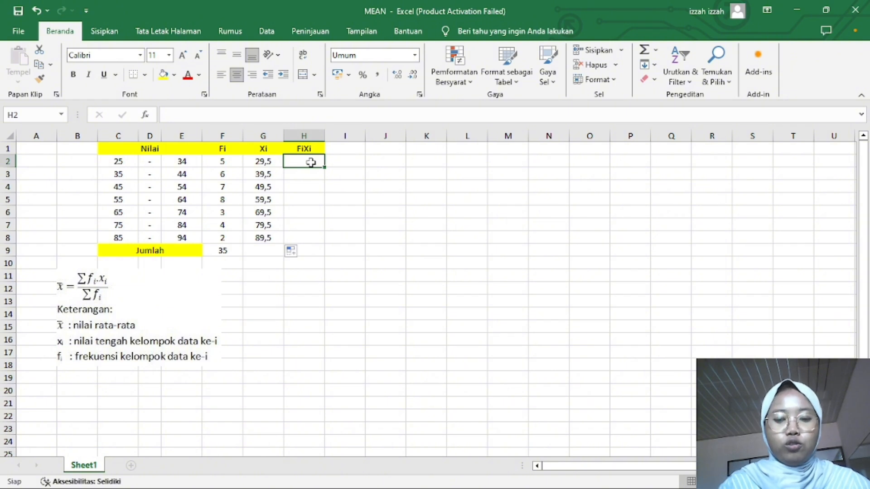
pyautogui.write('=')
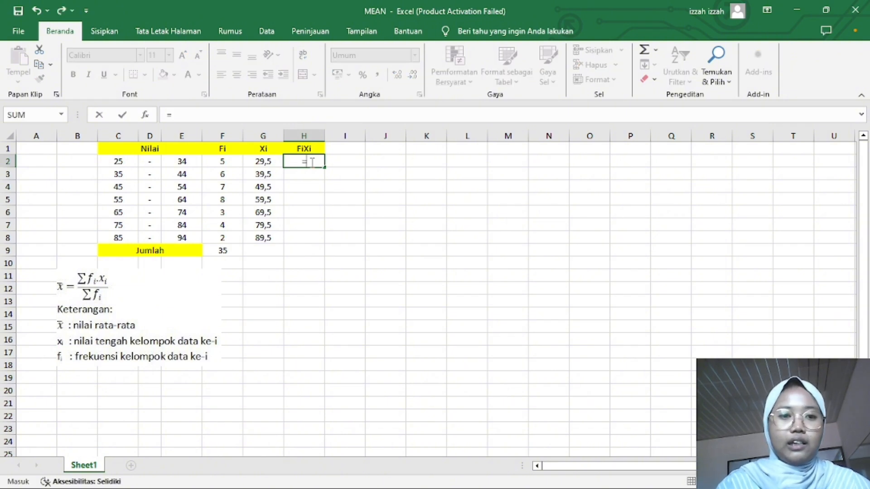
pyautogui.click(231, 161)
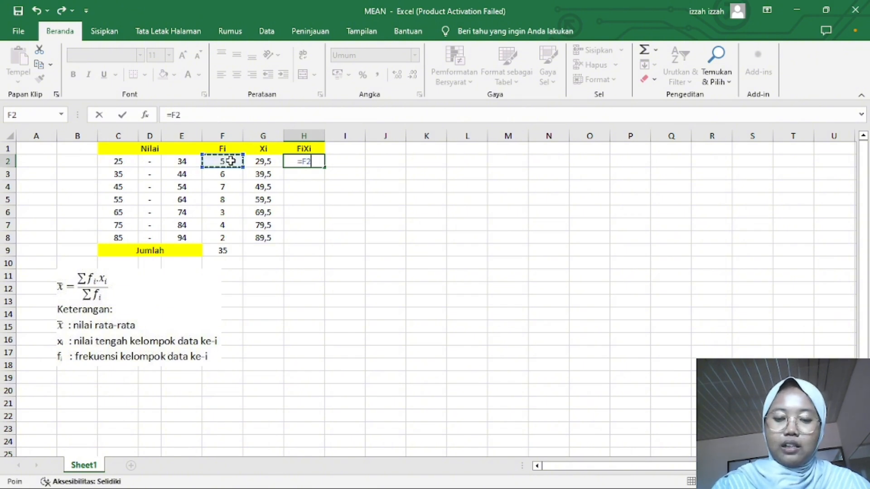
pyautogui.write('*')
pyautogui.click(262, 162)
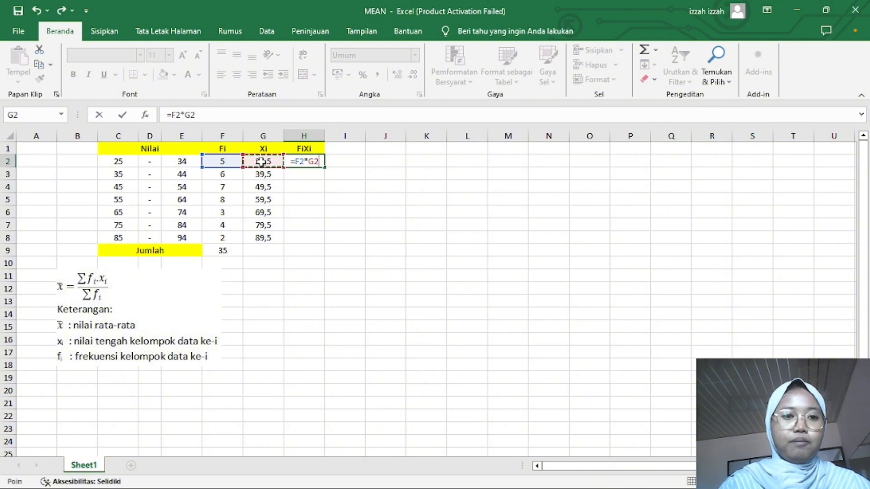
pyautogui.press('Return')
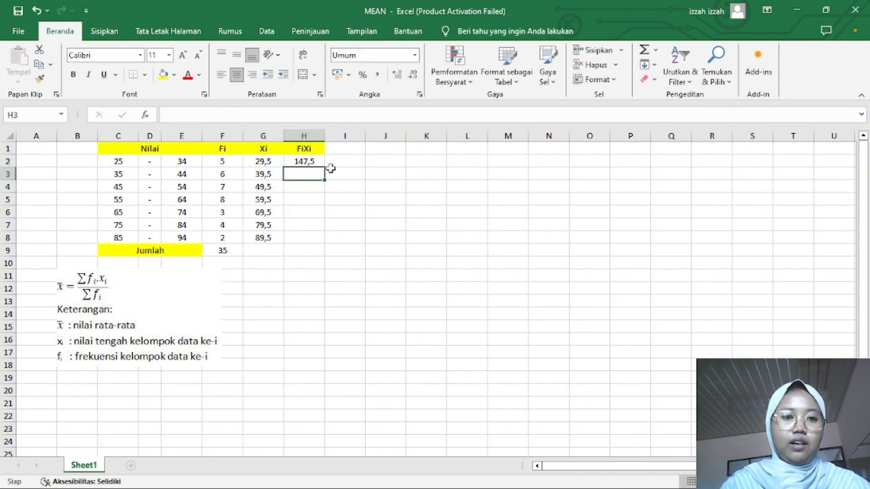
pyautogui.click(318, 164)
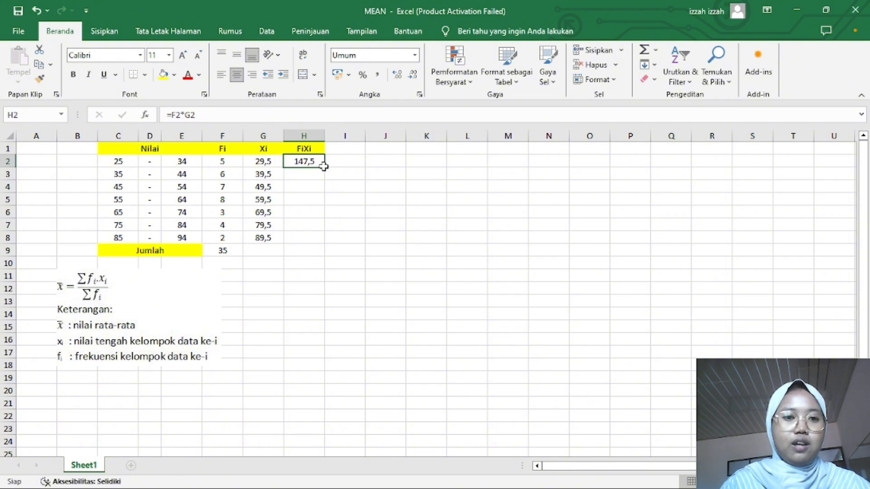
pyautogui.moveTo(323, 166); pyautogui.dragTo(318, 239)
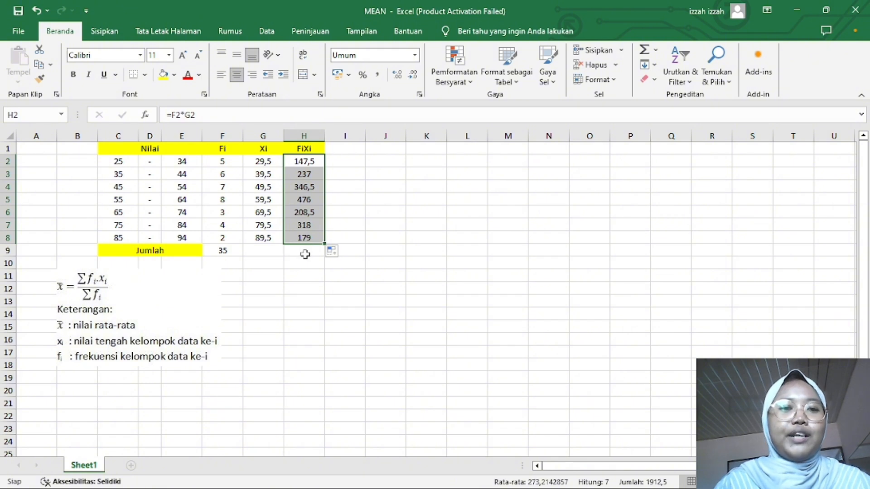
pyautogui.click(305, 255)
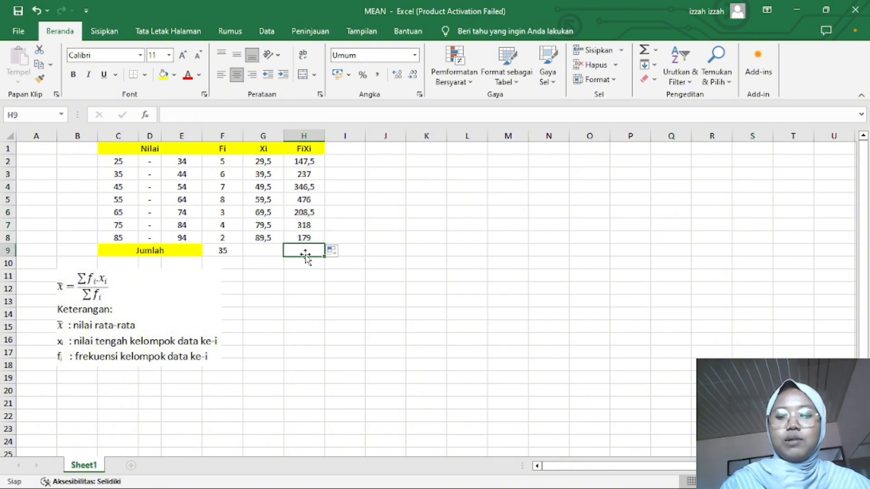
pyautogui.write('=')
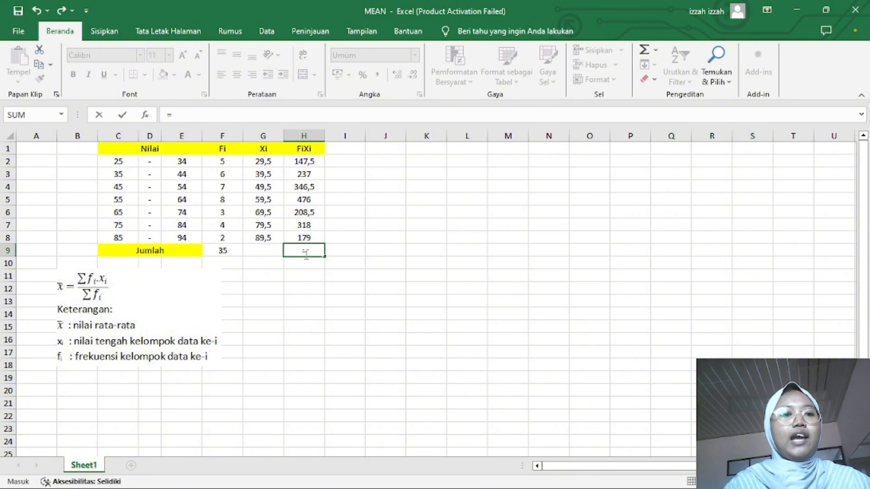
pyautogui.write('sumn')
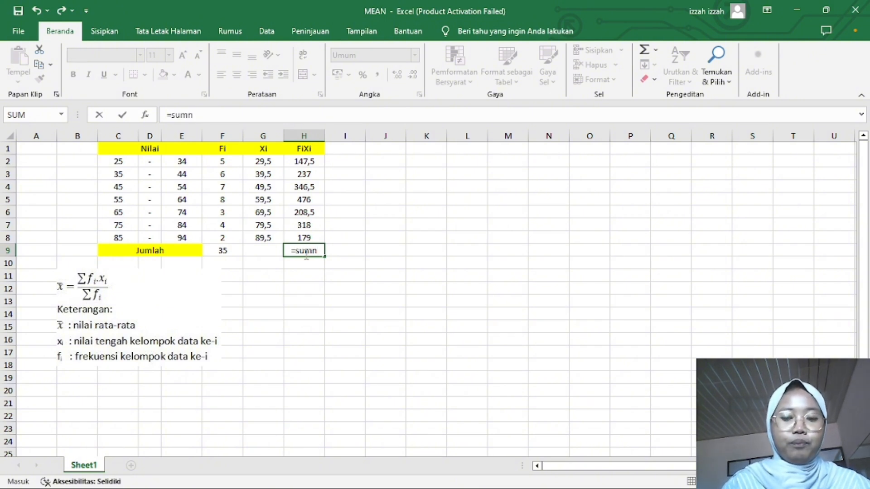
pyautogui.press('BackSpace')
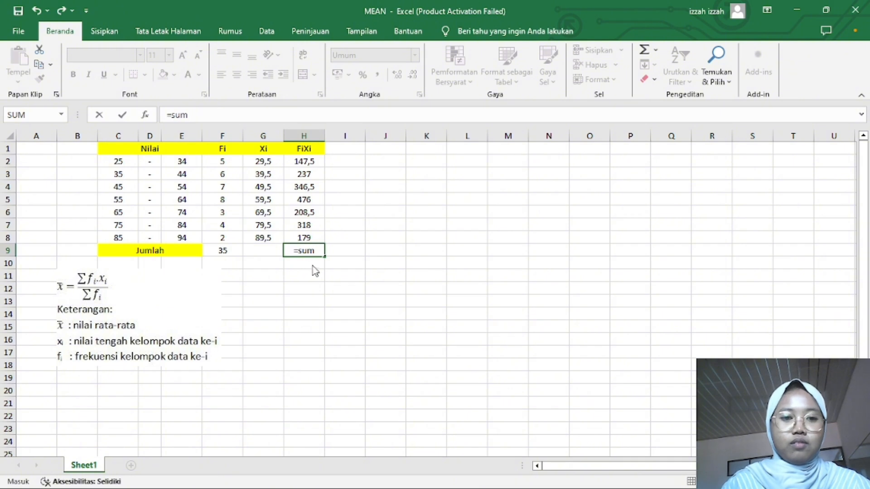
pyautogui.doubleClick(321, 270)
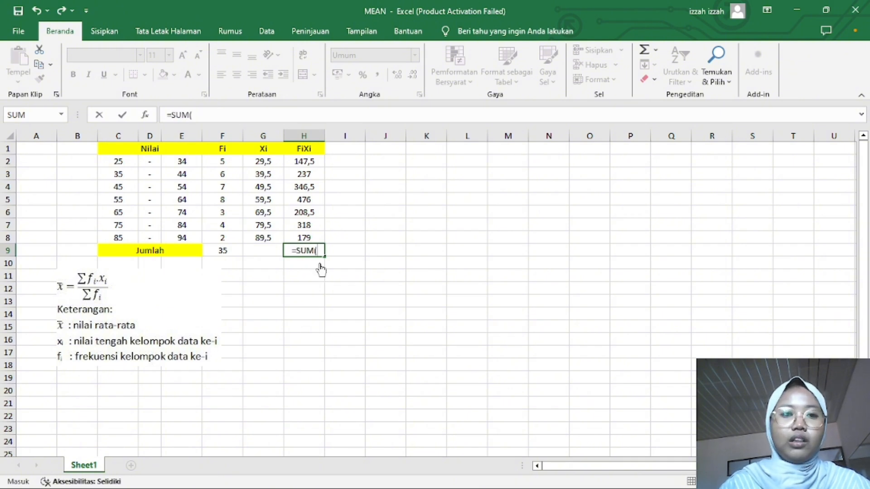
pyautogui.click(320, 166)
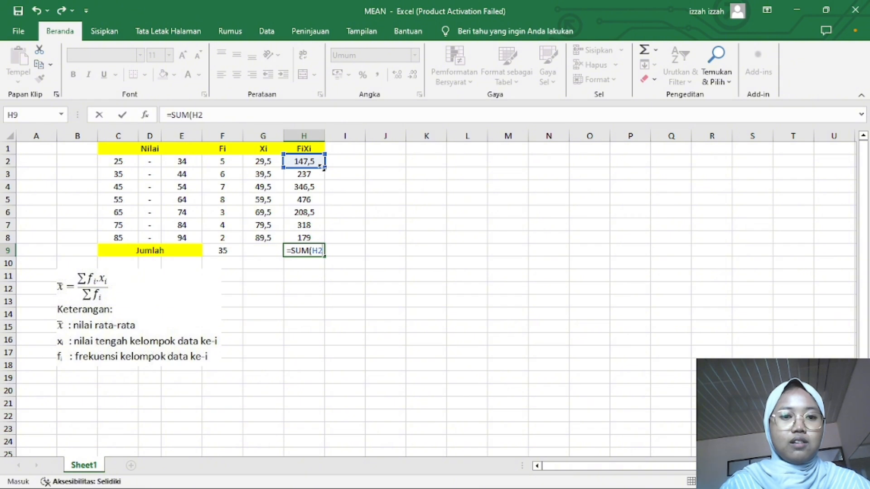
pyautogui.moveTo(320, 166); pyautogui.dragTo(318, 237)
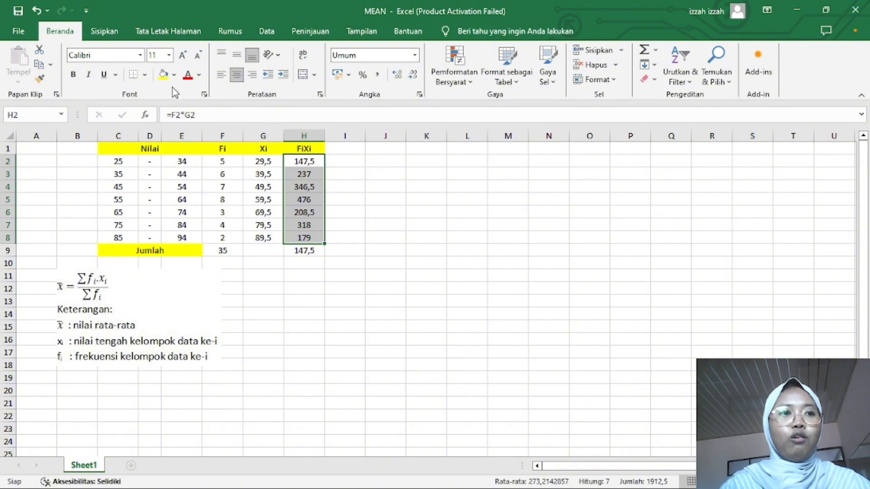
pyautogui.click(37, 12)
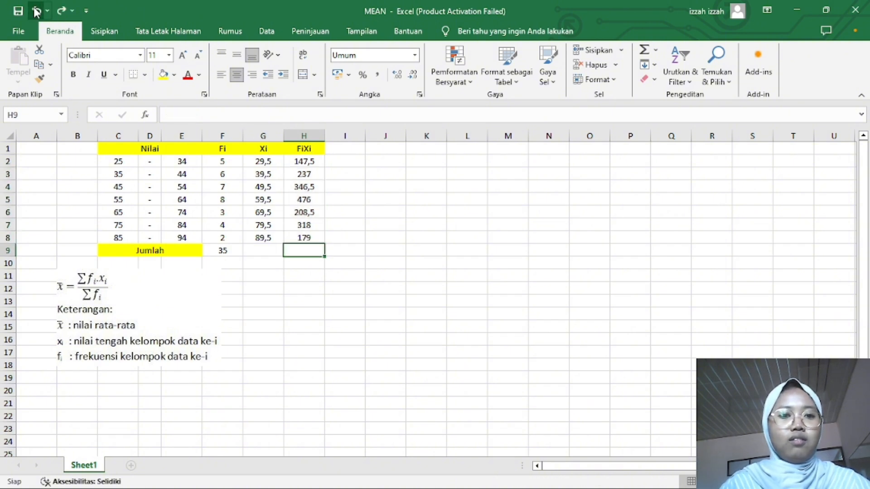
# - Total the FiXi column in the Jumlah row by entering =SUM(H2:H8) in H9
pyautogui.write('=')
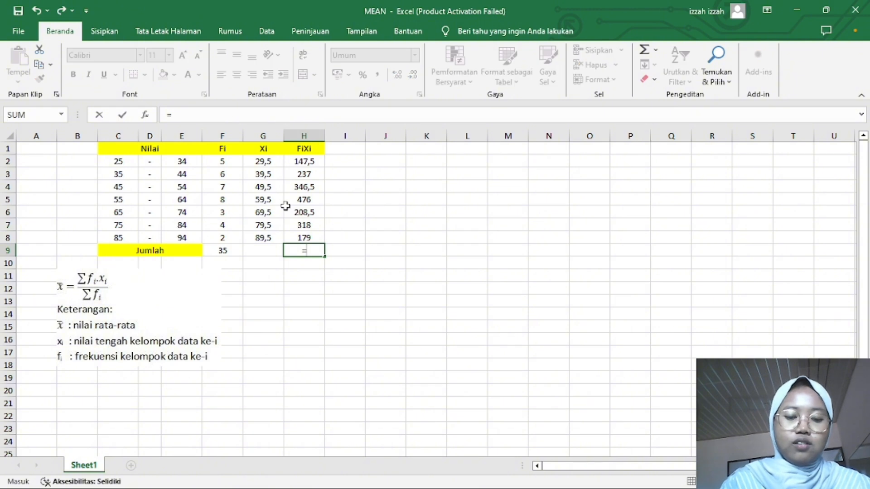
pyautogui.write('sum')
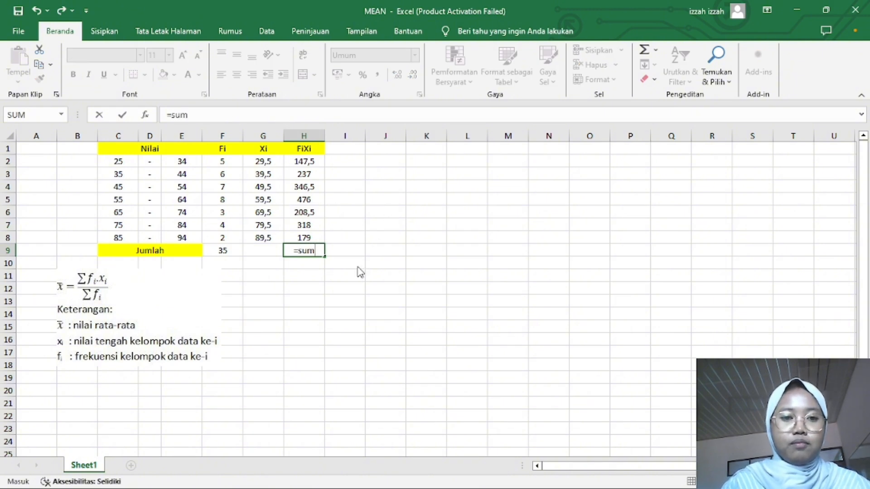
pyautogui.press('Tab')
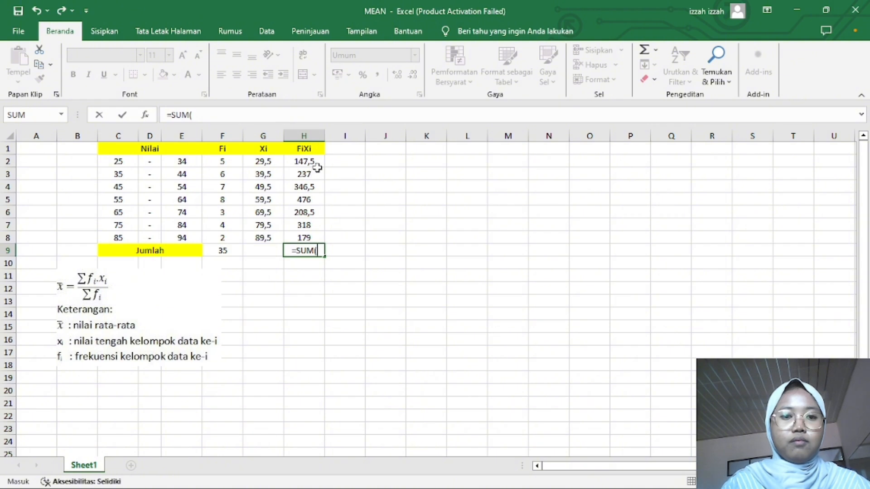
pyautogui.click(317, 162)
pyautogui.moveTo(318, 161); pyautogui.dragTo(312, 235)
pyautogui.write(')')
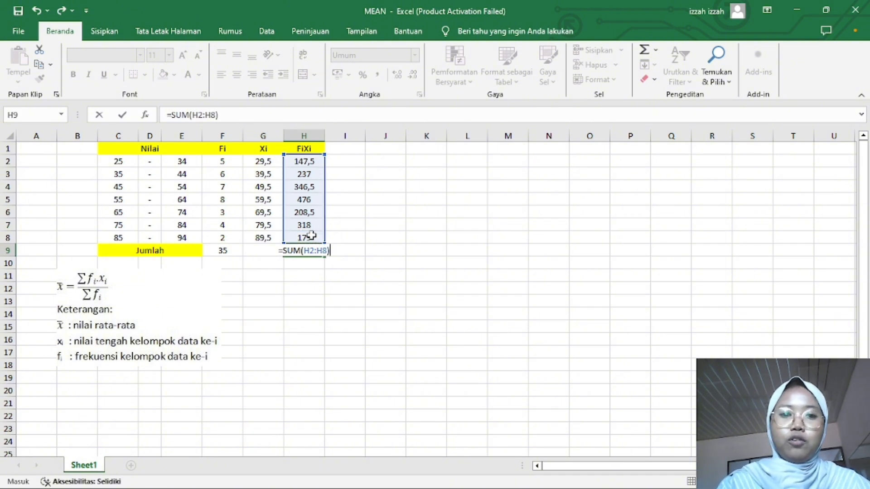
pyautogui.press('Return')
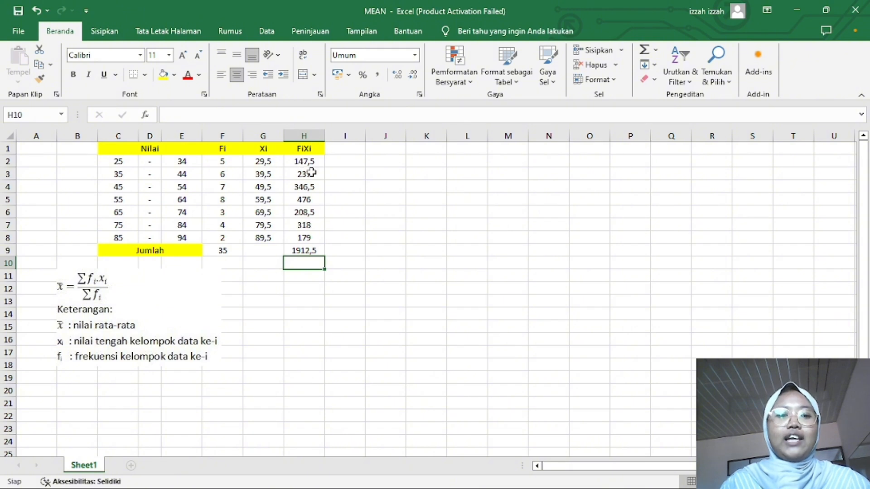
# - Label H12 as "Mean" and calculate the mean beside it in I12 with =H9/F9
pyautogui.click(300, 284)
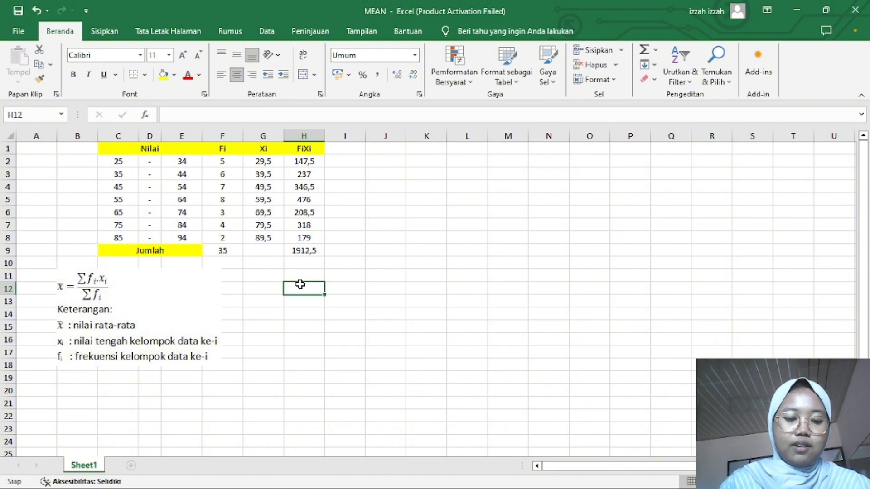
pyautogui.write('Mean')
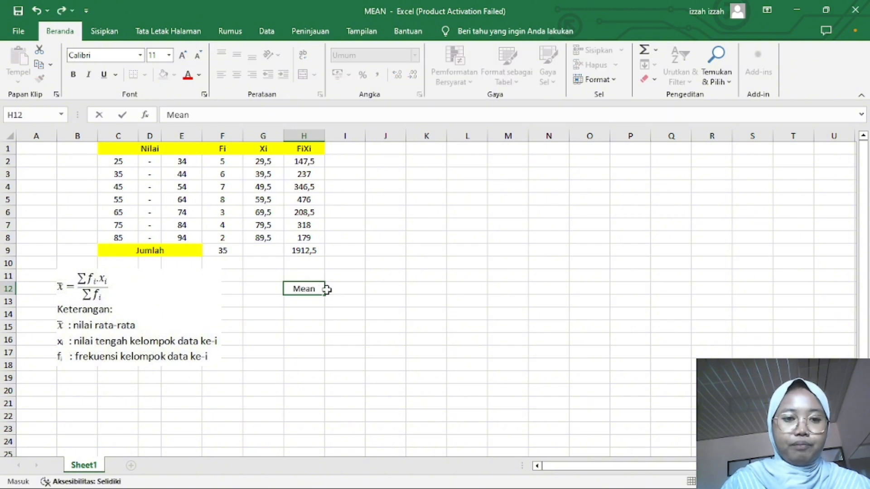
pyautogui.click(344, 291)
pyautogui.write('=')
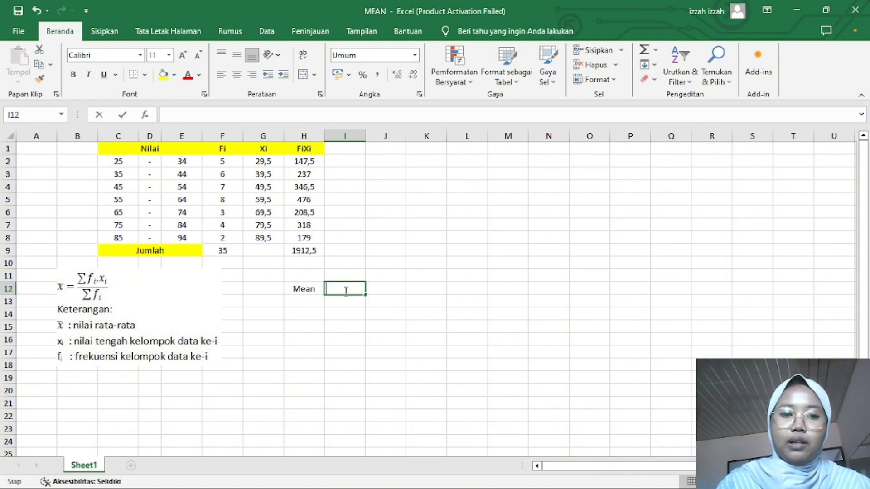
pyautogui.click(318, 251)
pyautogui.write('/')
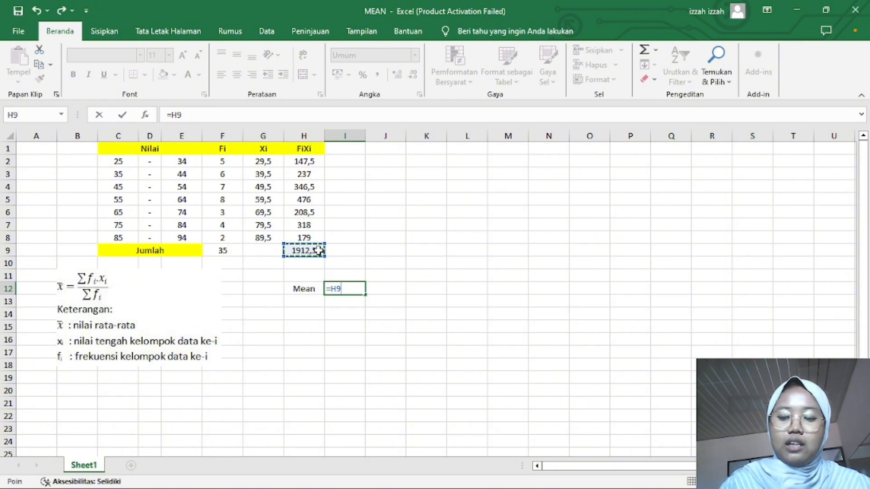
pyautogui.click(224, 253)
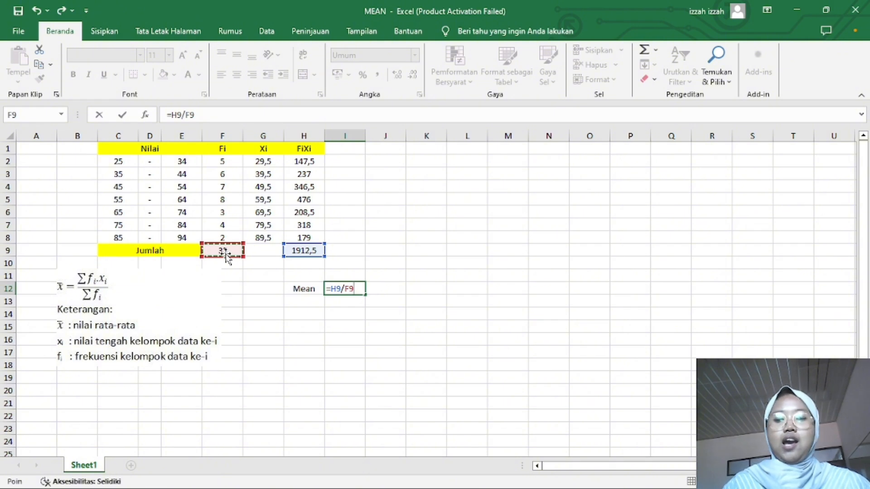
pyautogui.press('Return')
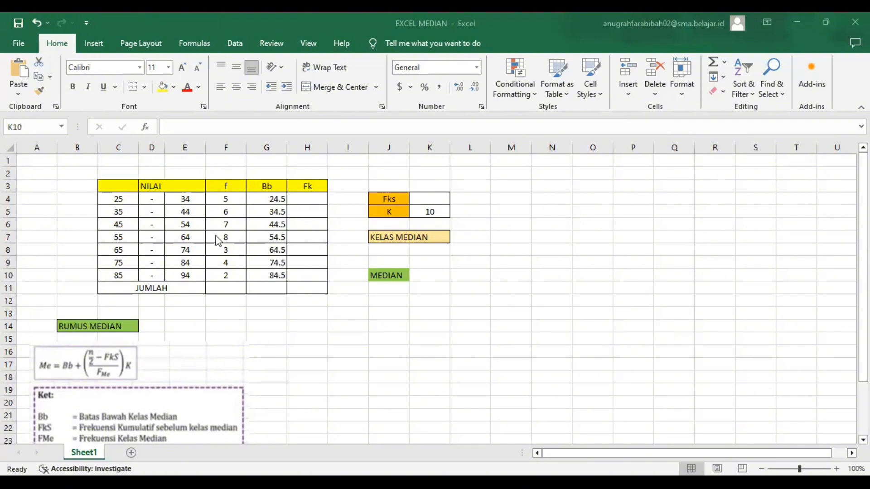
# - Enter 5 in H4 as the first cumulative frequency in the Fk column
pyautogui.click(301, 197)
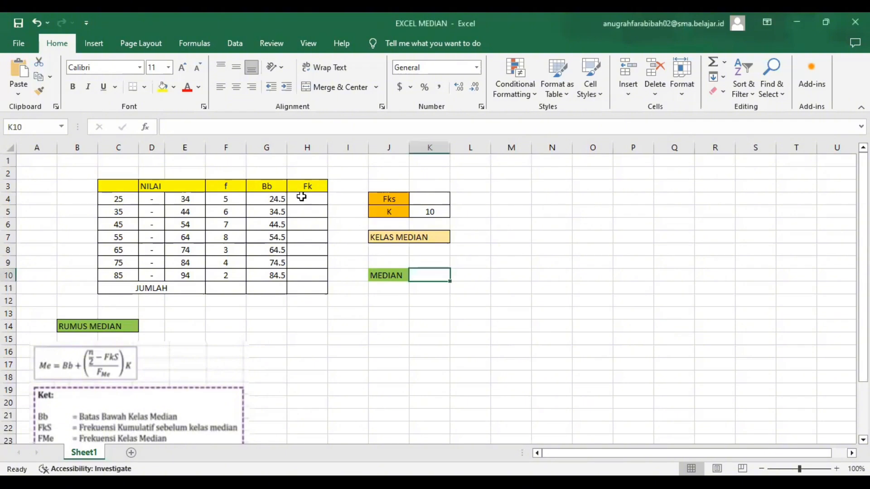
pyautogui.scroll(-2, 301, 197)
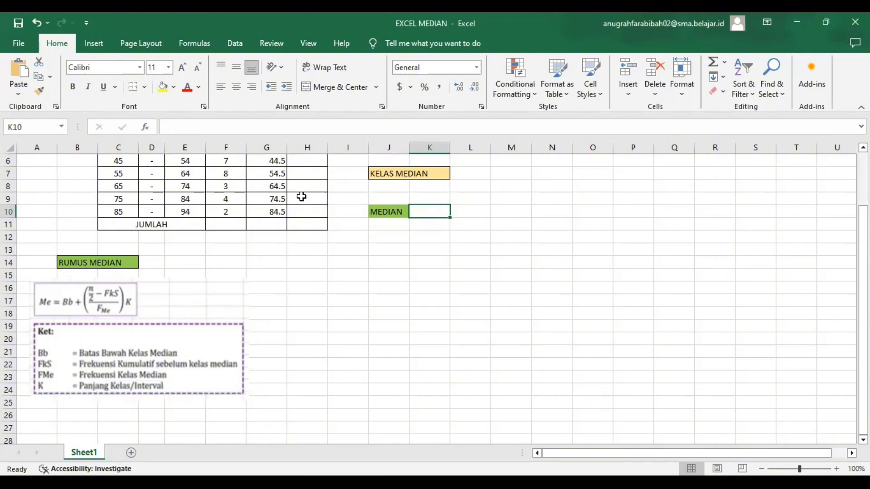
pyautogui.scroll(2, 301, 197)
pyautogui.click(301, 197)
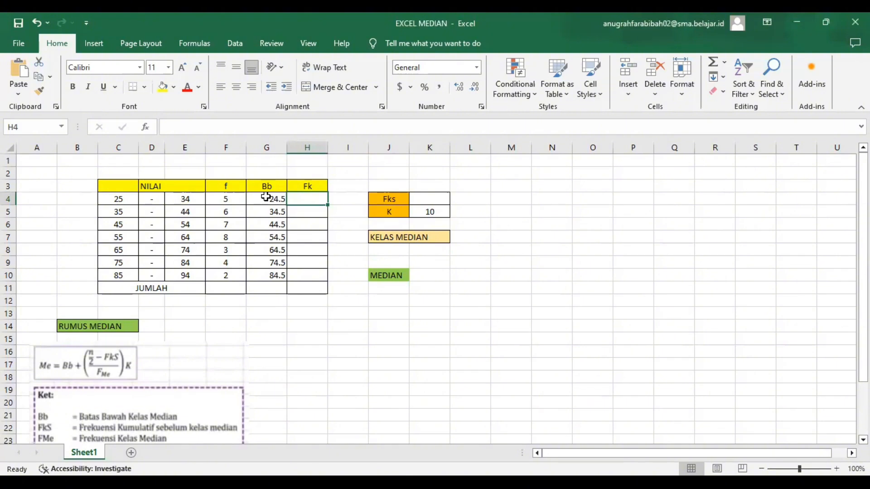
pyautogui.write('5')
pyautogui.press('Return')
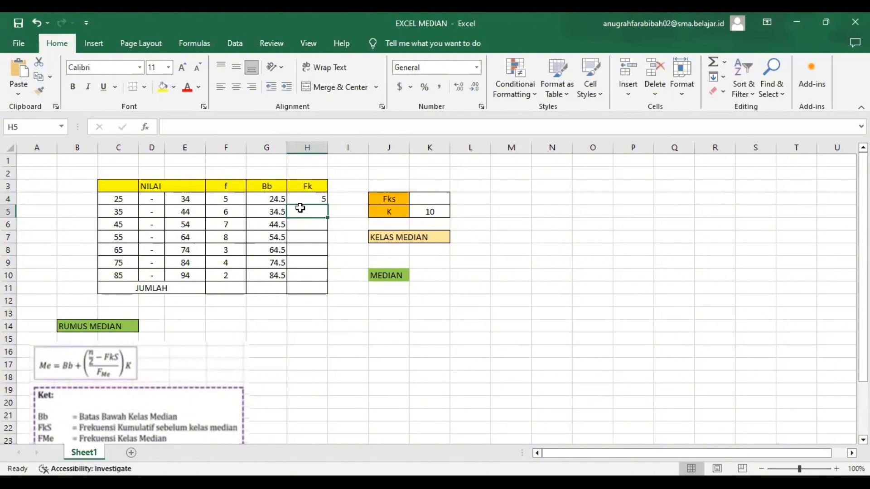
# - Calculate the second class's cumulative frequency in H5 with the formula =F4+F5
pyautogui.write('=')
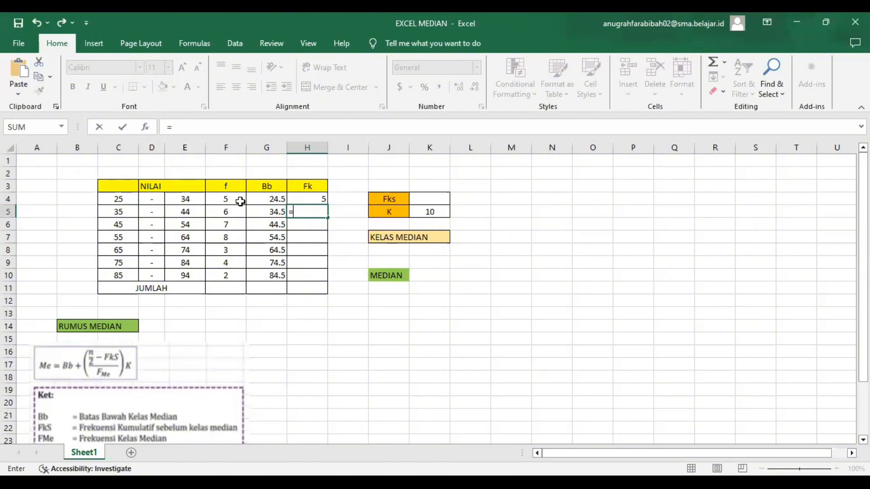
pyautogui.click(240, 203)
pyautogui.write('+')
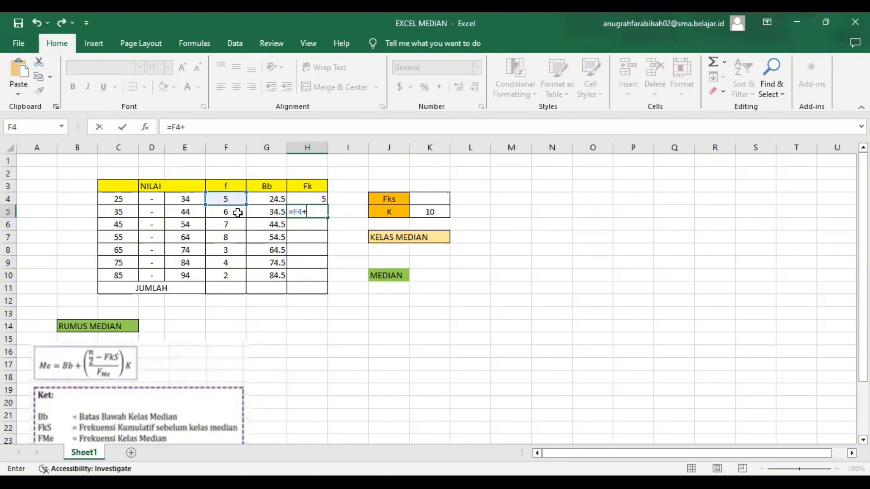
pyautogui.click(238, 212)
pyautogui.press('Return')
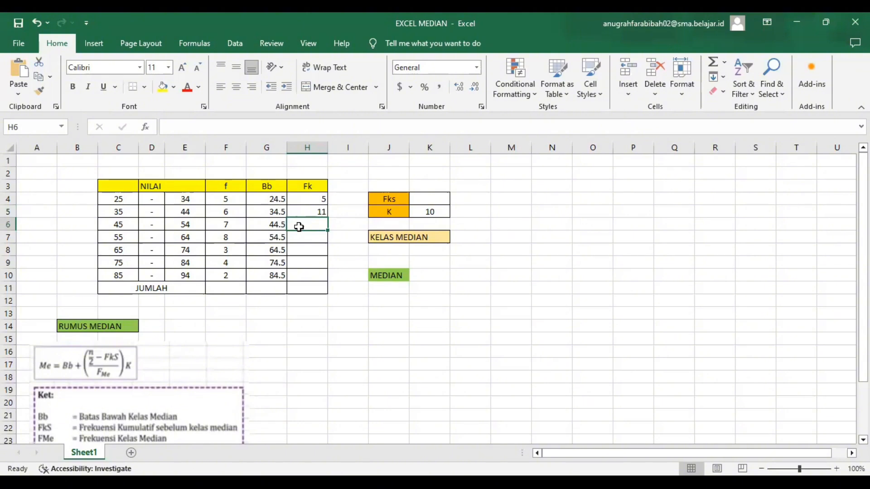
# - Calculate the third class's cumulative frequency in H6 with the formula =F4+F5+F6
pyautogui.write('=')
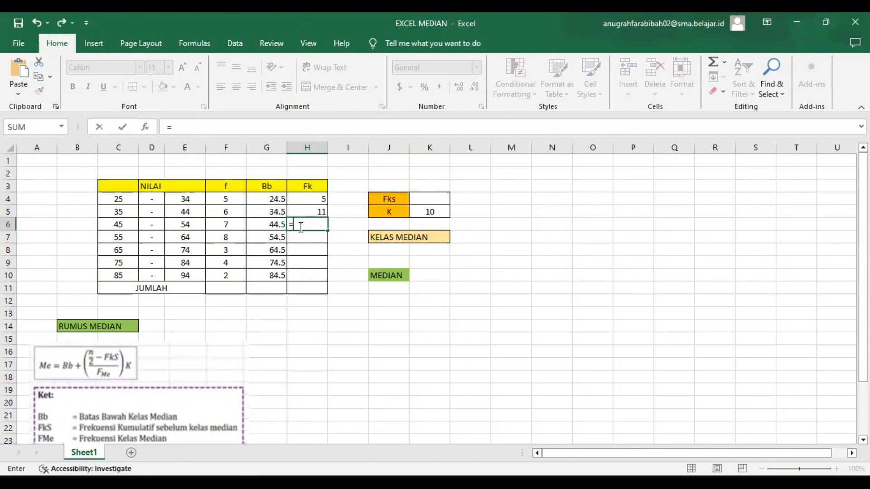
pyautogui.click(235, 202)
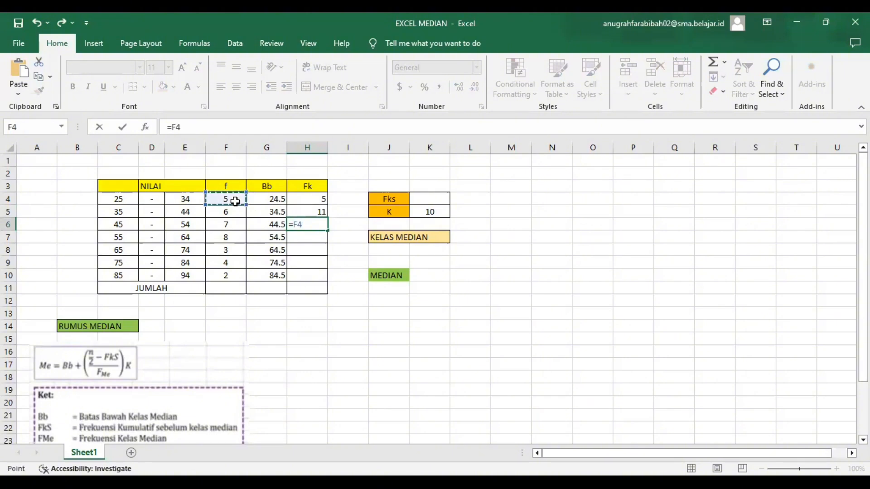
pyautogui.write('+')
pyautogui.click(232, 213)
pyautogui.write('+')
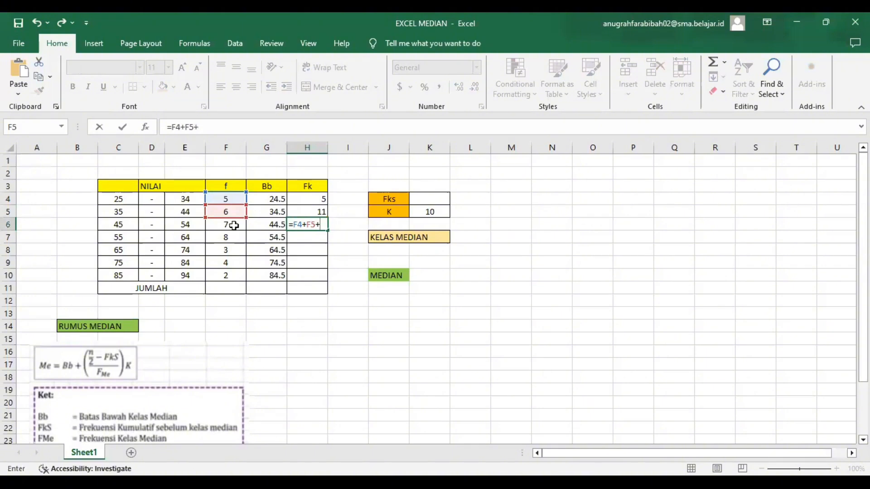
pyautogui.click(234, 225)
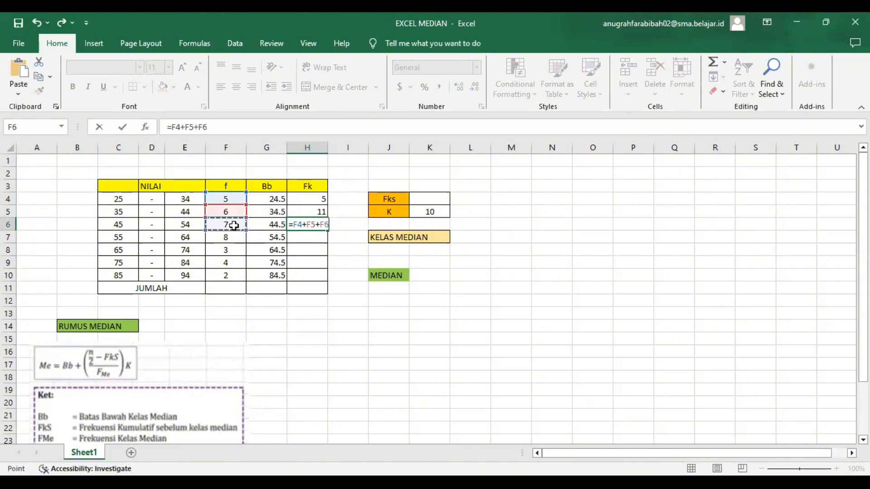
pyautogui.press('Return')
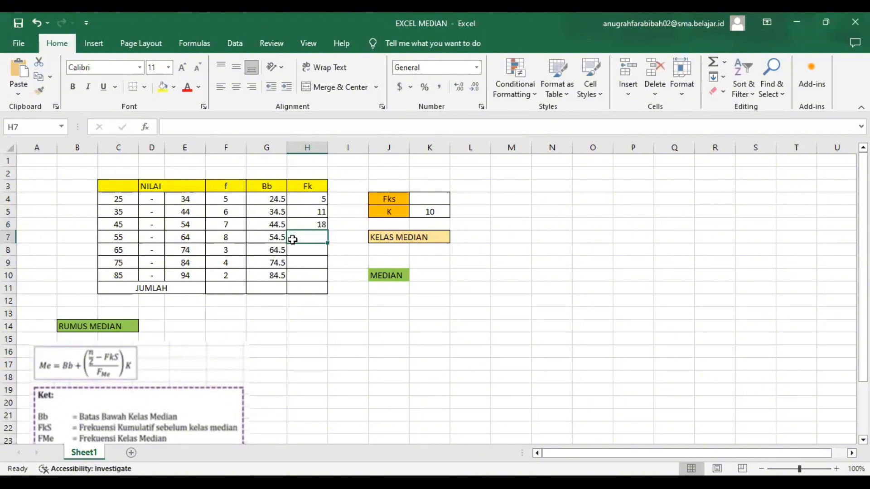
# - Calculate the cumulative frequency of the 55-64 class in H7 with =SUM(F4:F7)
pyautogui.write('+')
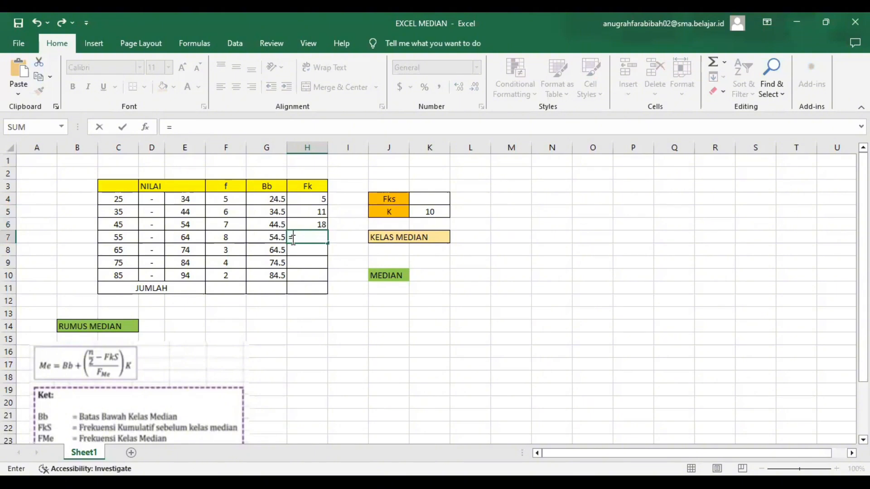
pyautogui.write('SUM')
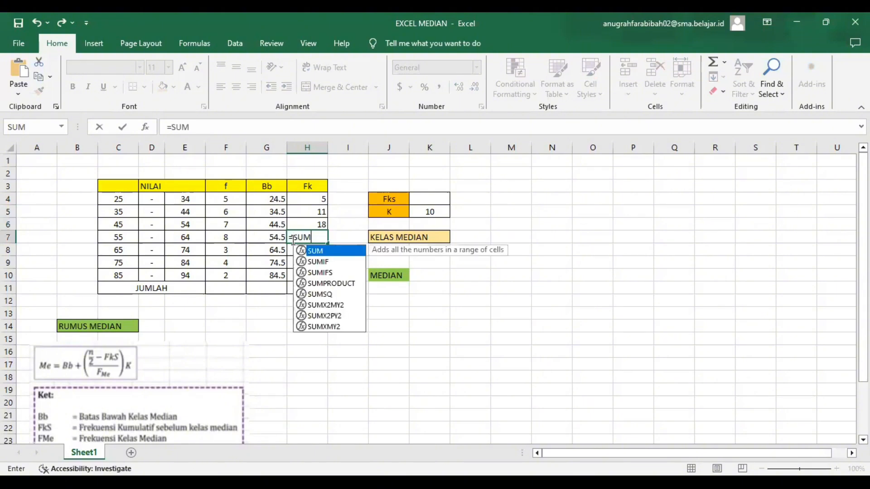
pyautogui.write('(')
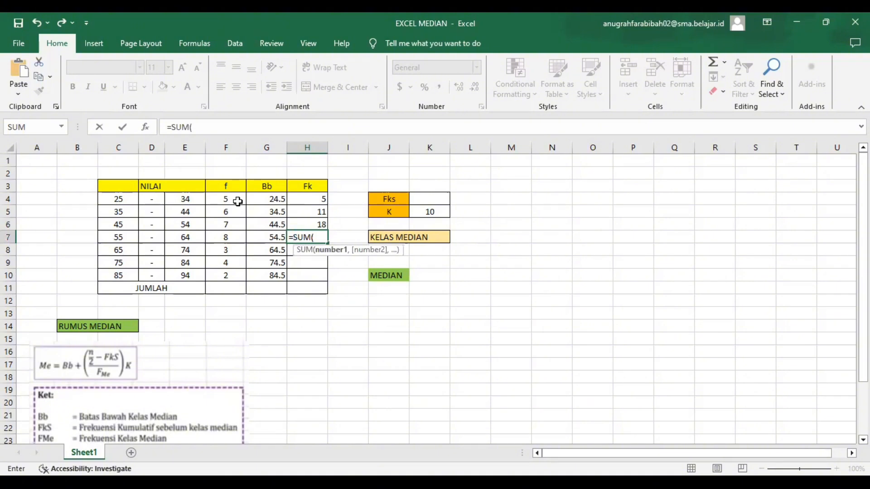
pyautogui.moveTo(237, 201); pyautogui.dragTo(238, 232)
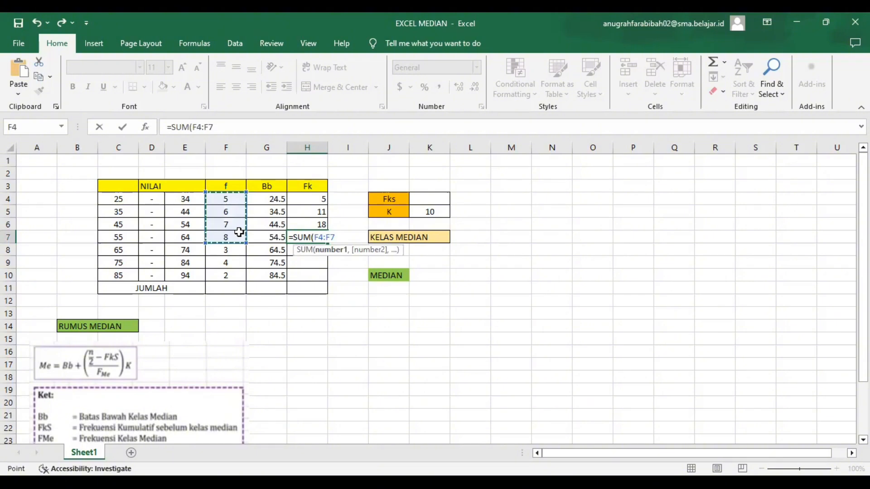
pyautogui.write(')')
pyautogui.press('Return')
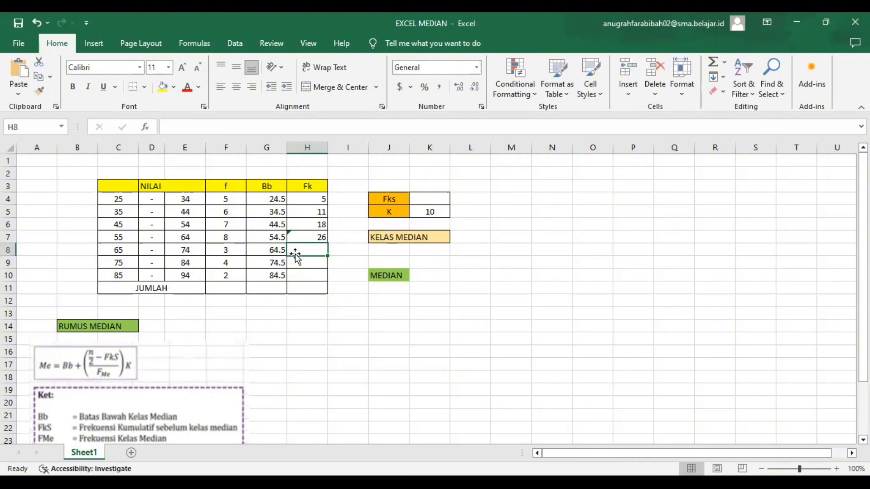
# - Calculate the cumulative frequency of the 65-74 class in H8 with =SUM(F4:F8)
pyautogui.write('=')
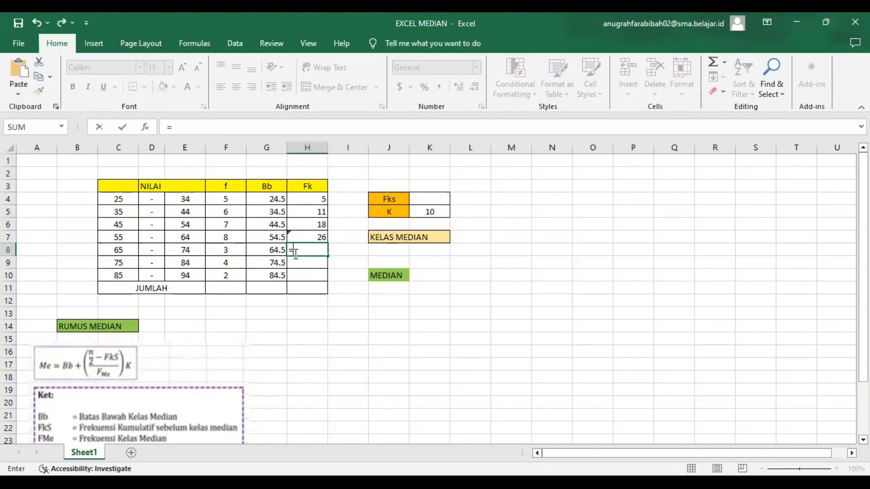
pyautogui.write('SUM(')
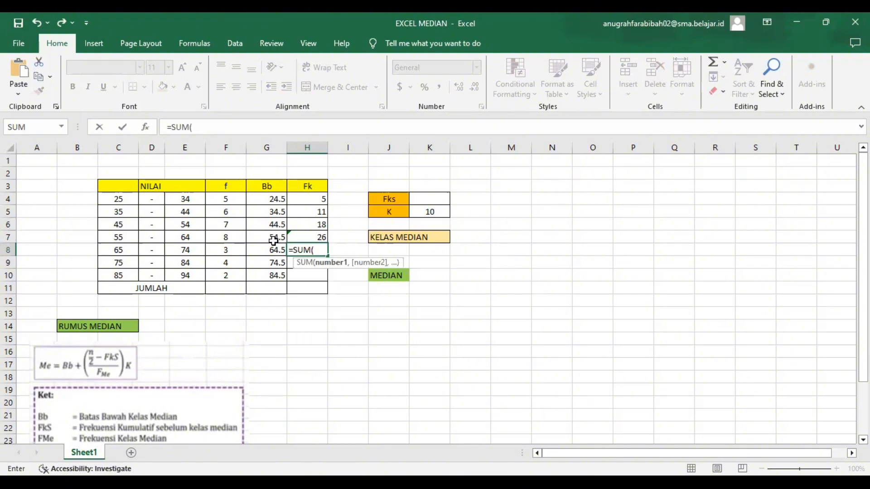
pyautogui.click(230, 198)
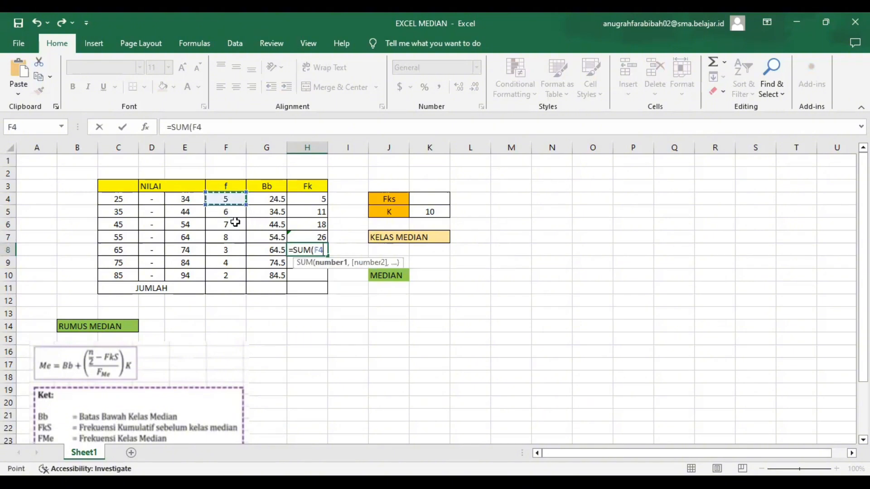
pyautogui.moveTo(236, 236); pyautogui.dragTo(239, 243)
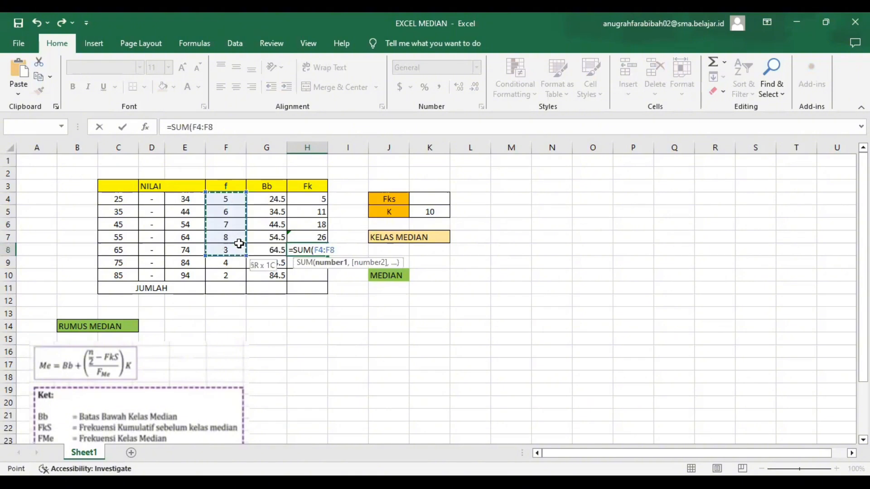
pyautogui.press('Return')
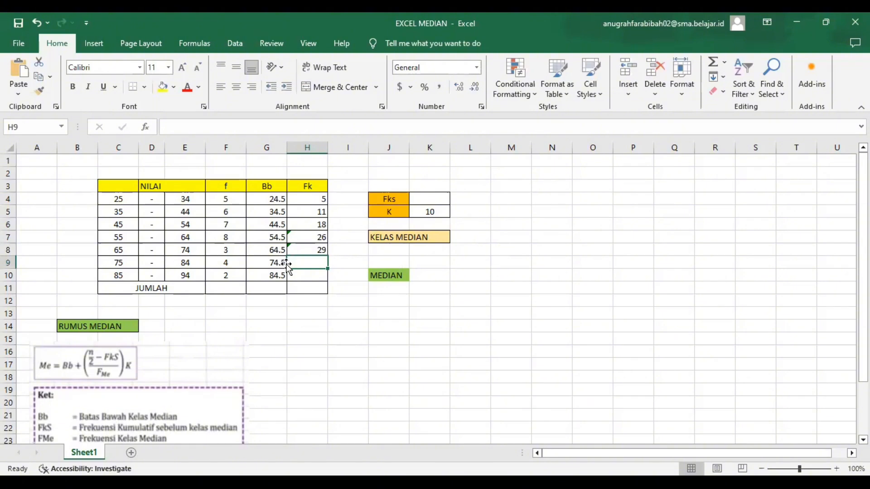
# - Calculate the cumulative frequency of the 75-84 class in H9 with =SUM(F4:F9)
pyautogui.write('=')
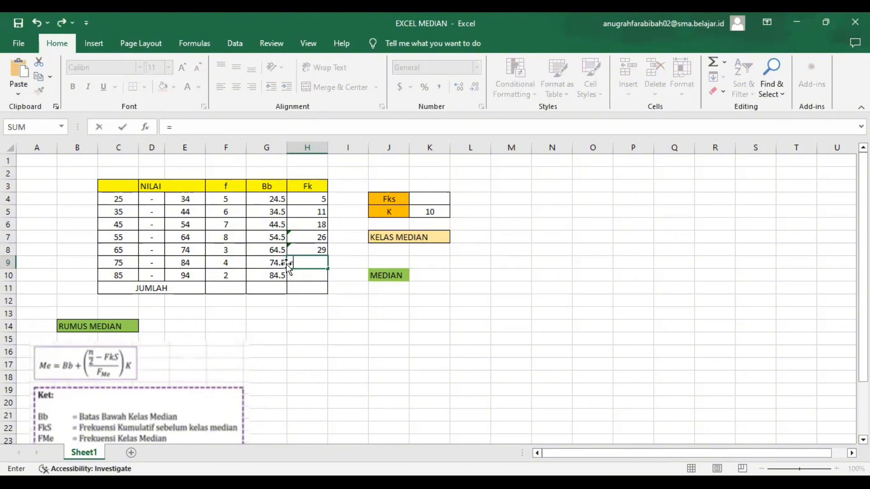
pyautogui.write('SUM')
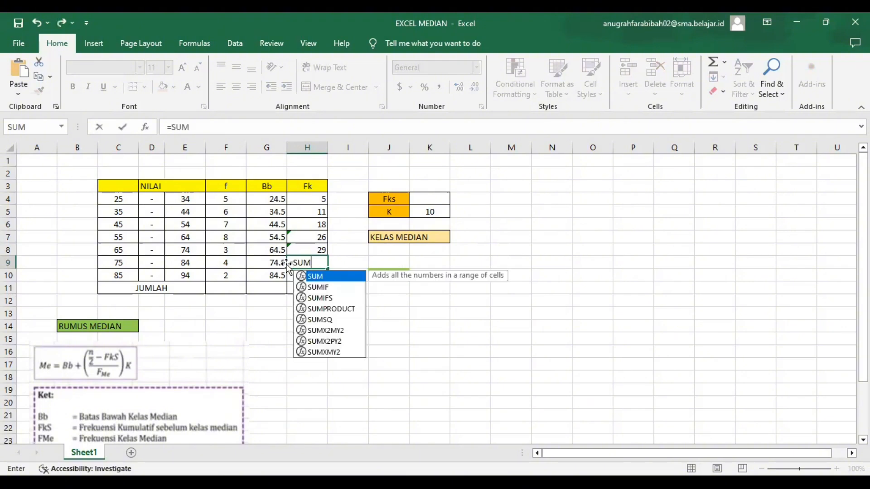
pyautogui.write('(')
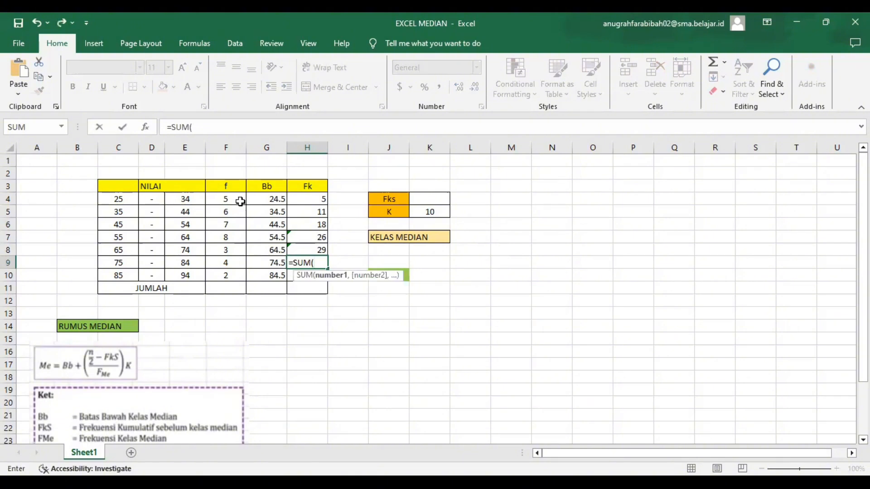
pyautogui.click(236, 202)
pyautogui.moveTo(237, 204); pyautogui.dragTo(237, 258)
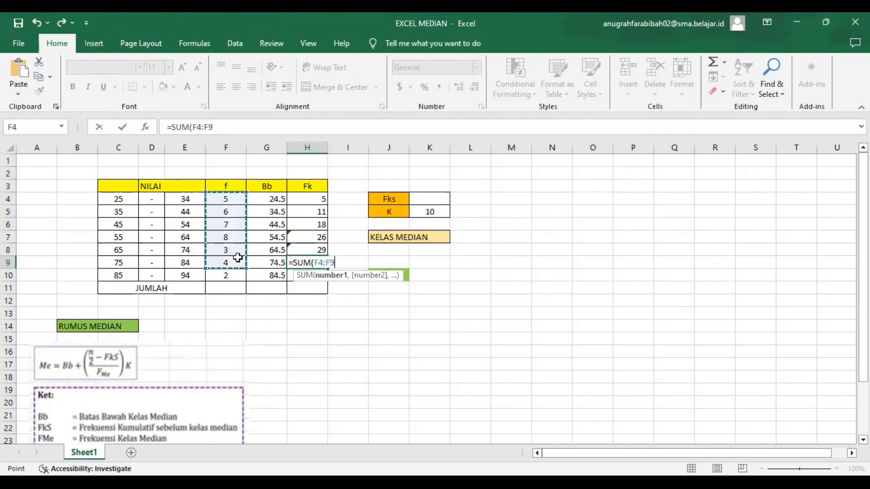
pyautogui.write(')')
pyautogui.press('Return')
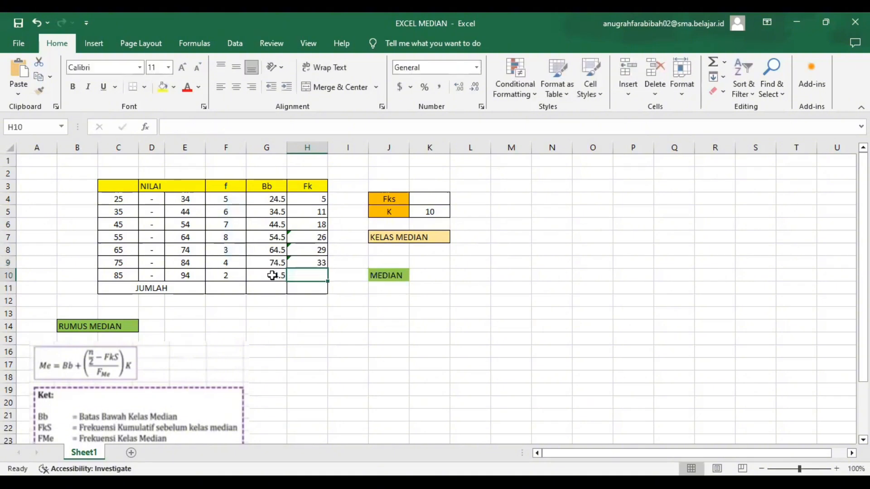
# - Calculate the cumulative frequency of the 85-94 class in H10 with =SUM(F4:F10)
pyautogui.write('=')
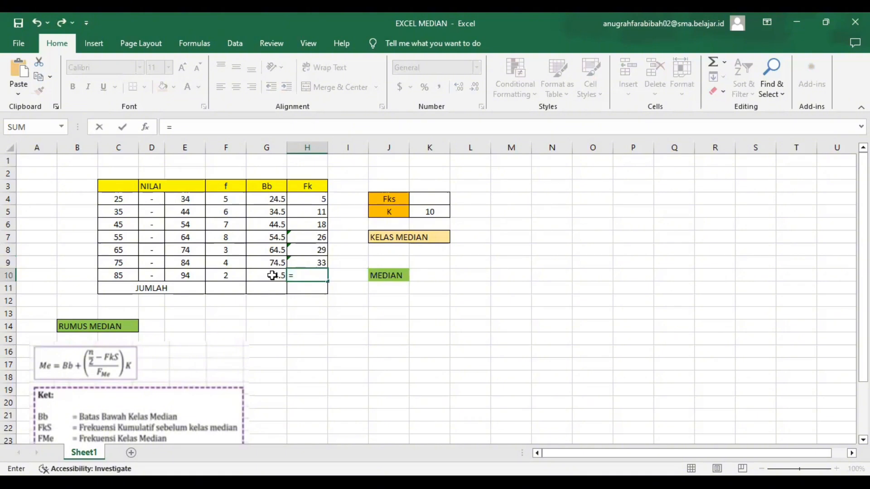
pyautogui.write('SUM(')
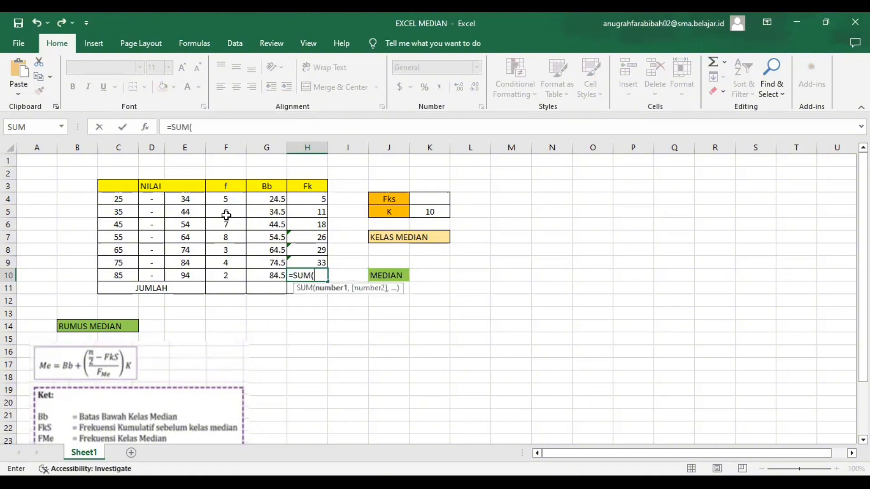
pyautogui.moveTo(229, 204); pyautogui.dragTo(230, 269)
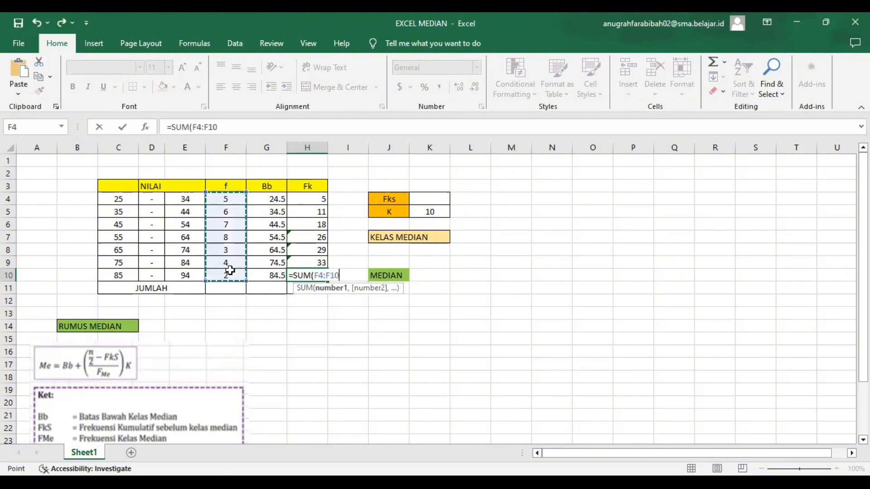
pyautogui.press('Return')
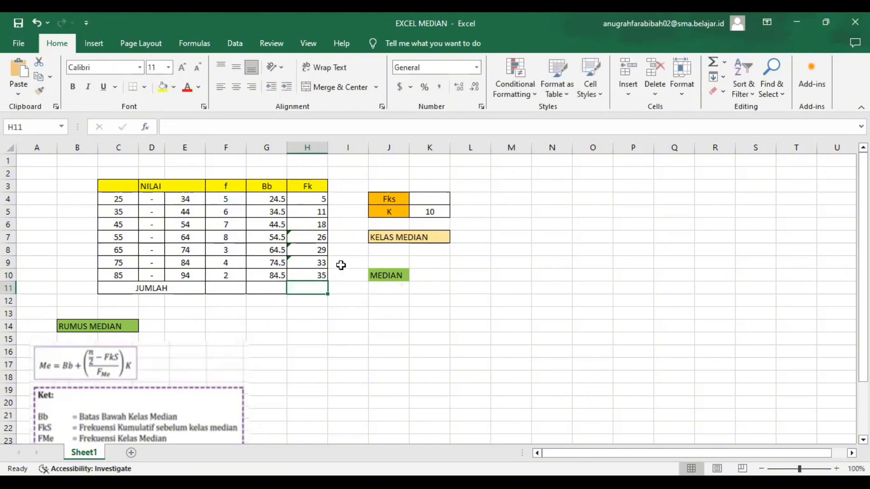
pyautogui.click(466, 236)
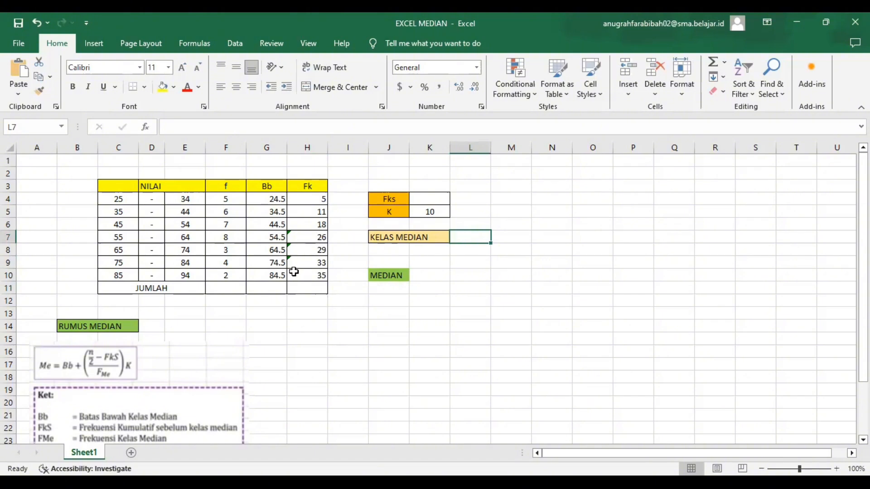
pyautogui.write('35/2')
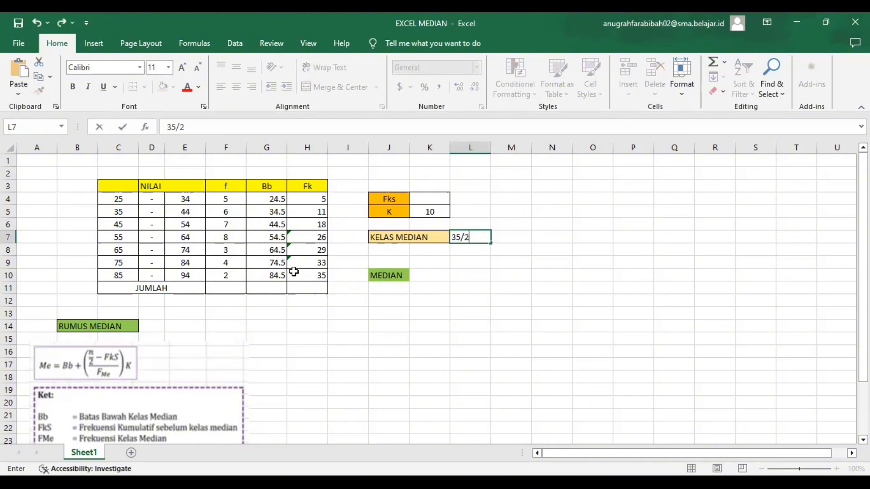
pyautogui.press('Return')
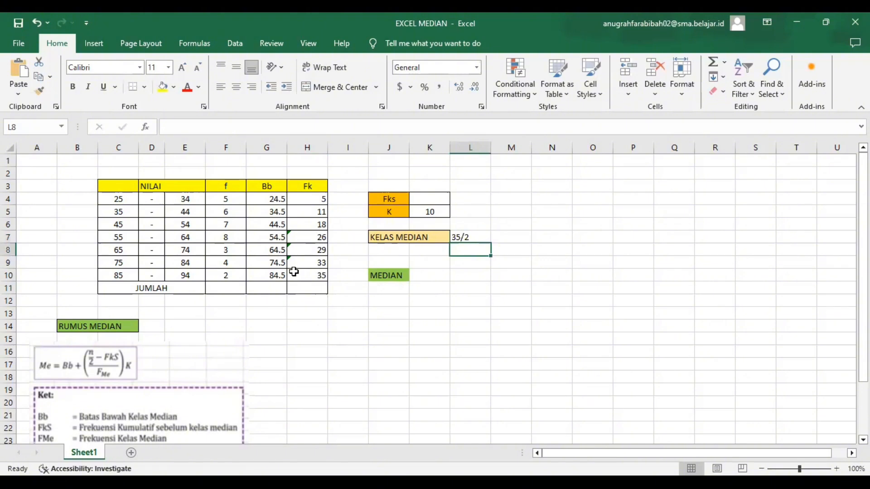
pyautogui.press('Up')
pyautogui.press('BackSpace')
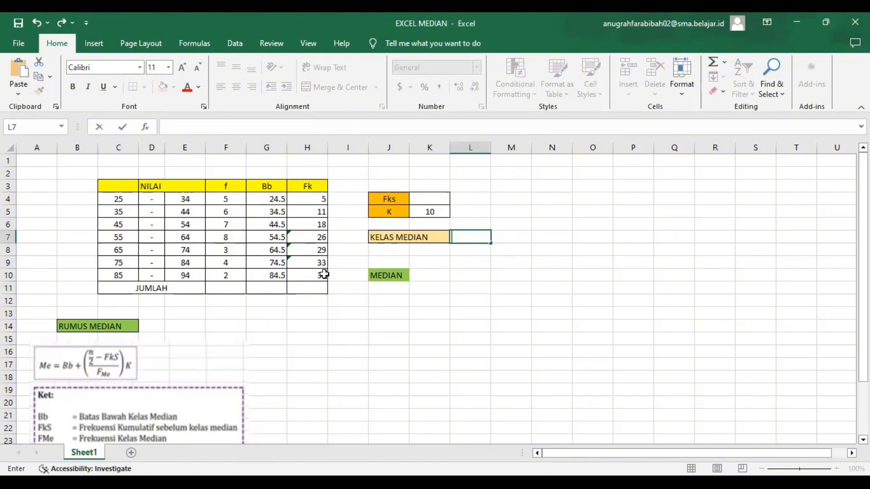
# - Calculate the median class position beside the KELAS MEDIAN label in L7 with =35/2
pyautogui.write('=')
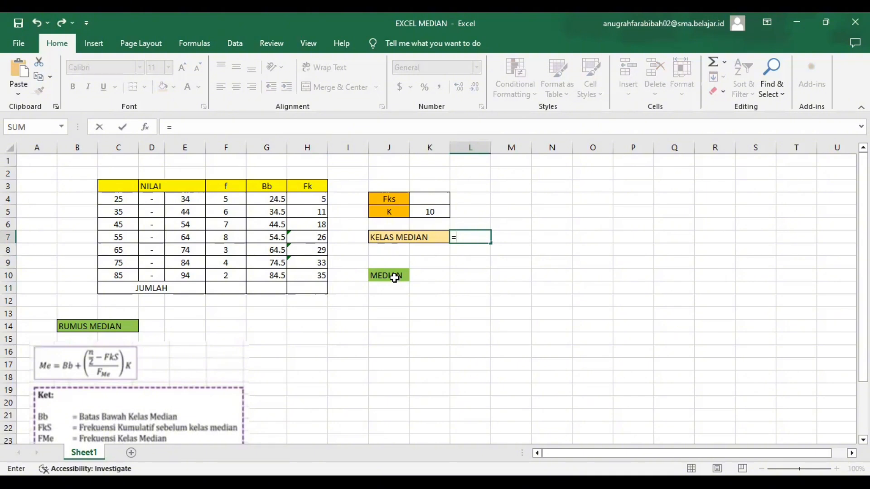
pyautogui.write('35/2')
pyautogui.press('Return')
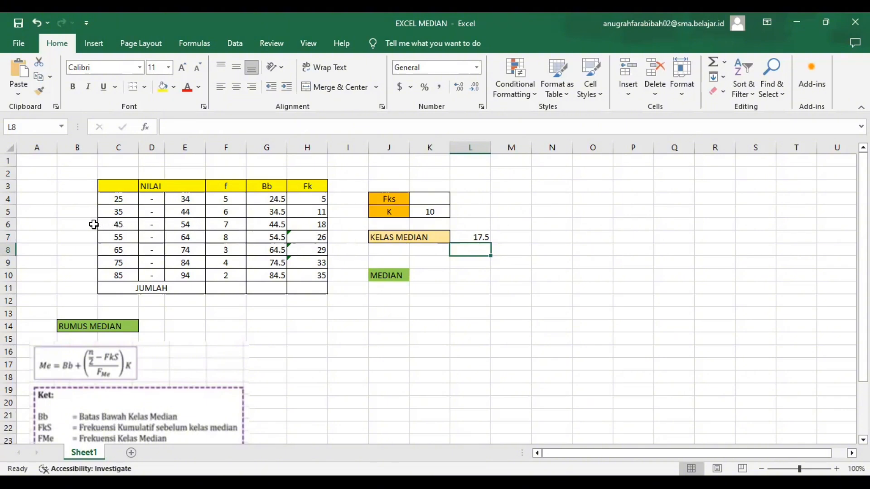
pyautogui.moveTo(93, 224); pyautogui.dragTo(326, 224)
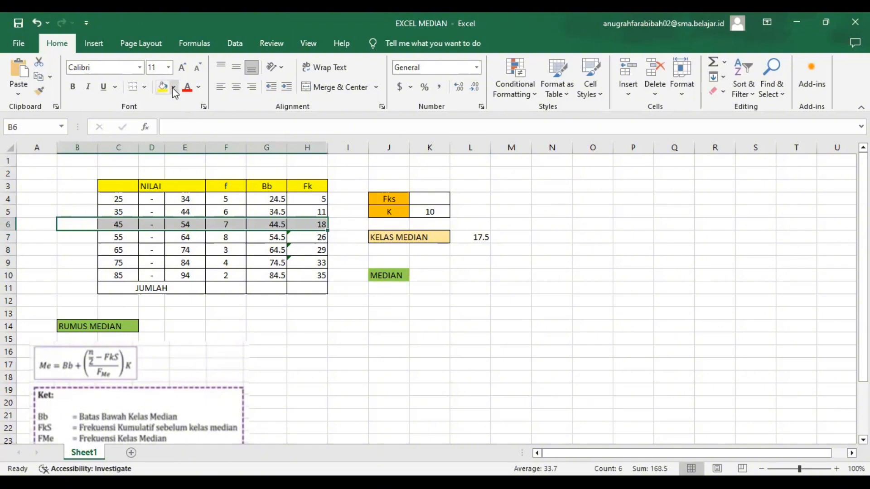
pyautogui.click(173, 89)
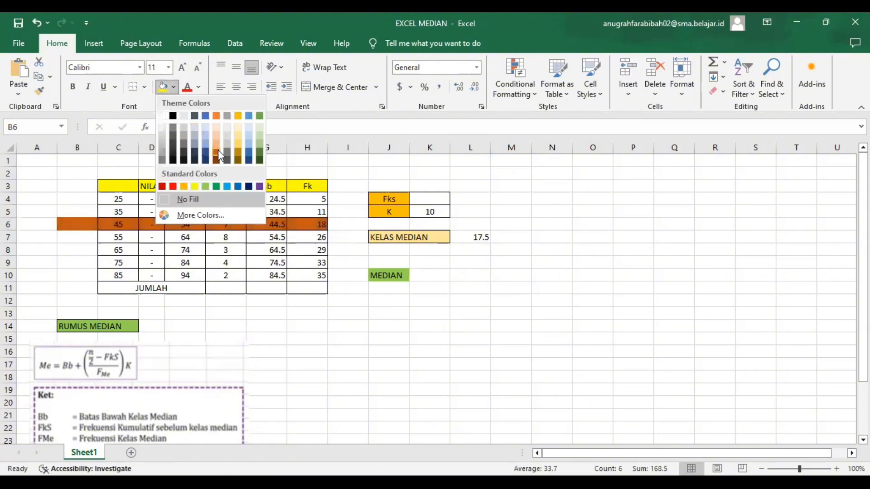
pyautogui.click(116, 221)
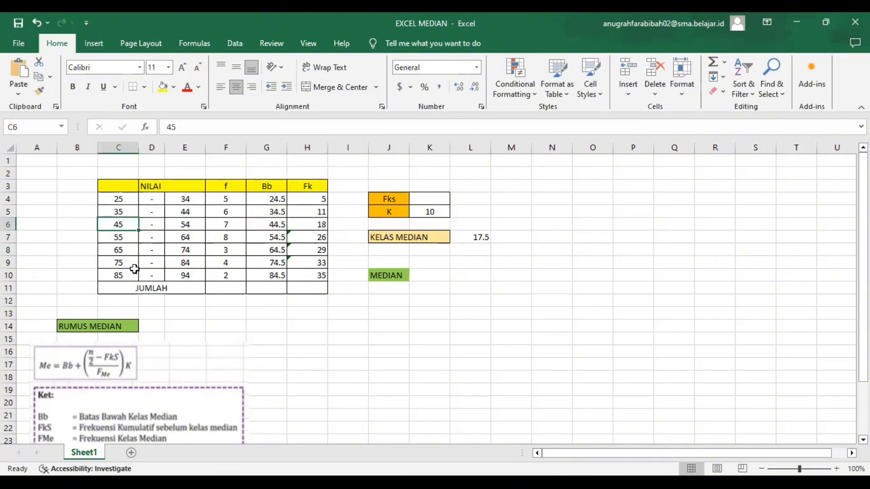
pyautogui.moveTo(133, 272); pyautogui.dragTo(188, 263)
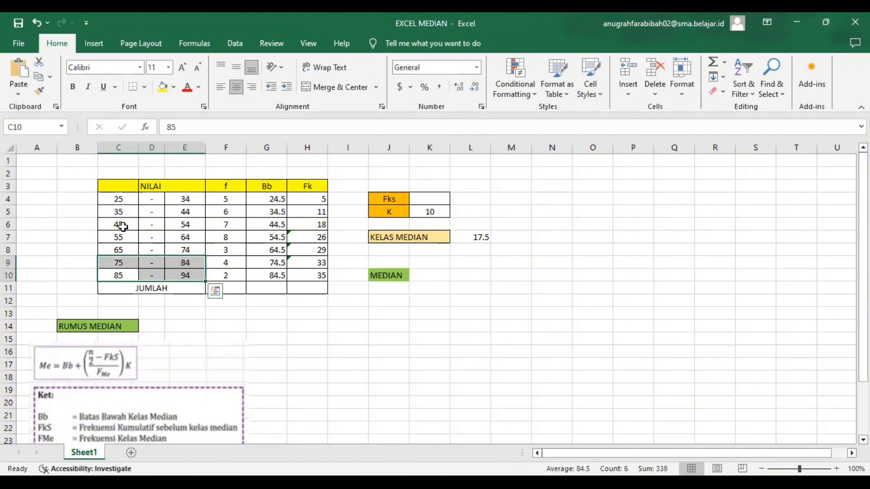
# - Highlight the median class row 45-54 (C6:H6) with a dark orange fill
pyautogui.moveTo(123, 225); pyautogui.dragTo(301, 230)
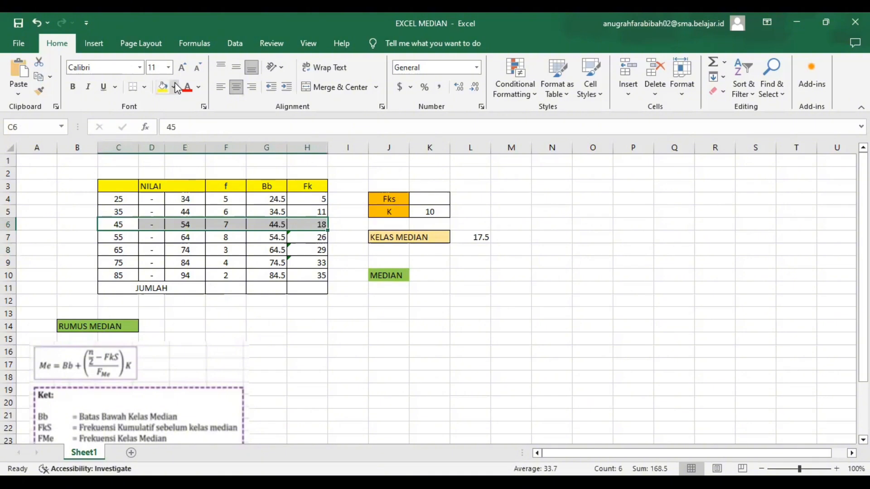
pyautogui.click(175, 88)
pyautogui.click(177, 88)
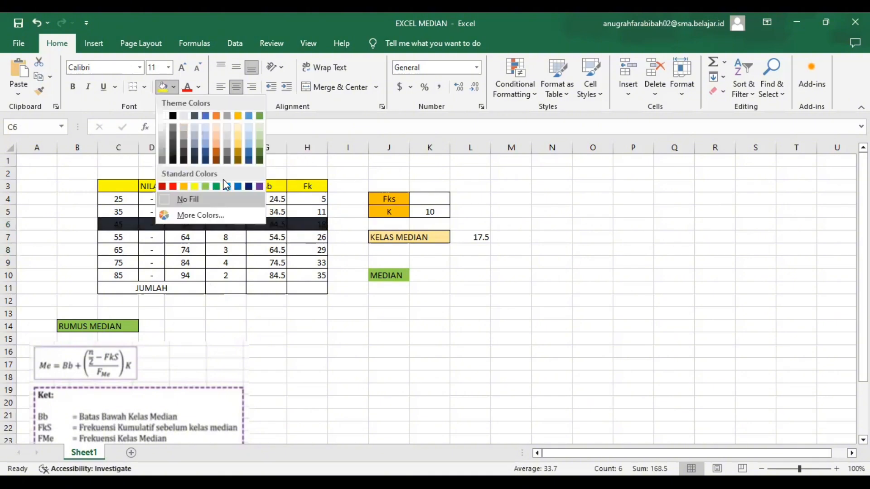
pyautogui.click(217, 154)
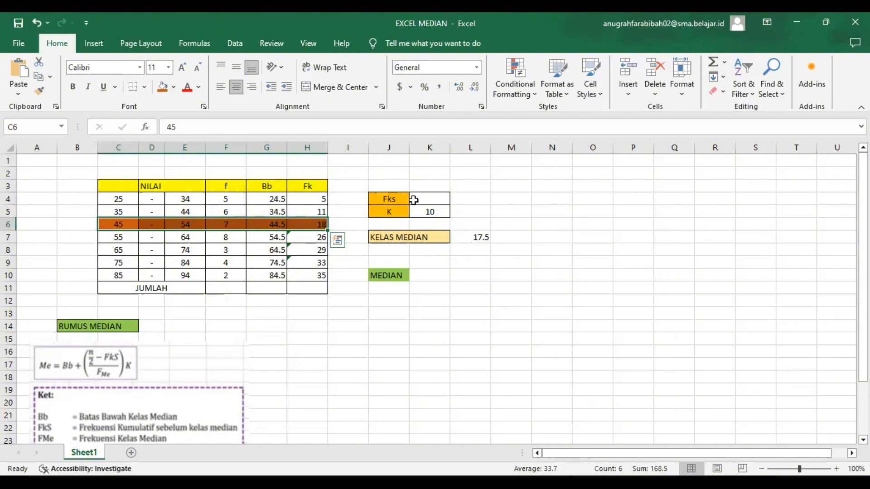
# - Enter 11, the cumulative frequency before the median class, as the Fks value in K4
pyautogui.click(320, 211)
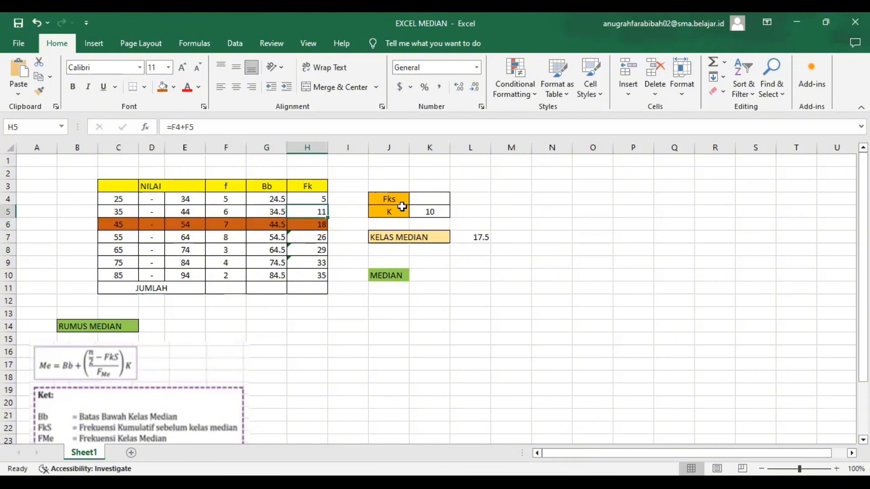
pyautogui.click(418, 199)
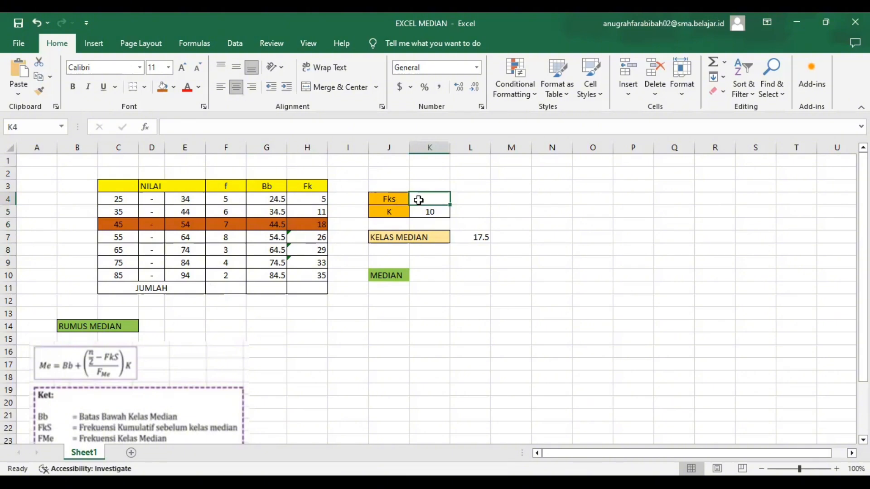
pyautogui.write('11')
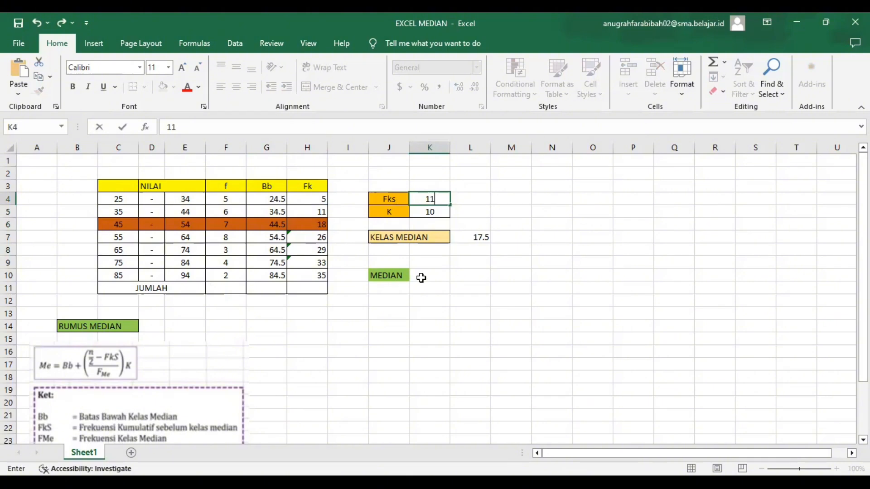
# - Calculate the median in K10, following the RUMUS MEDIAN formula, with =G6+(L7-K4)/F6*K5
pyautogui.scroll(-1, 422, 278)
pyautogui.click(425, 239)
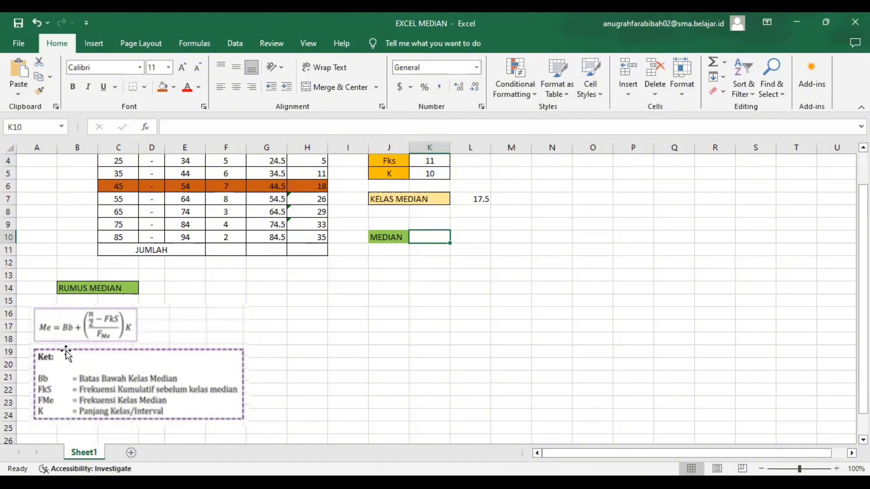
pyautogui.scroll(1, 66, 352)
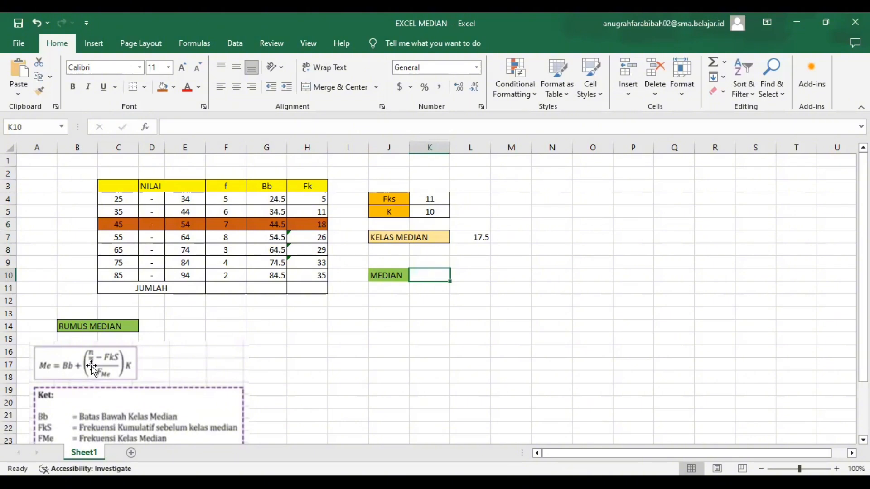
pyautogui.scroll(-1, 92, 367)
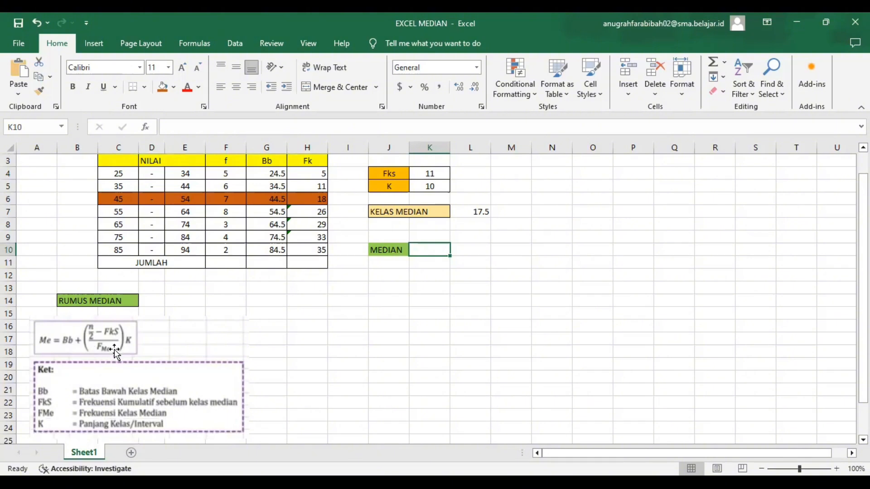
pyautogui.scroll(1, 141, 361)
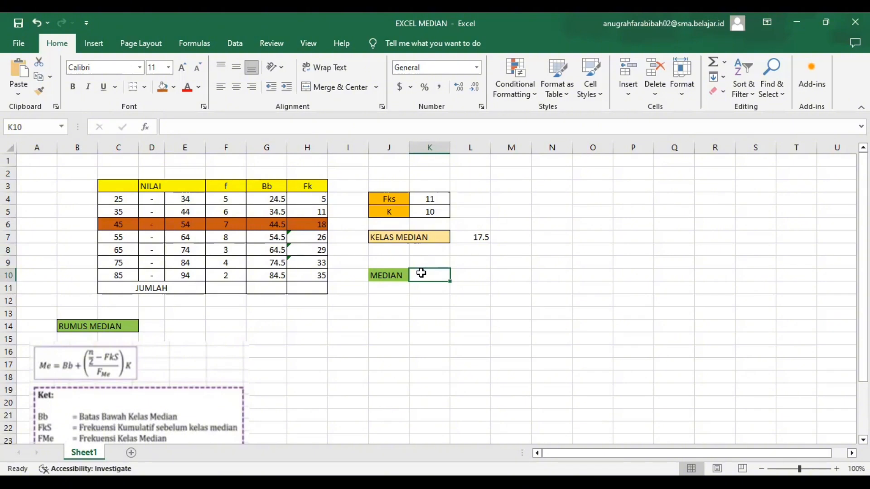
pyautogui.write('=')
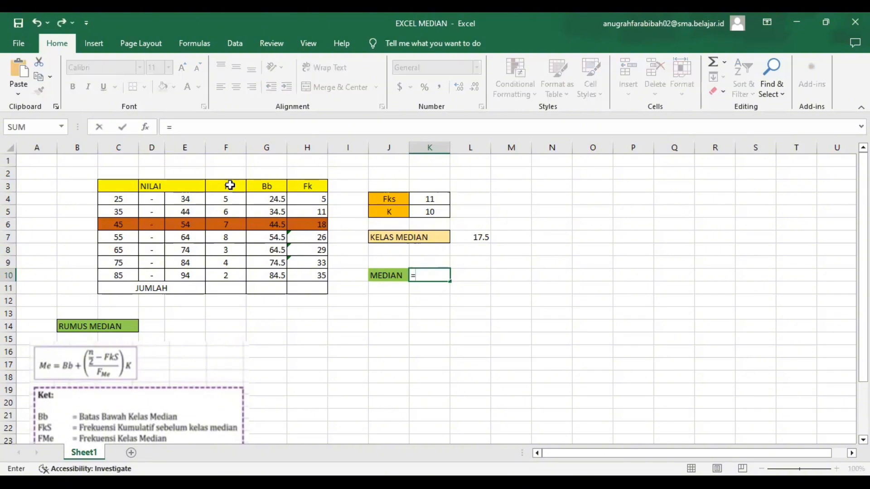
pyautogui.click(273, 225)
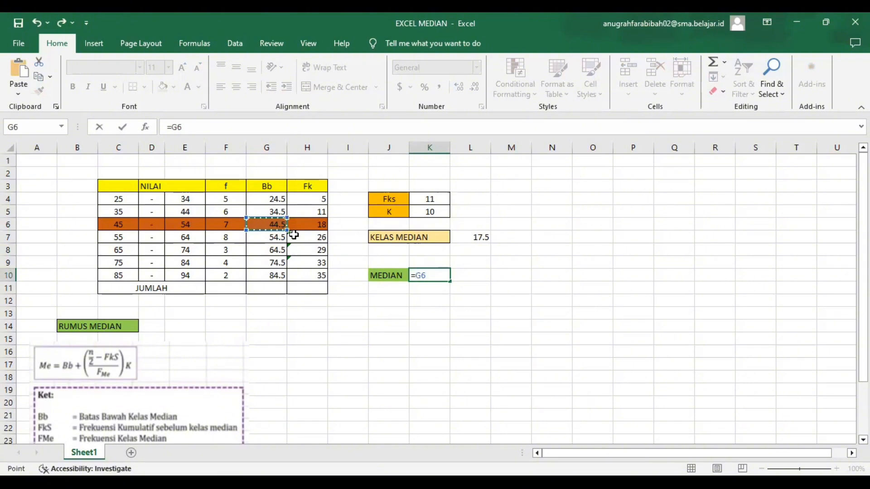
pyautogui.write('=G6+(')
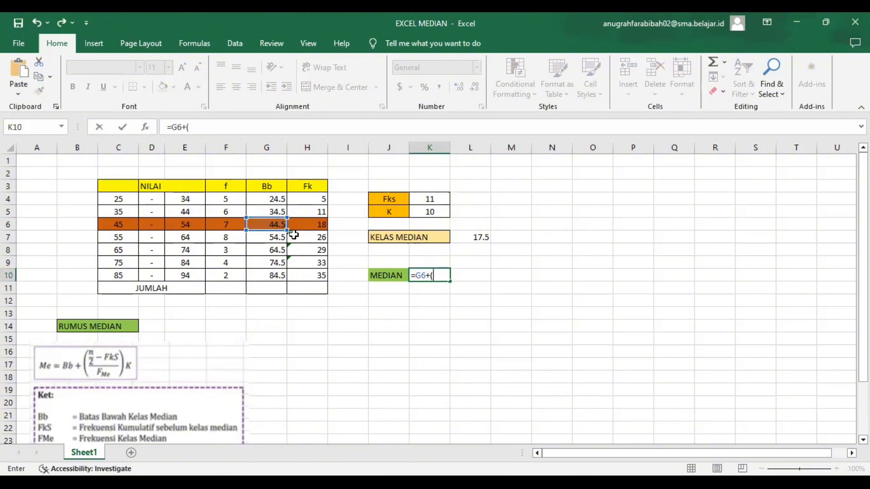
pyautogui.click(475, 237)
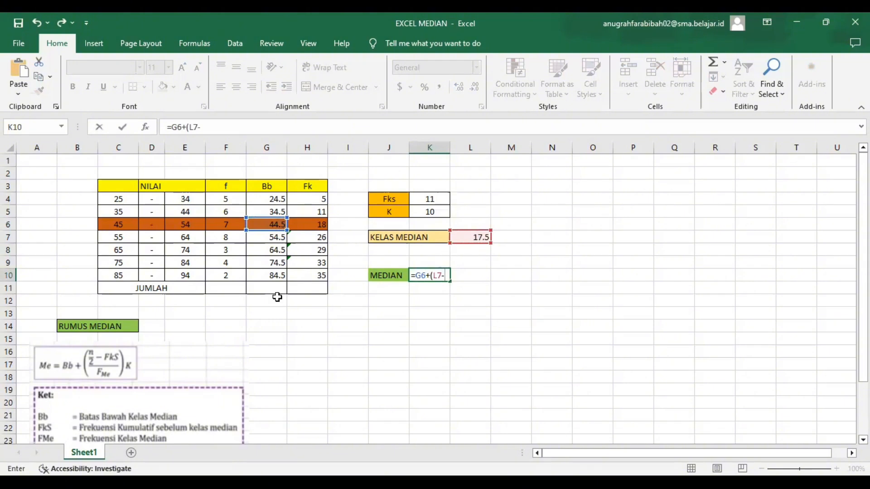
pyautogui.write('-')
pyautogui.click(425, 200)
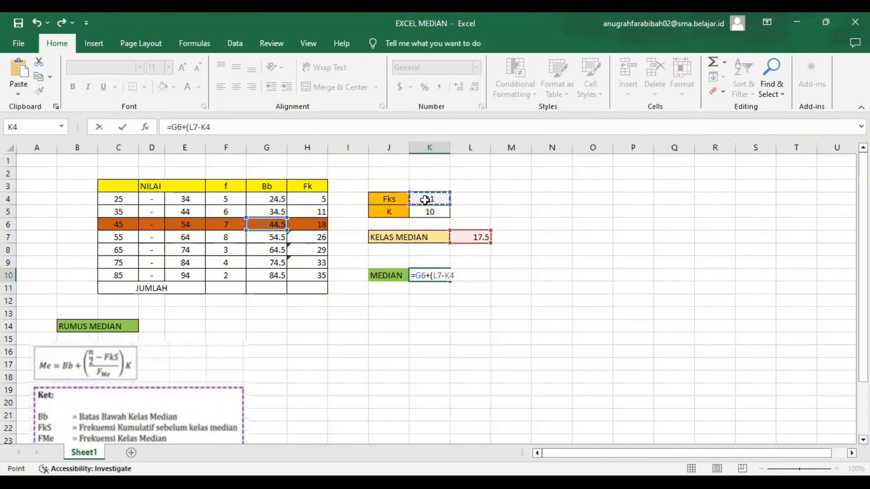
pyautogui.write(')/')
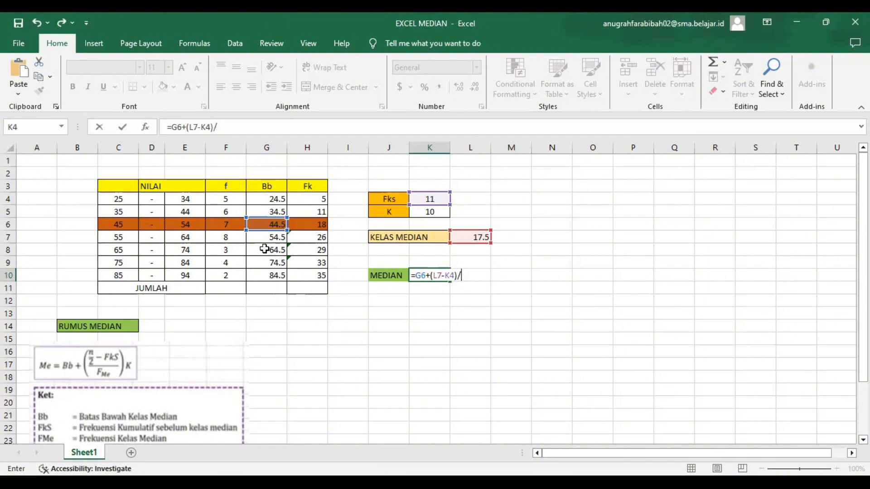
pyautogui.click(234, 226)
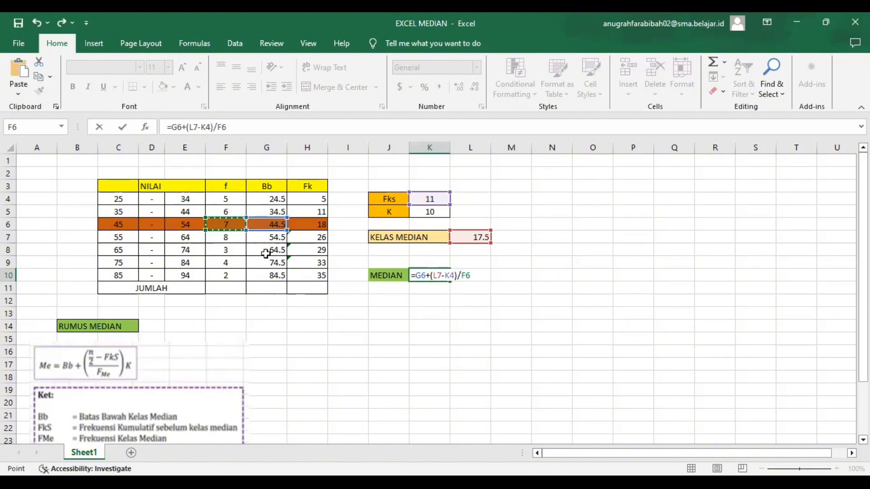
pyautogui.write('*')
pyautogui.click(424, 210)
pyautogui.press('Return')
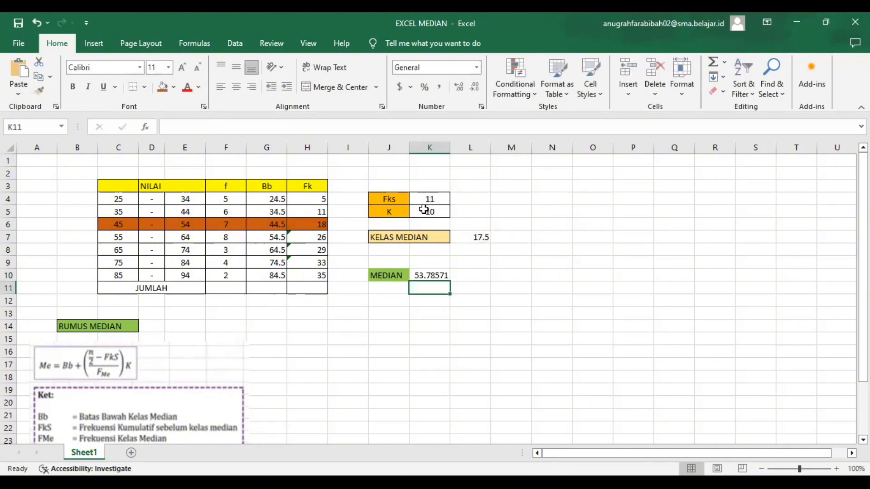
pyautogui.click(418, 276)
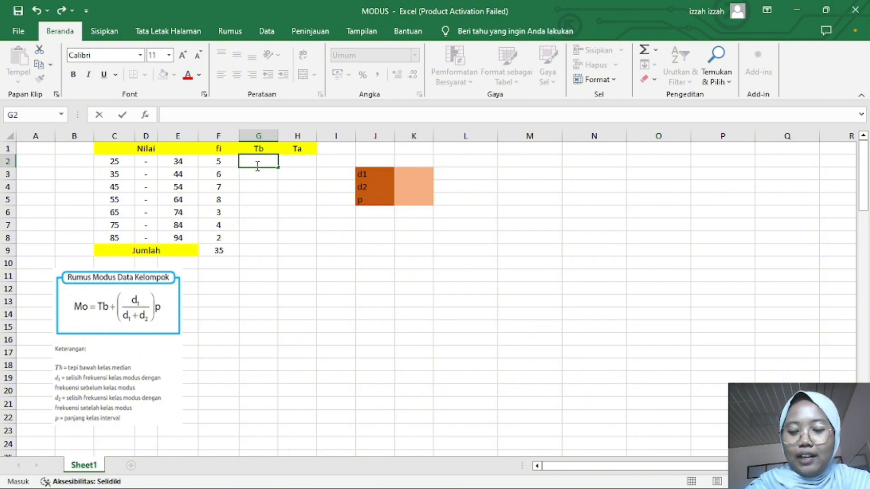
# - In the MODUS workbook, calculate the lower class boundary (Tb) in G2 with =C2-0,5 and fill it down to G8
pyautogui.write('=')
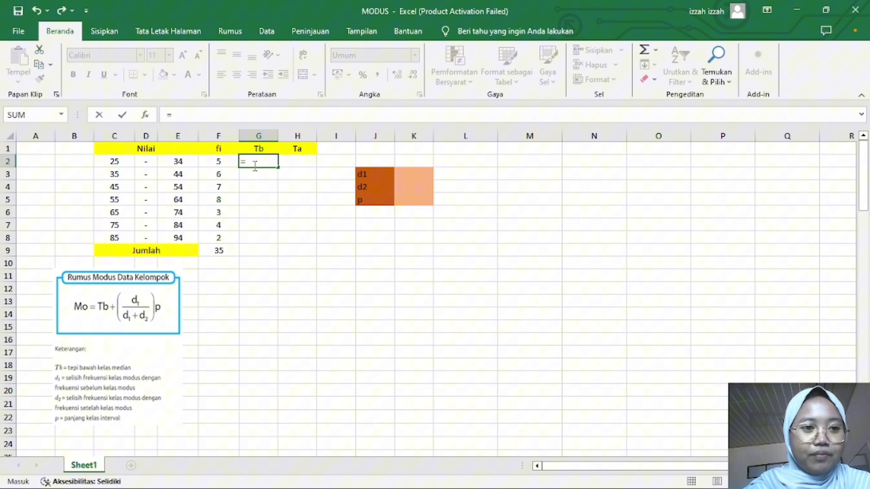
pyautogui.click(118, 161)
pyautogui.write('-0,5')
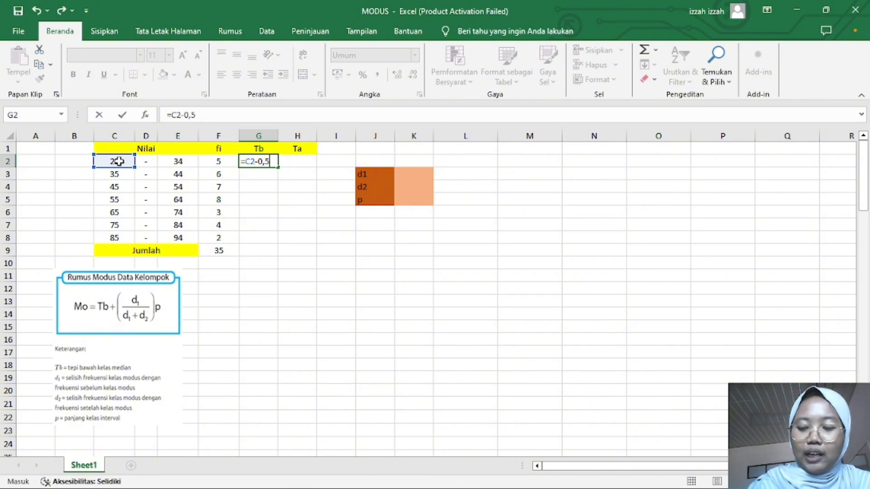
pyautogui.press('Return')
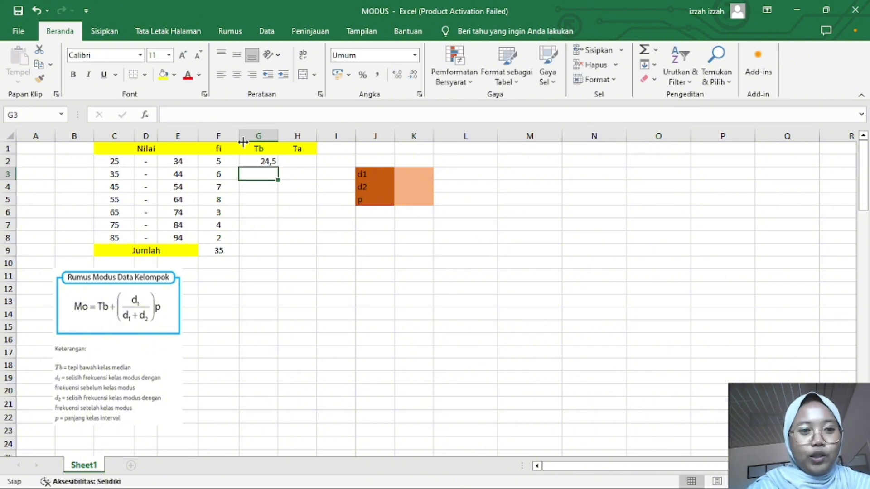
pyautogui.click(269, 162)
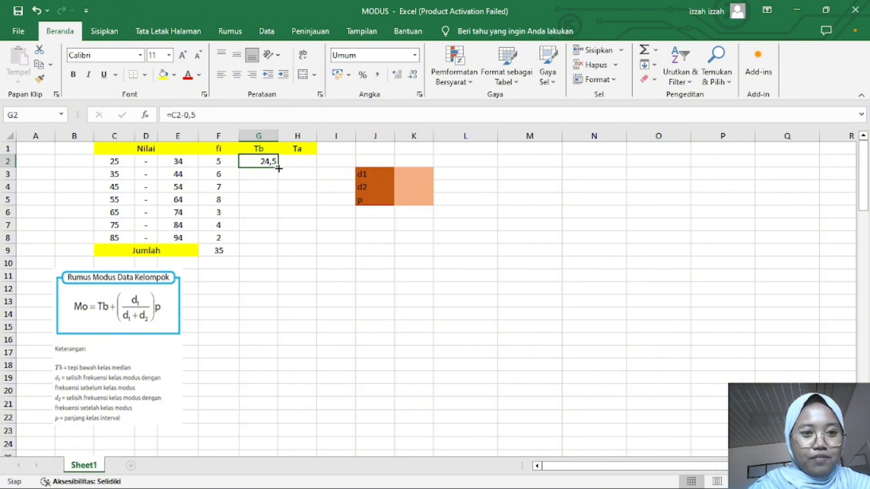
pyautogui.moveTo(277, 167); pyautogui.dragTo(270, 248)
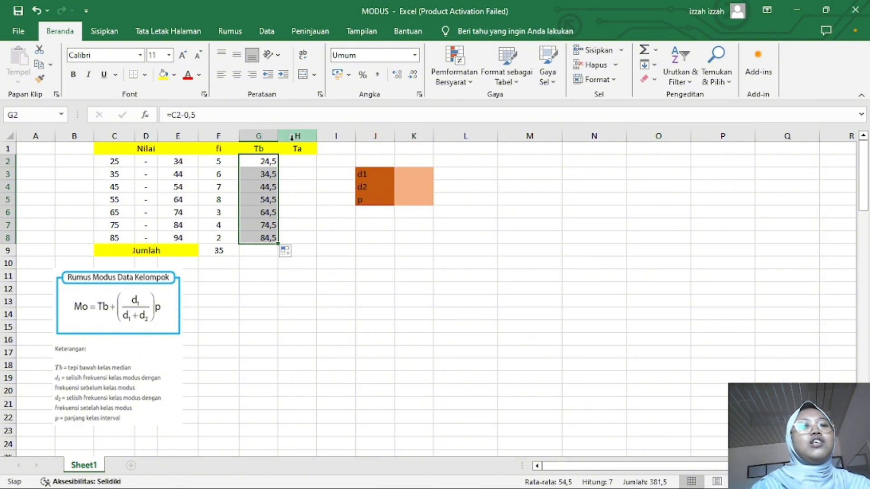
# - Calculate the upper class boundary (Ta) of the 25-34 class in H2 with =E2+0,5
pyautogui.click(297, 162)
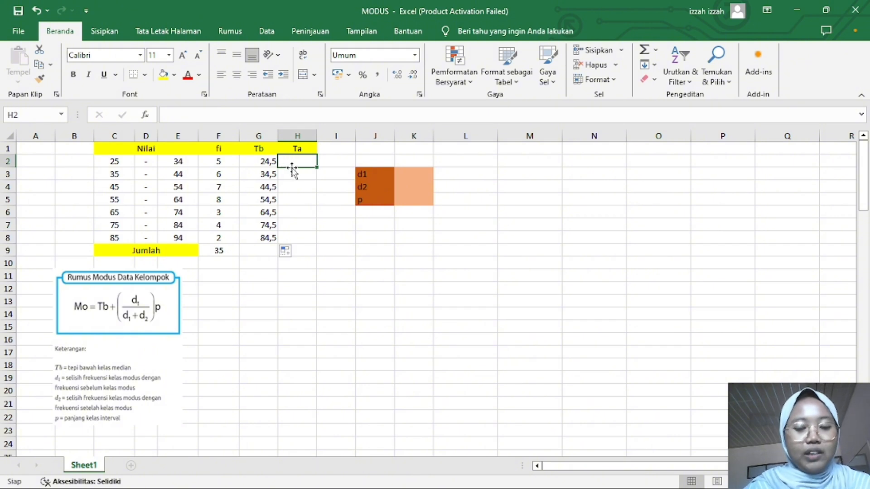
pyautogui.write('=')
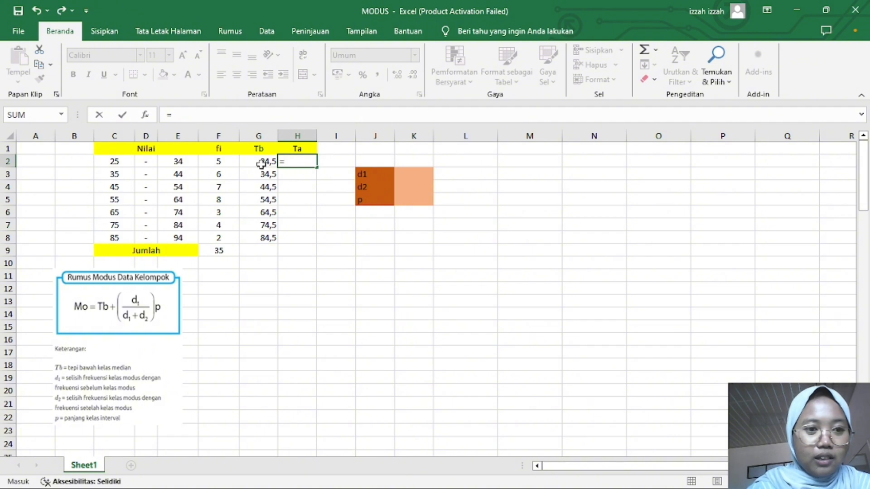
pyautogui.click(183, 162)
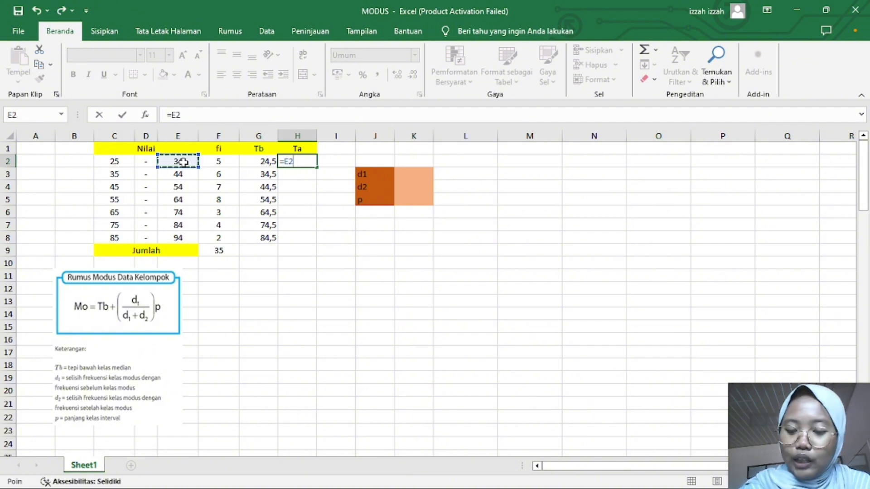
pyautogui.write('+0,5')
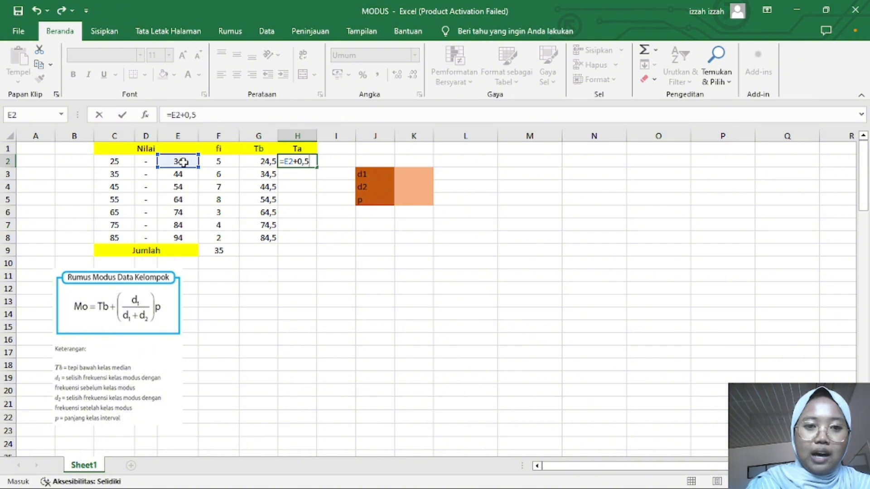
pyautogui.press('Return')
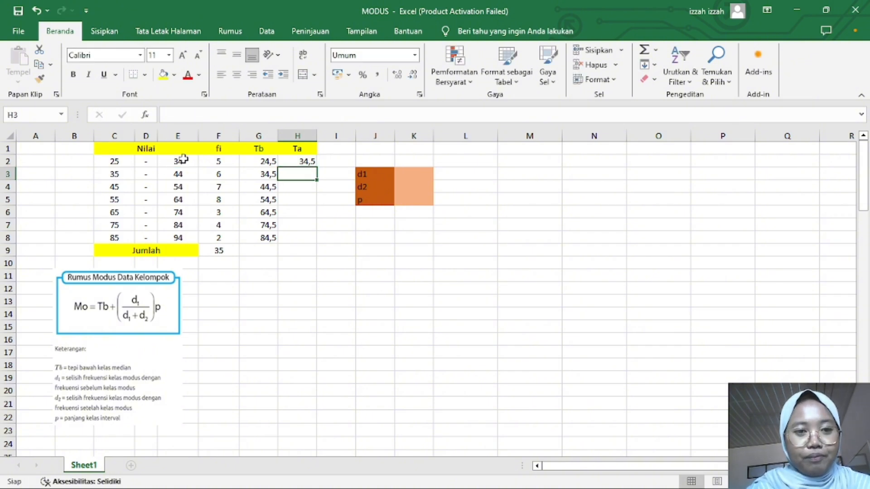
# - Fill the upper class boundary (Ta) formula from H2 down to H8
pyautogui.click(297, 162)
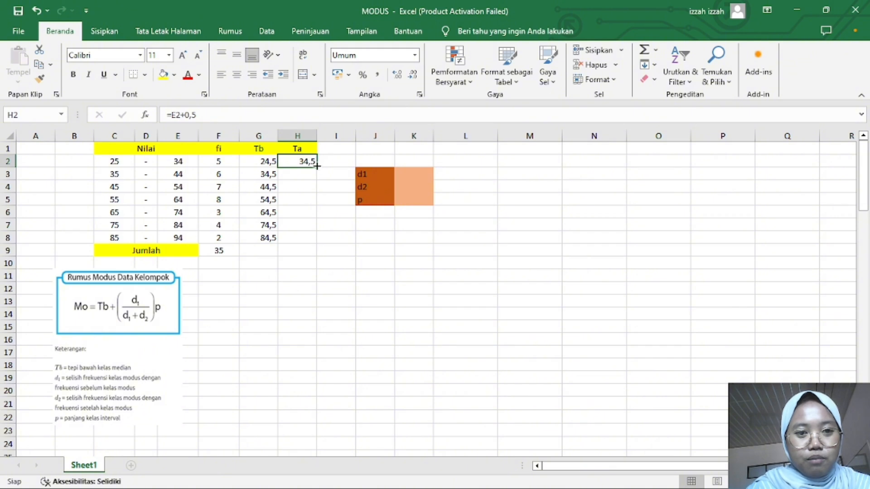
pyautogui.moveTo(316, 168); pyautogui.dragTo(316, 243)
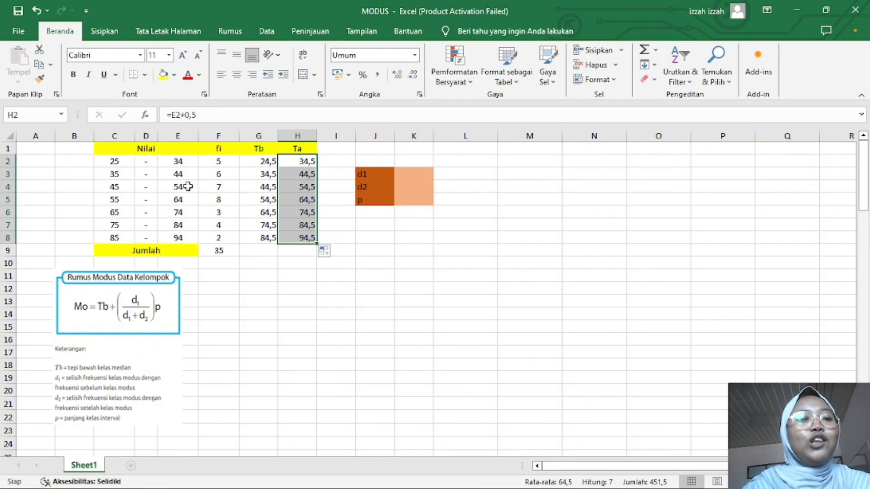
# - Mark the 55-64 class, which has the highest frequency, with the label "kelas modus" in B5
pyautogui.click(228, 199)
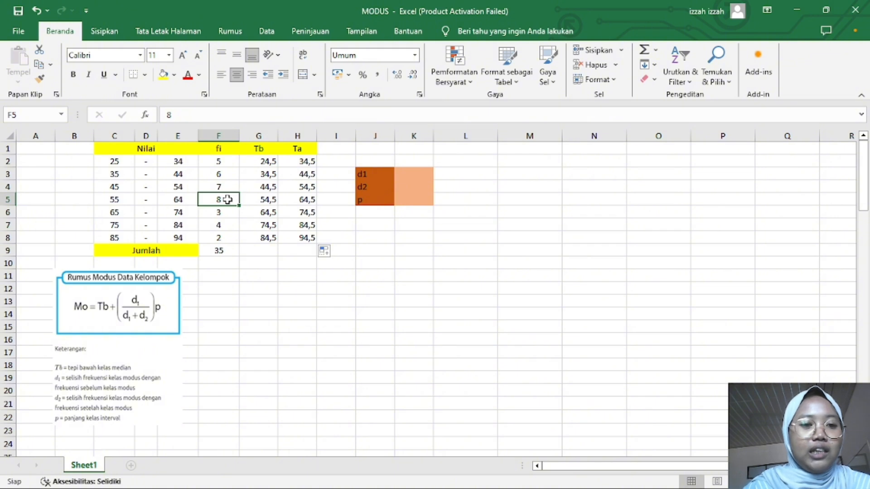
pyautogui.click(67, 205)
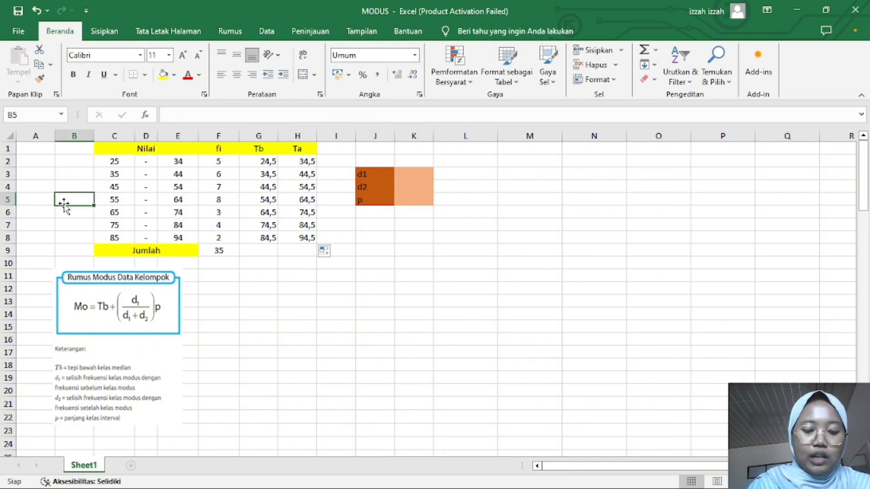
pyautogui.write('kelas mnodu')
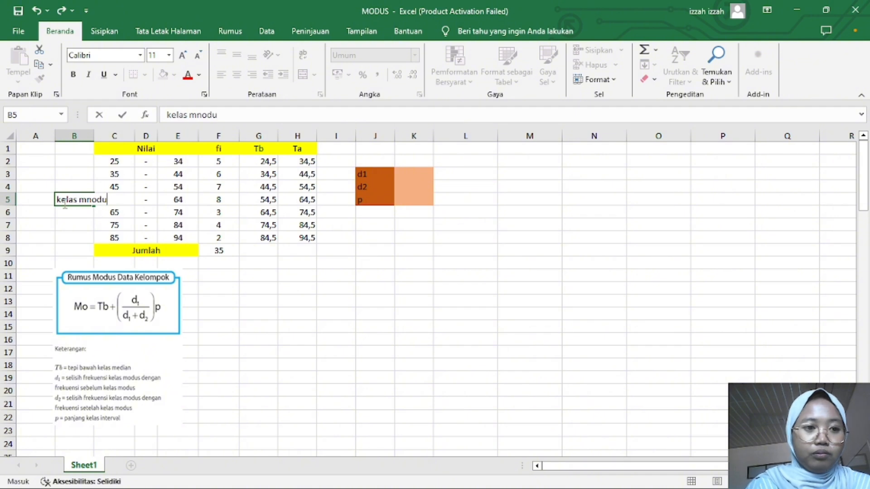
pyautogui.press('BackSpace')
pyautogui.press('BackSpace')
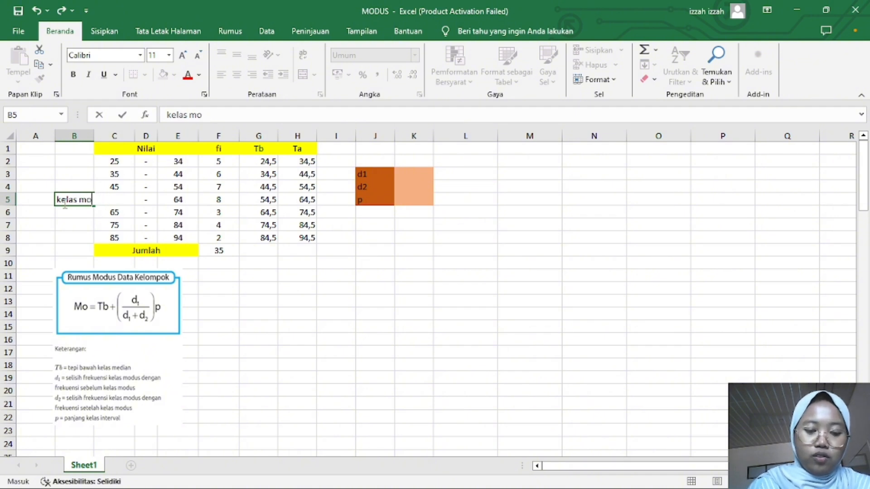
pyautogui.press('Return')
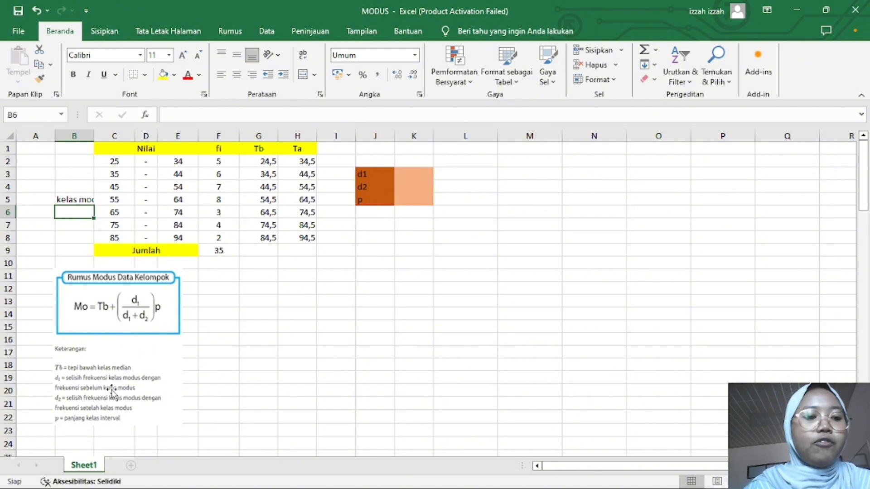
# - Calculate d1 in K3 as the modal class frequency minus the preceding class frequency with =F5-F4
pyautogui.click(400, 175)
pyautogui.write('=')
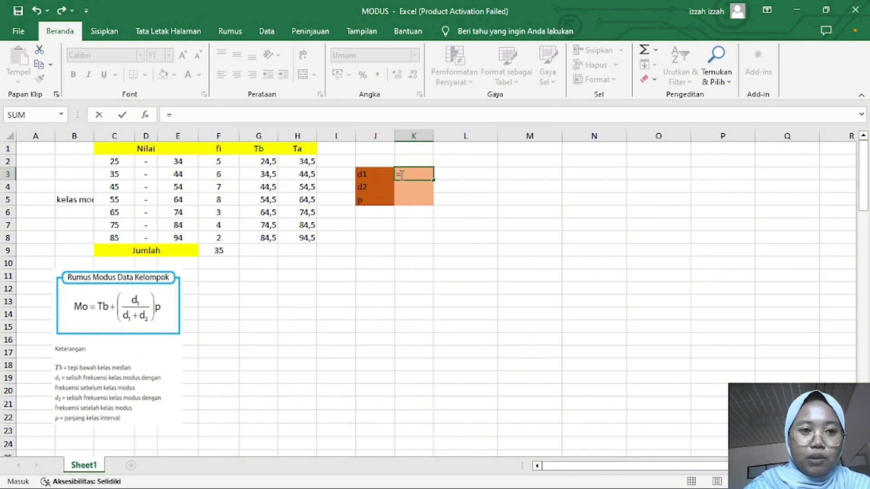
pyautogui.click(219, 199)
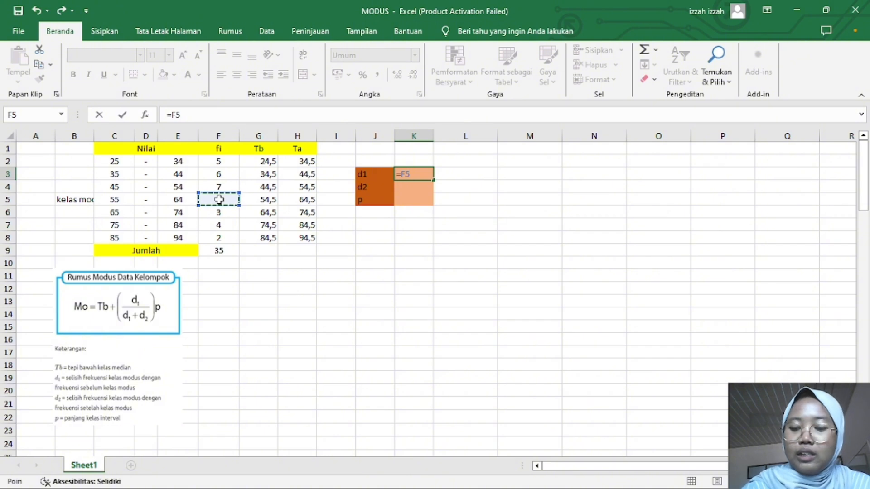
pyautogui.write('_')
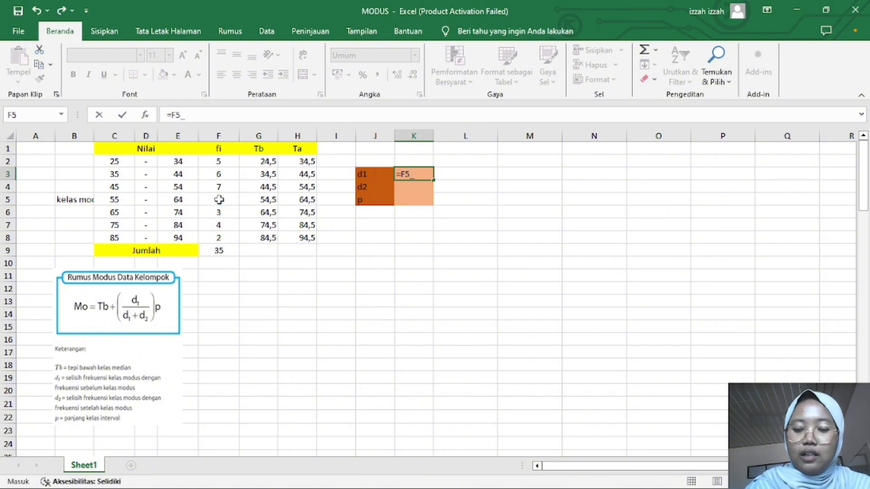
pyautogui.press('BackSpace')
pyautogui.write('-')
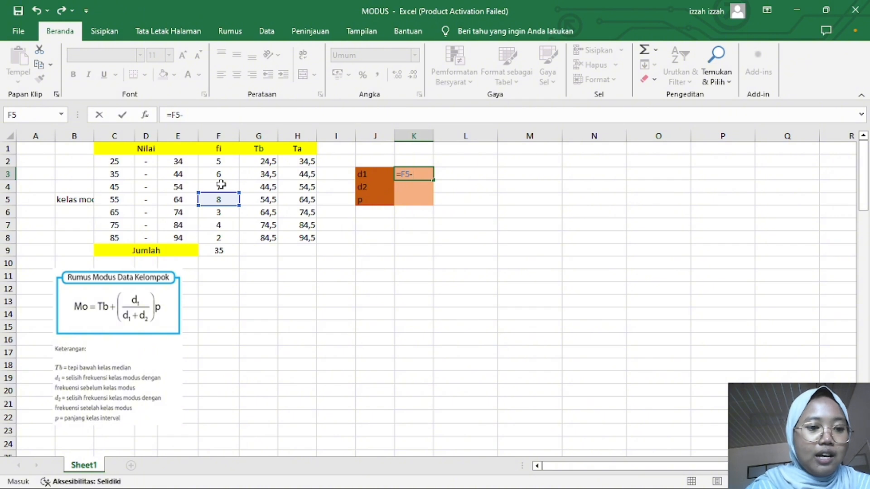
pyautogui.click(220, 184)
pyautogui.press('Return')
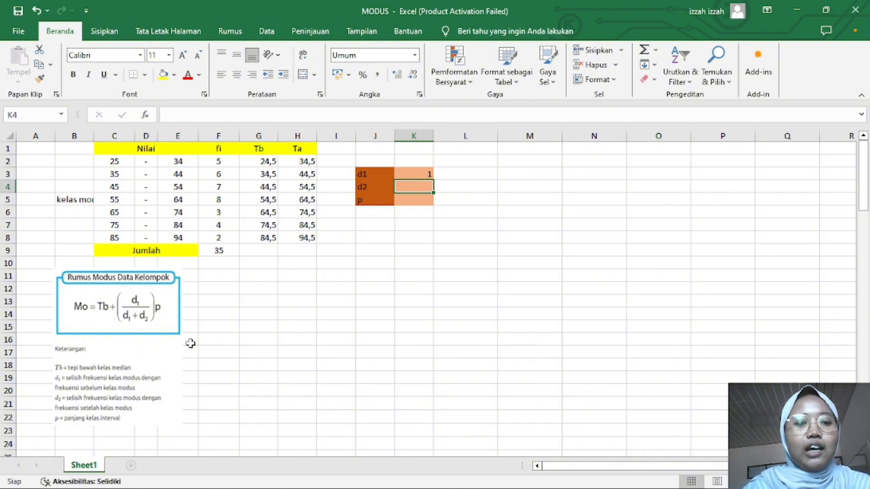
# - Calculate d2 in K4 as the modal class frequency minus the following class frequency with =F5-F6
pyautogui.write('=')
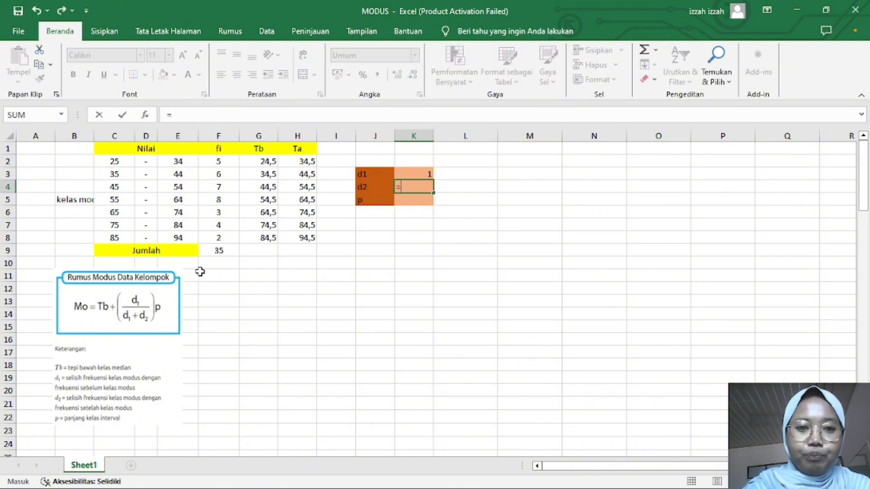
pyautogui.click(215, 199)
pyautogui.write('-')
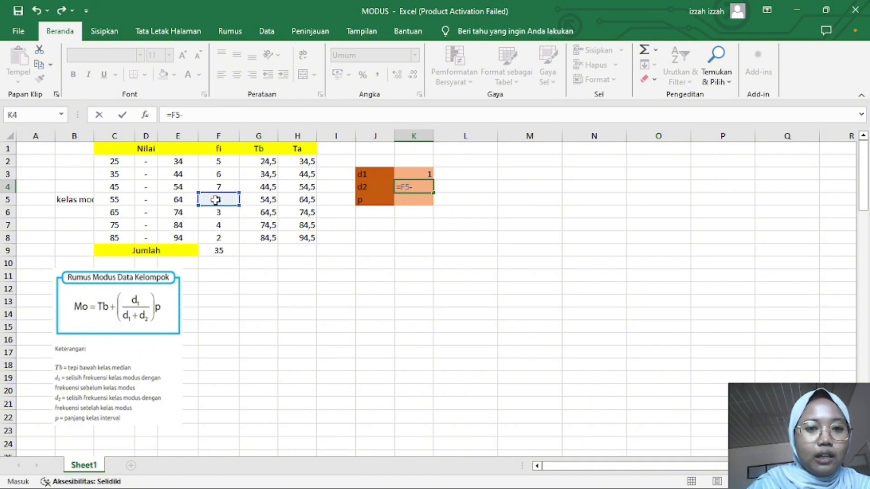
pyautogui.click(219, 212)
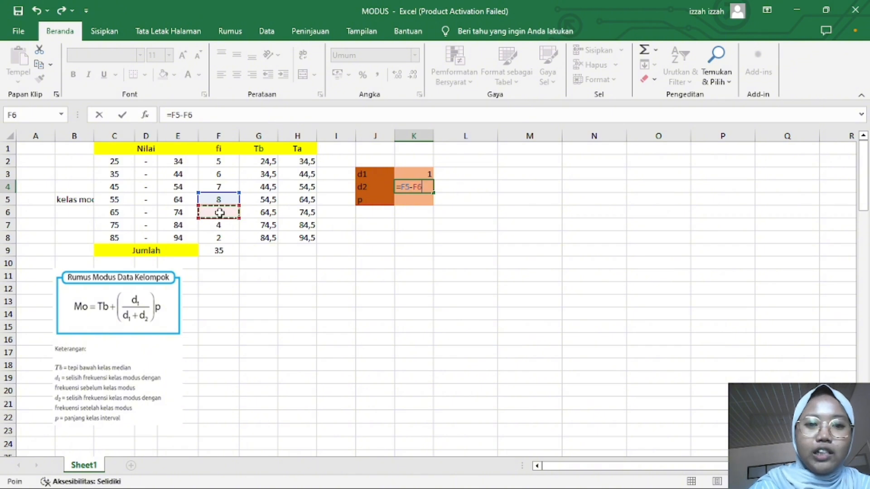
pyautogui.press('Return')
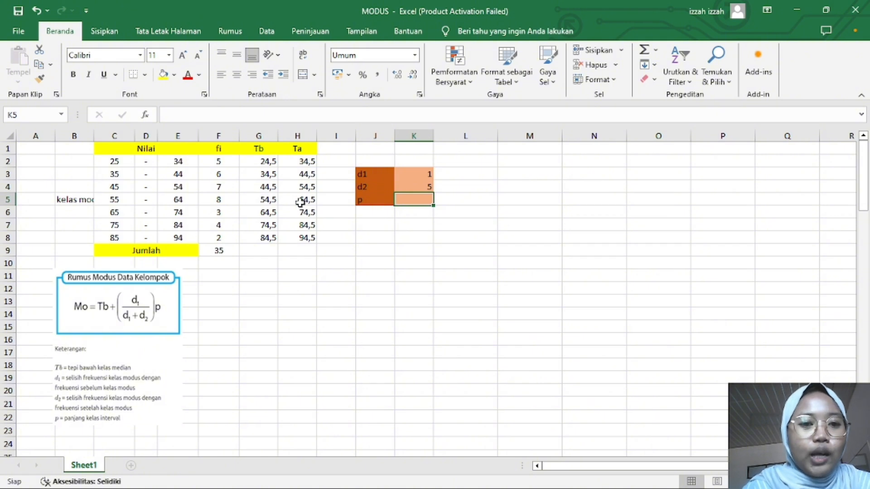
# - Calculate the class interval length p in K5 from the modal class boundaries with =H5-G5
pyautogui.write('=')
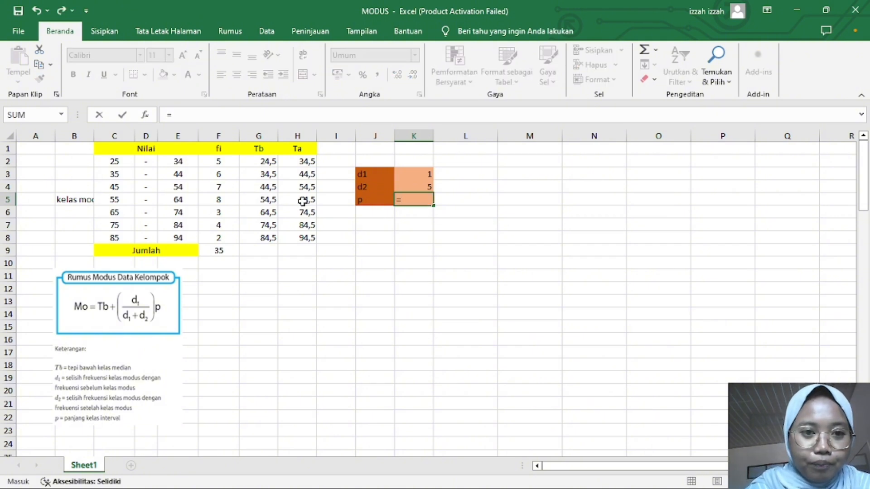
pyautogui.click(300, 200)
pyautogui.write('-')
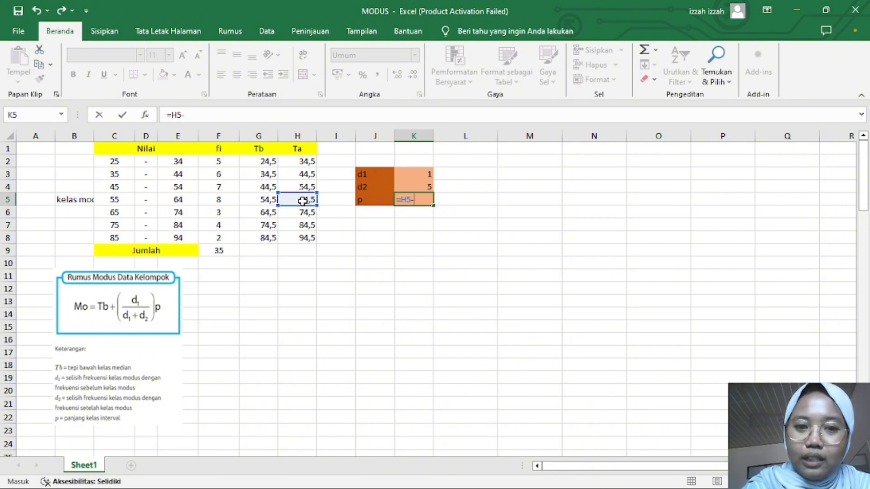
pyautogui.click(258, 201)
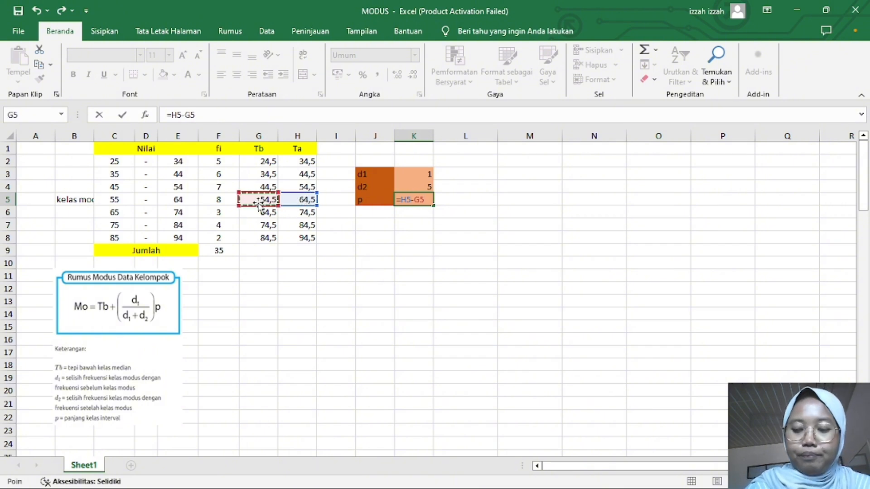
pyautogui.press('Return')
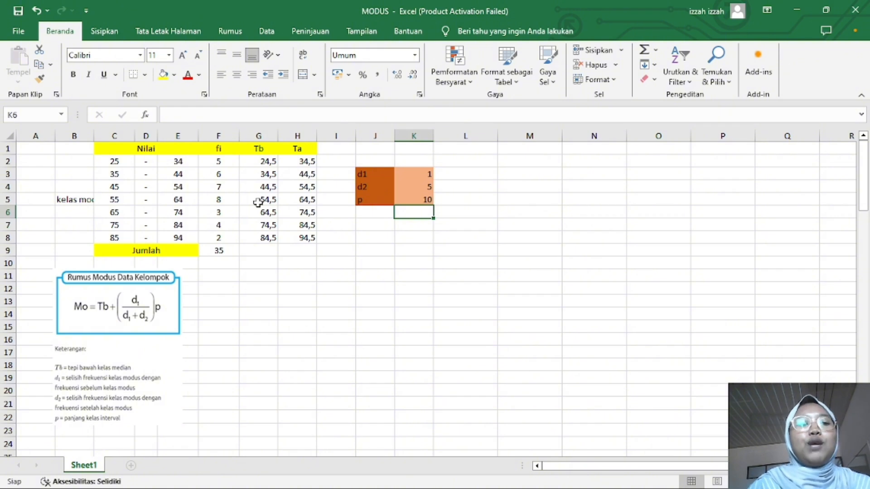
# - Label J10 "modus" and calculate the mode in K10, following the Rumus Modus formula, with =G5+(K3/(K3+K4))*K5
pyautogui.click(374, 264)
pyautogui.write('modus')
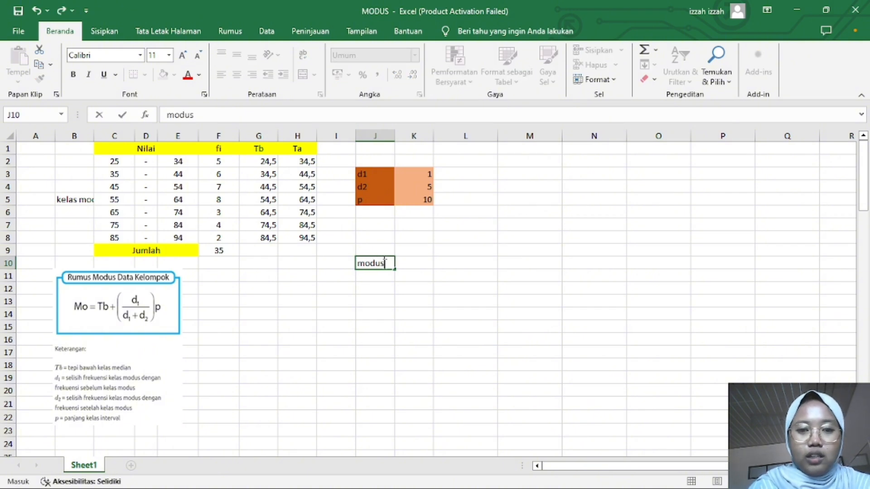
pyautogui.click(401, 263)
pyautogui.write('=')
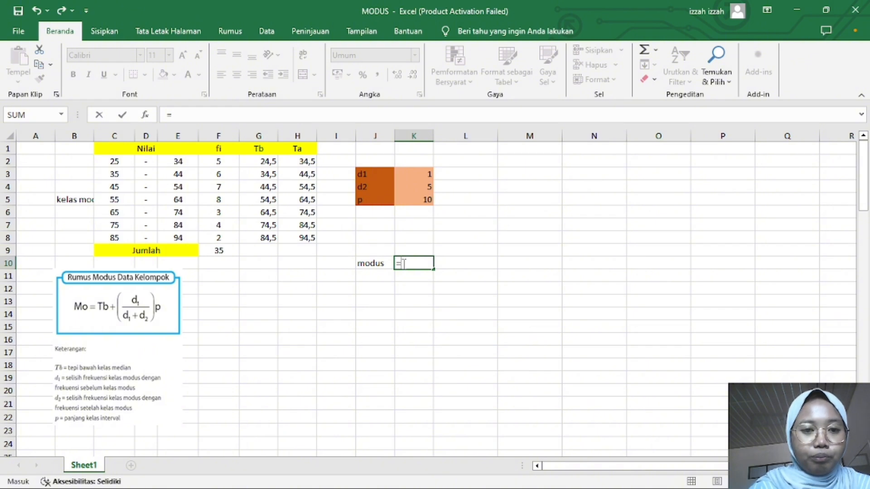
pyautogui.click(255, 202)
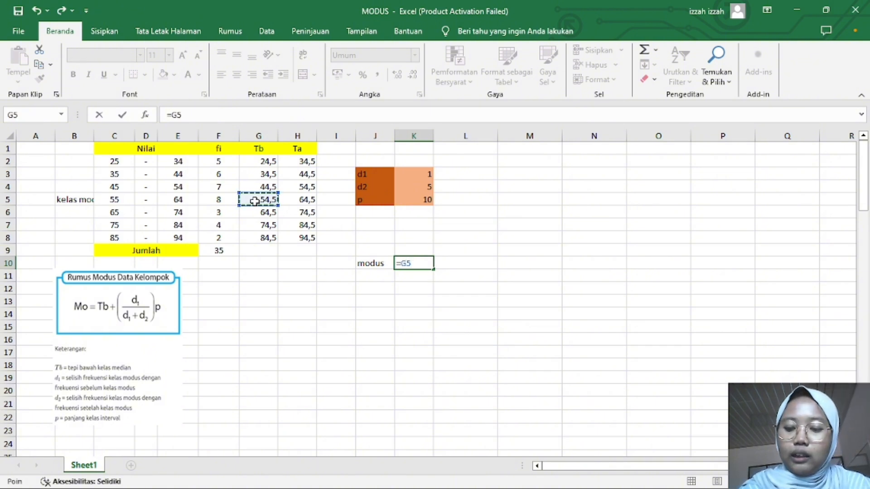
pyautogui.write('+(')
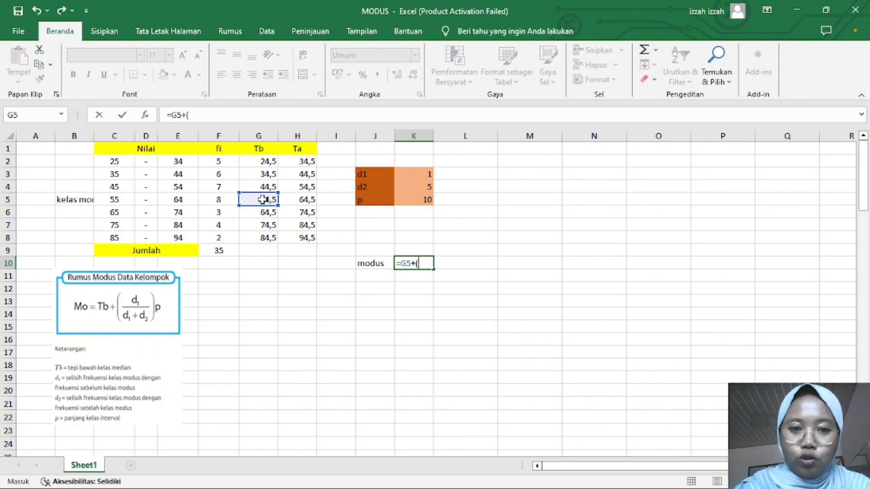
pyautogui.click(413, 183)
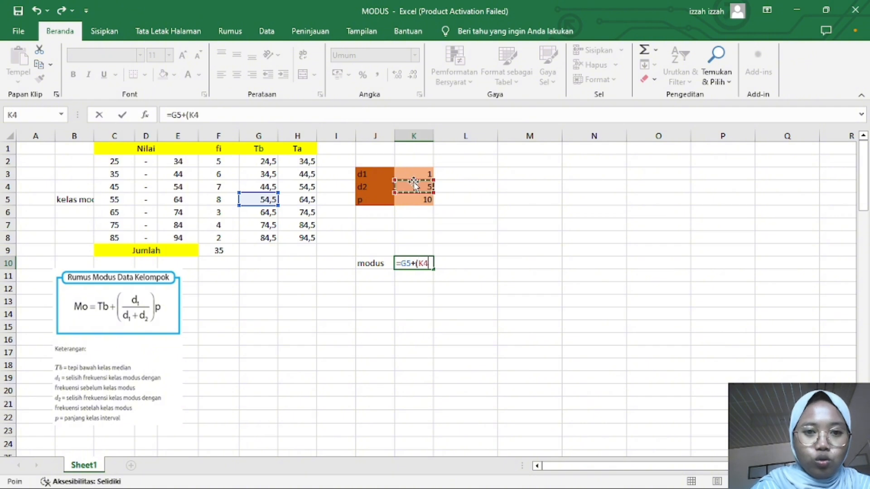
pyautogui.click(413, 175)
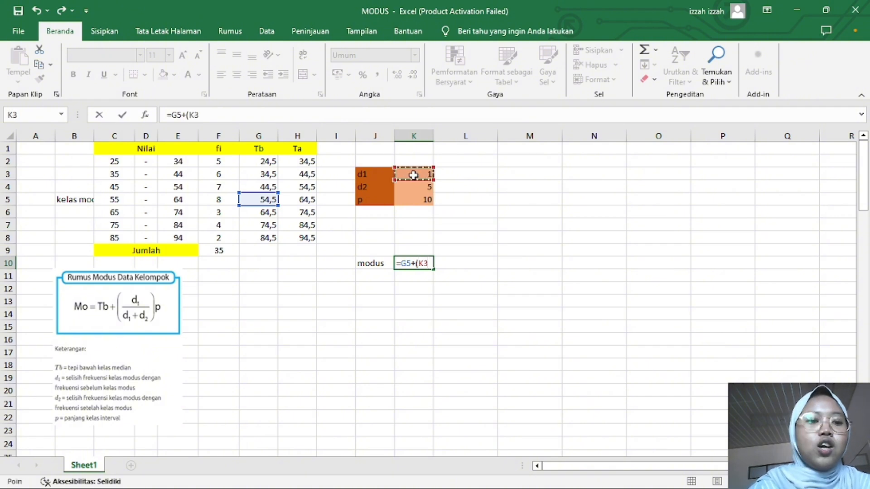
pyautogui.write('/')
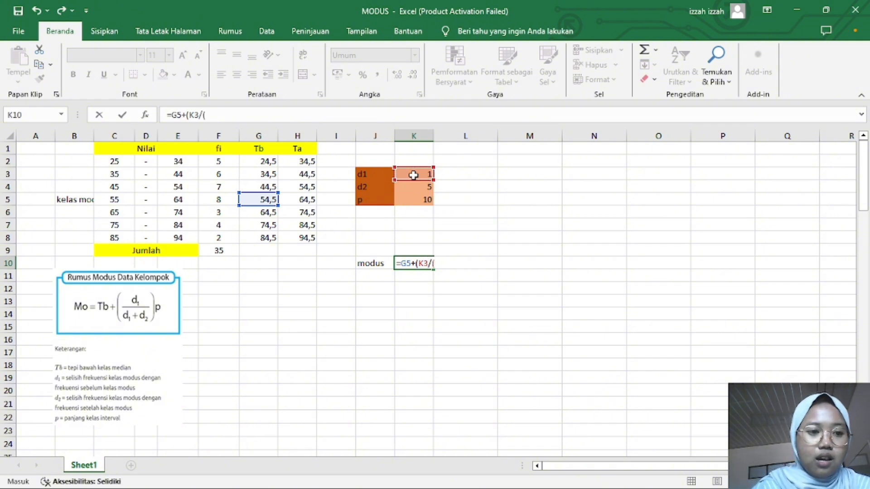
pyautogui.write('(')
pyautogui.click(413, 175)
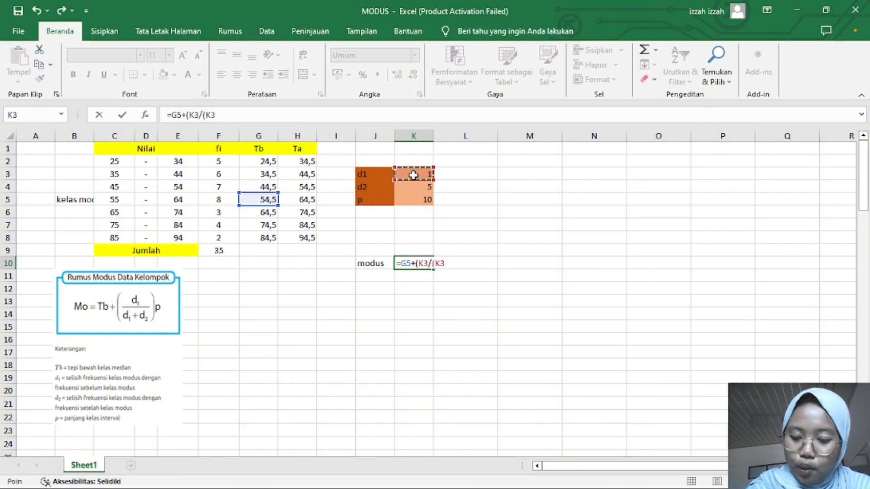
pyautogui.write('+')
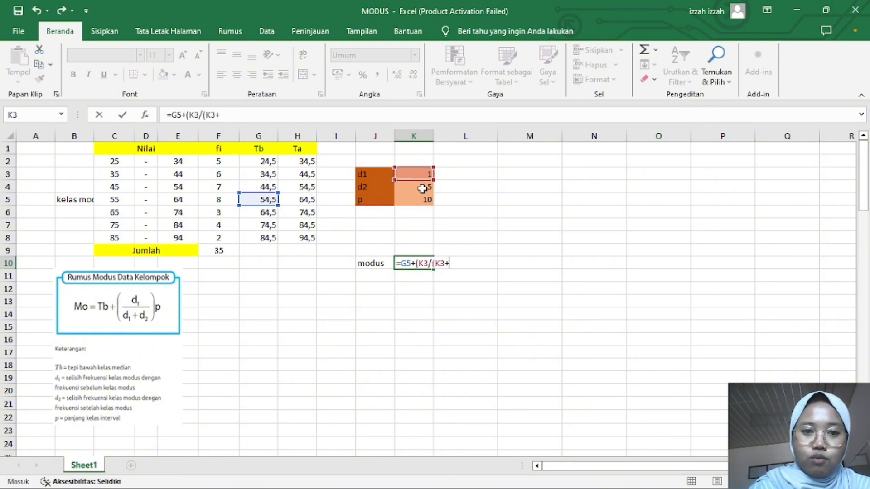
pyautogui.click(422, 188)
pyautogui.write('))*')
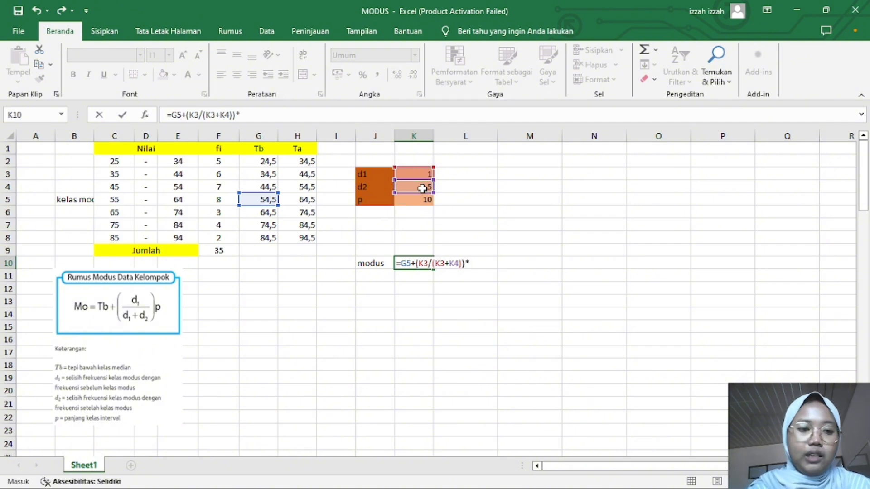
pyautogui.click(420, 200)
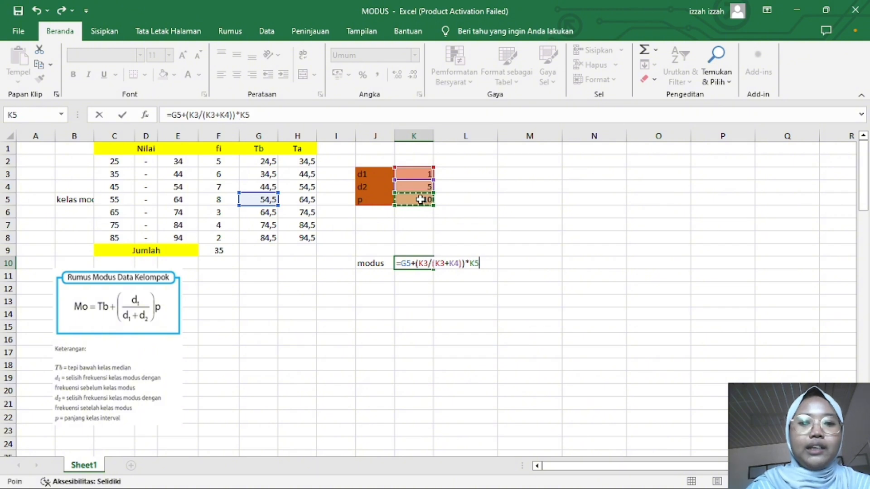
pyautogui.press('Return')
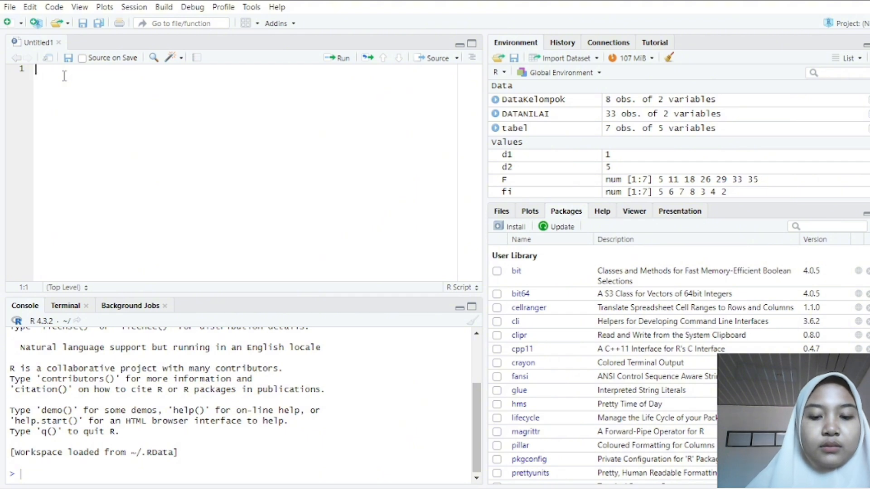
# - Start a character vector named interval on line 1 of the empty R script with the classes "25-34" and "35-44"
pyautogui.write('interv')
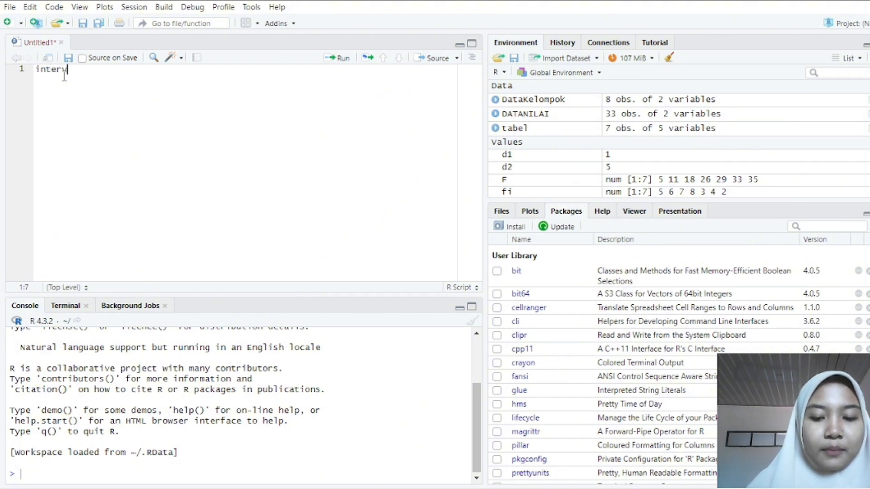
pyautogui.write('al <-')
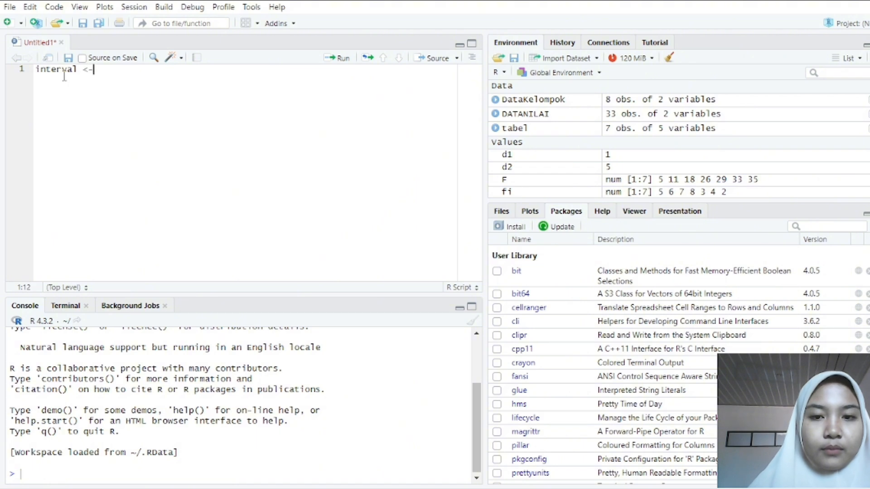
pyautogui.write('c')
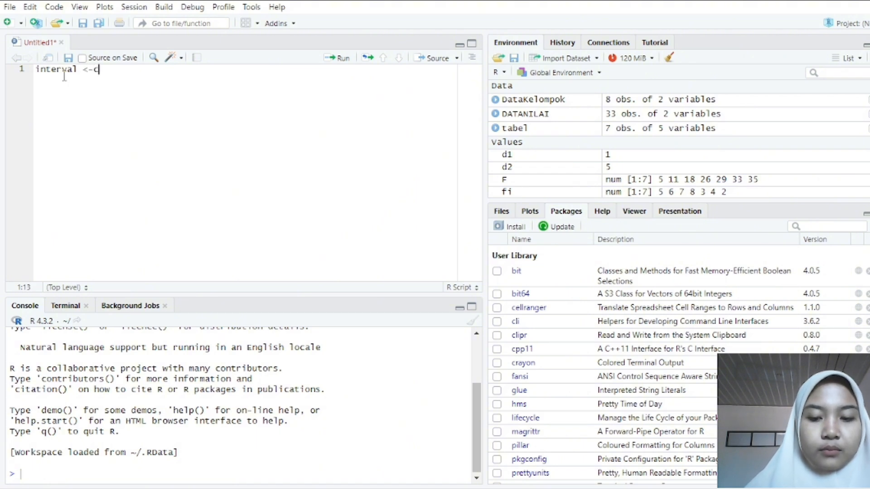
pyautogui.write('(')
pyautogui.write('"25-')
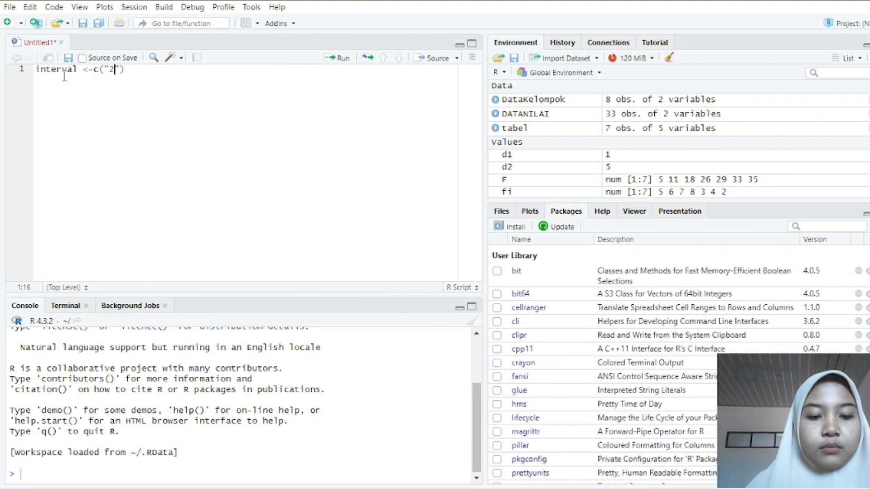
pyautogui.write('34"')
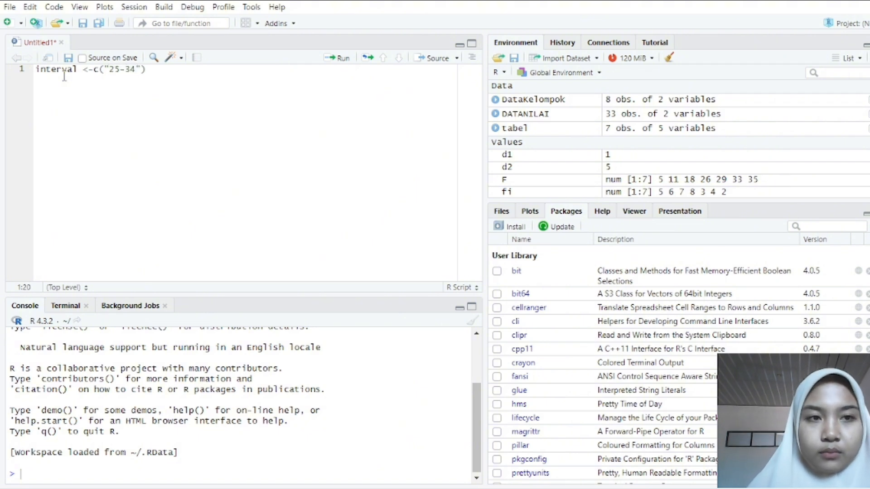
pyautogui.write(', ')
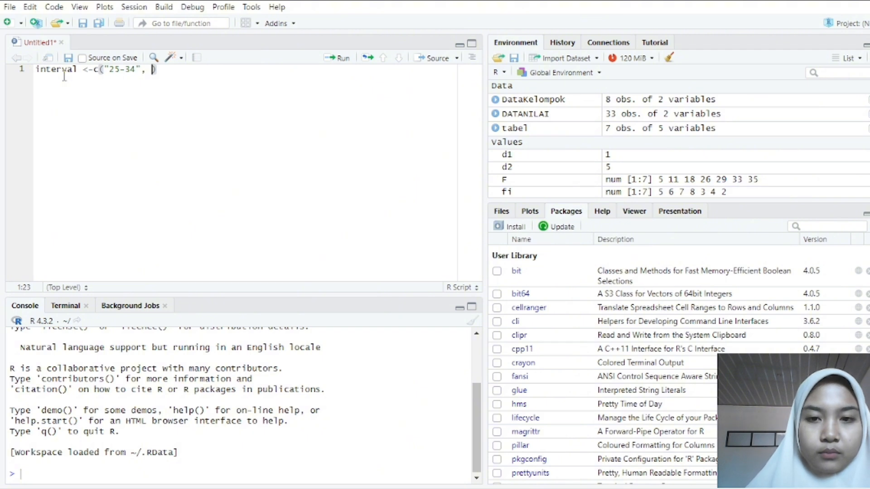
pyautogui.write('"35')
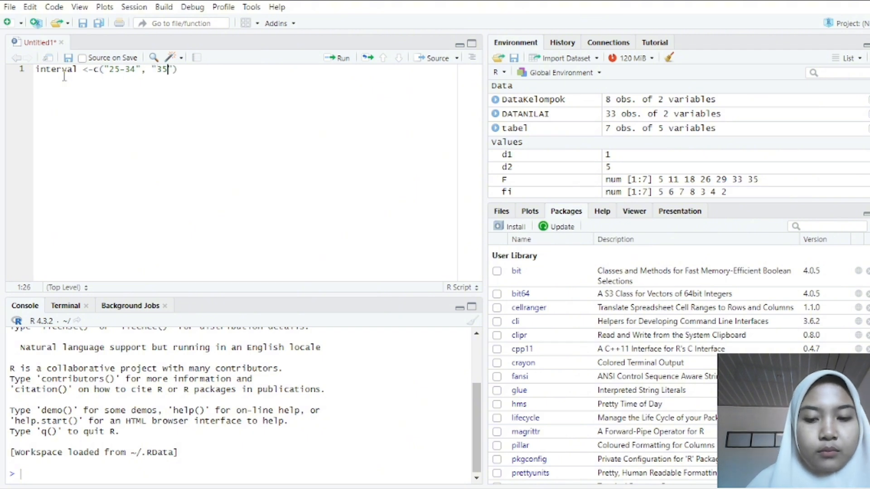
pyautogui.write('-44')
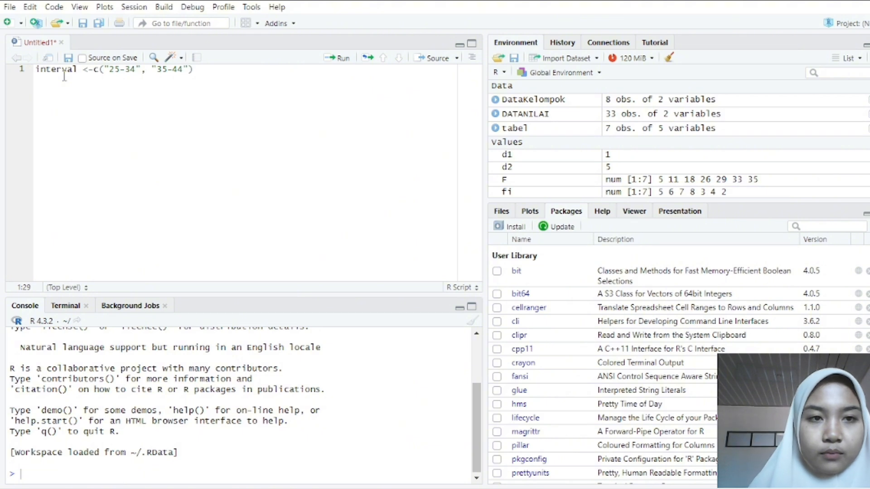
pyautogui.write('", ')
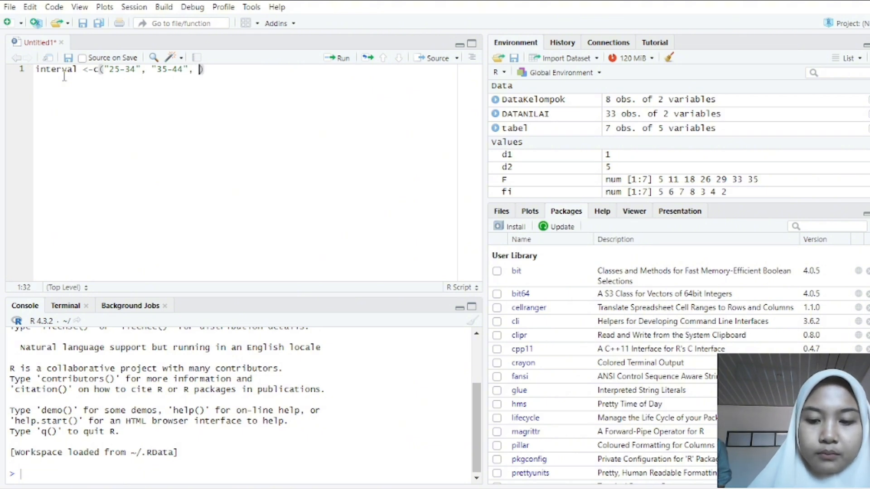
# - Add the classes "45-54", "55-64" and "65-74" to the interval vector
pyautogui.write('"')
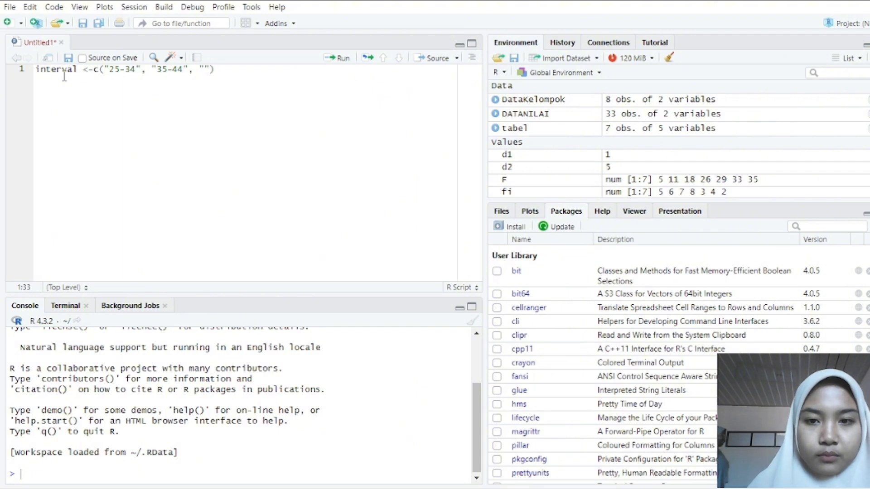
pyautogui.write('45-')
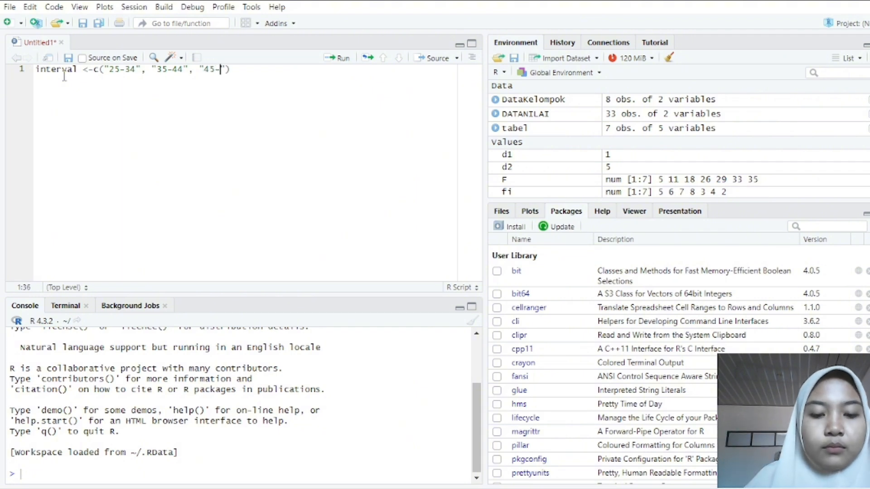
pyautogui.write('54')
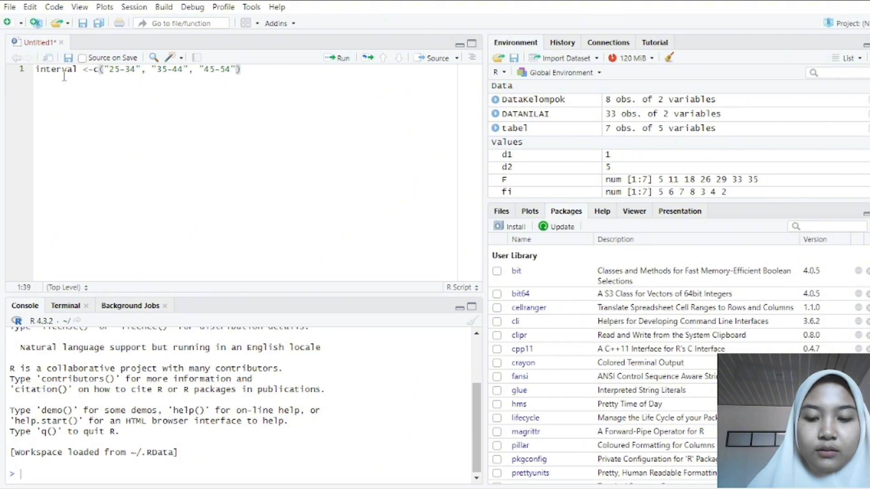
pyautogui.write(', "')
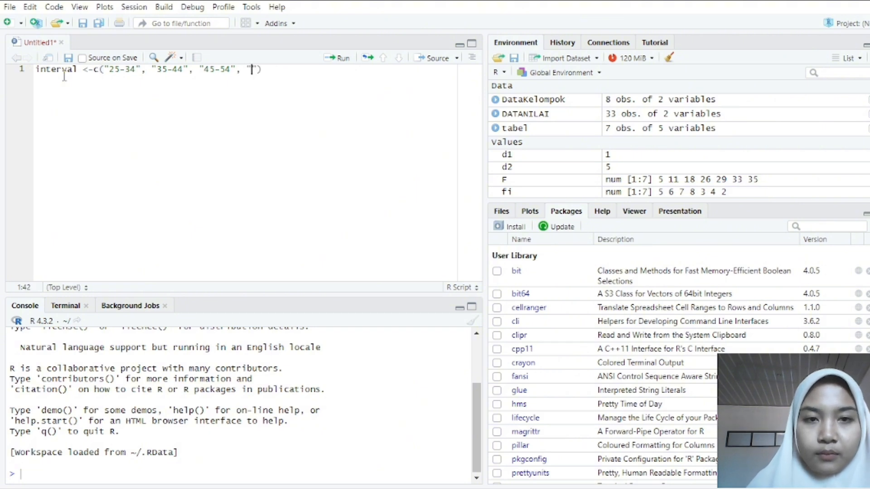
pyautogui.write('55-64')
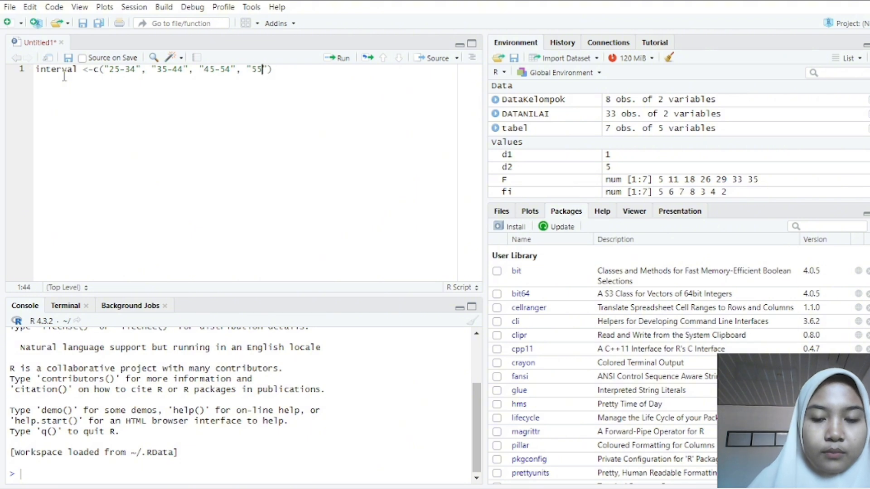
pyautogui.write('"')
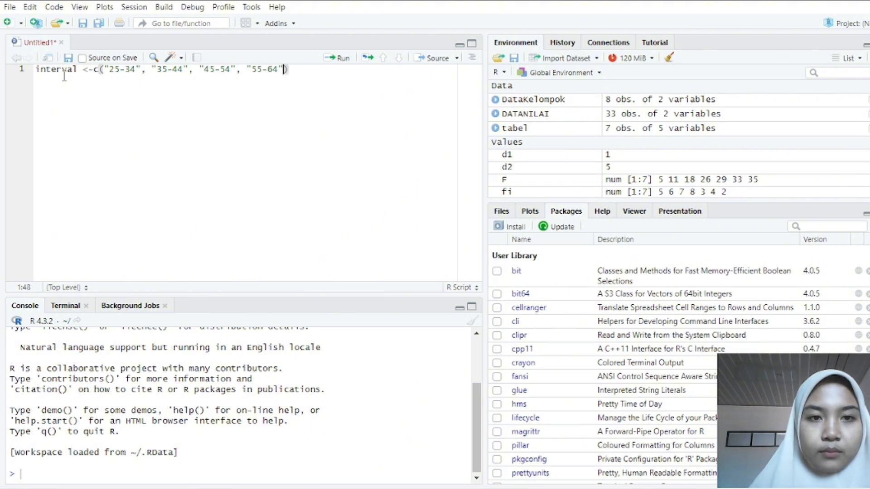
pyautogui.write(', "')
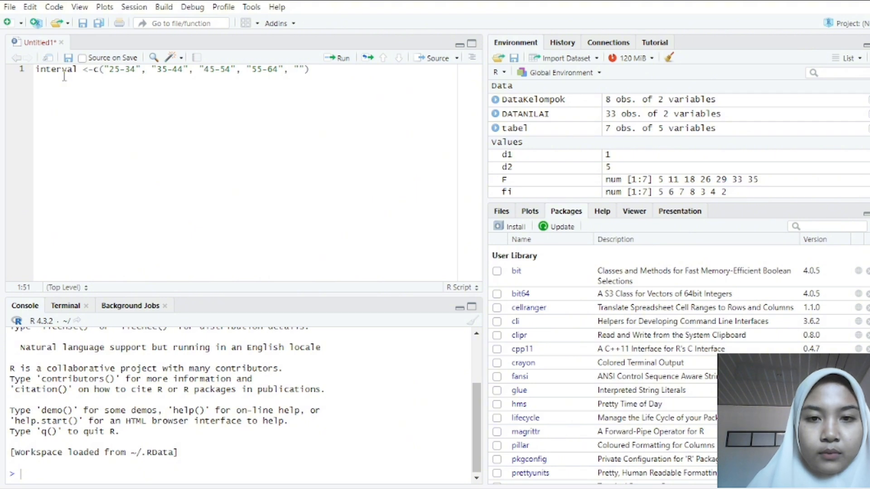
pyautogui.write('65')
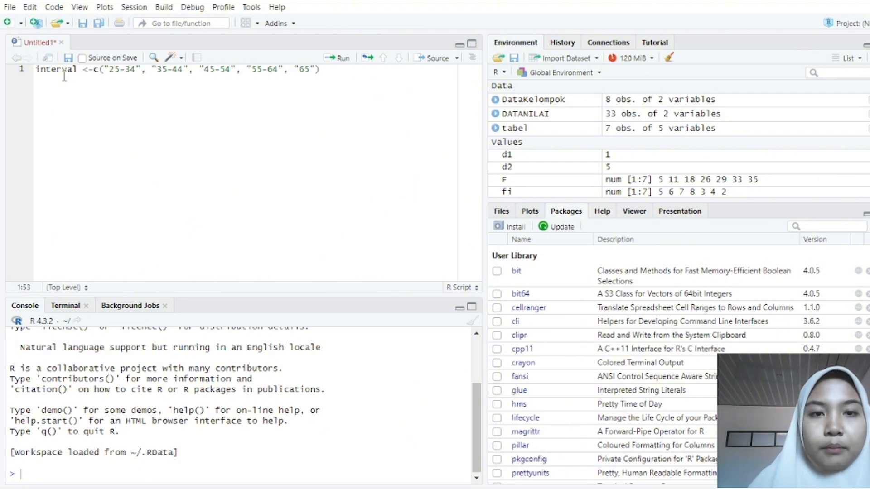
pyautogui.write('-')
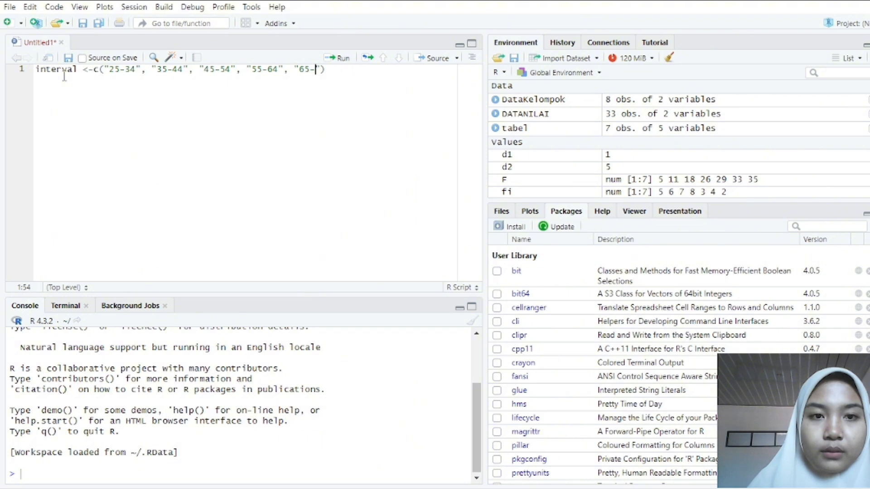
pyautogui.write('74"')
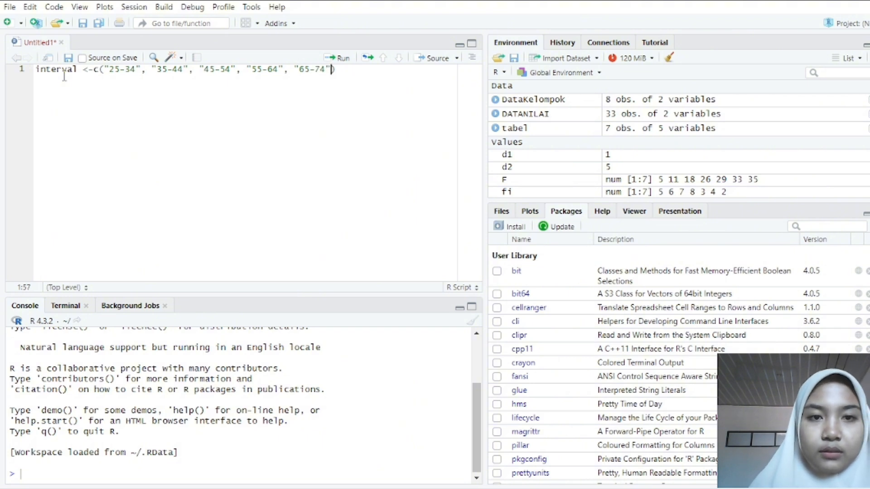
# - Complete the interval vector with the classes "75-84" and "85-94" and start a new script line
pyautogui.write(',')
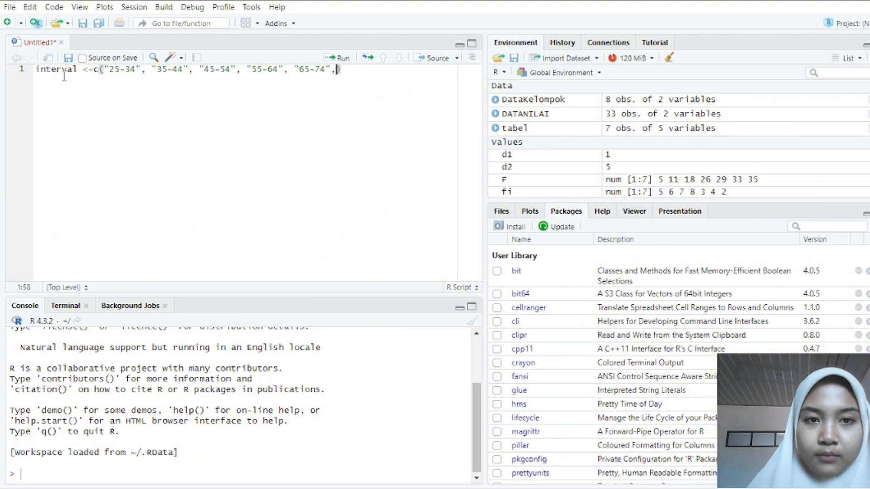
pyautogui.write(' "')
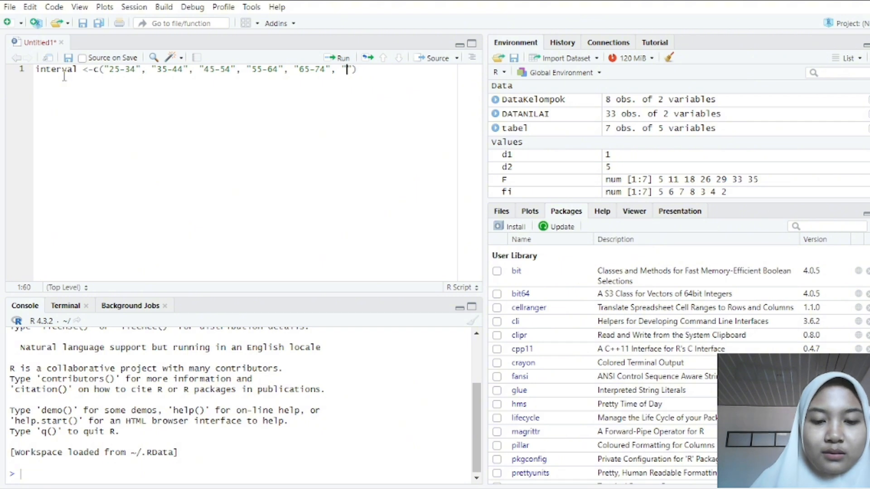
pyautogui.write('75-')
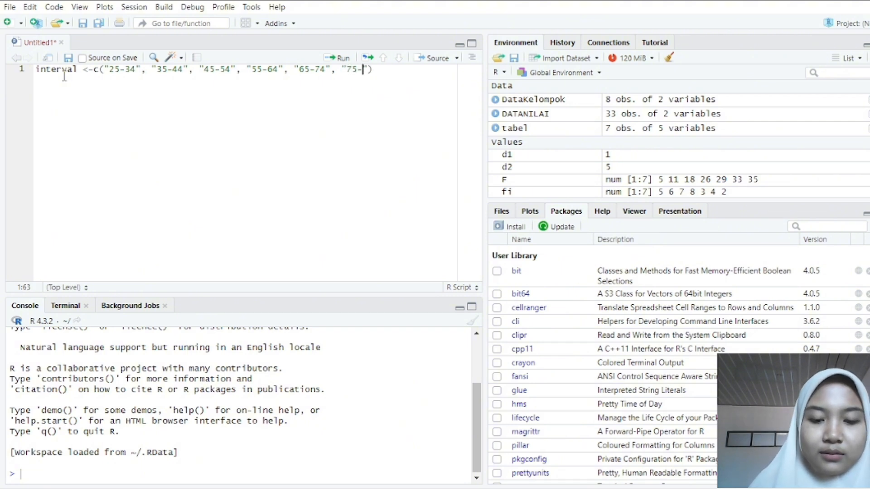
pyautogui.write('84')
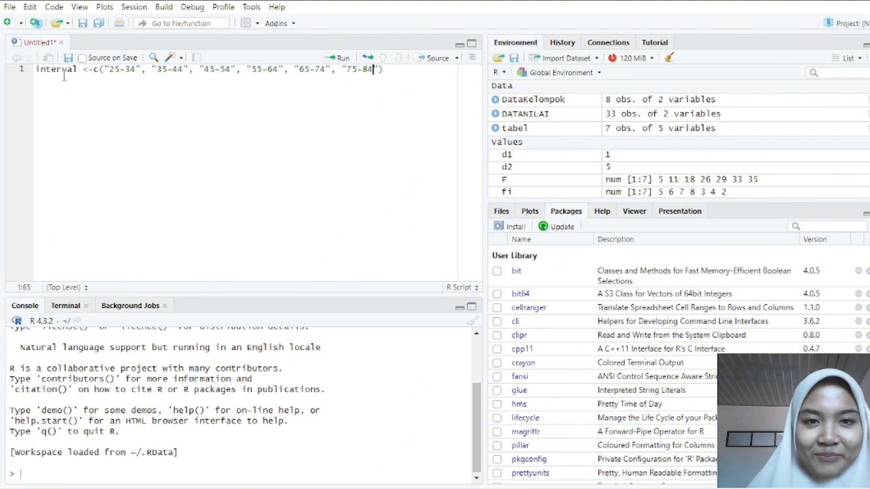
pyautogui.press('Right')
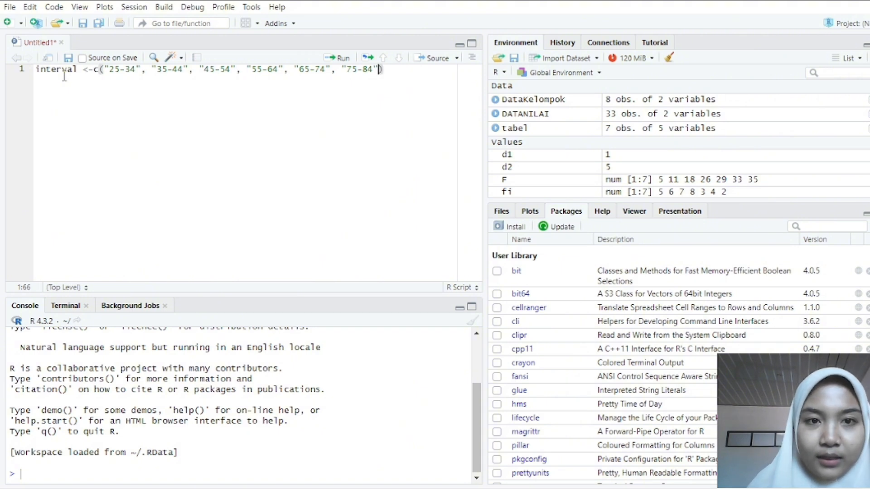
pyautogui.write(', "')
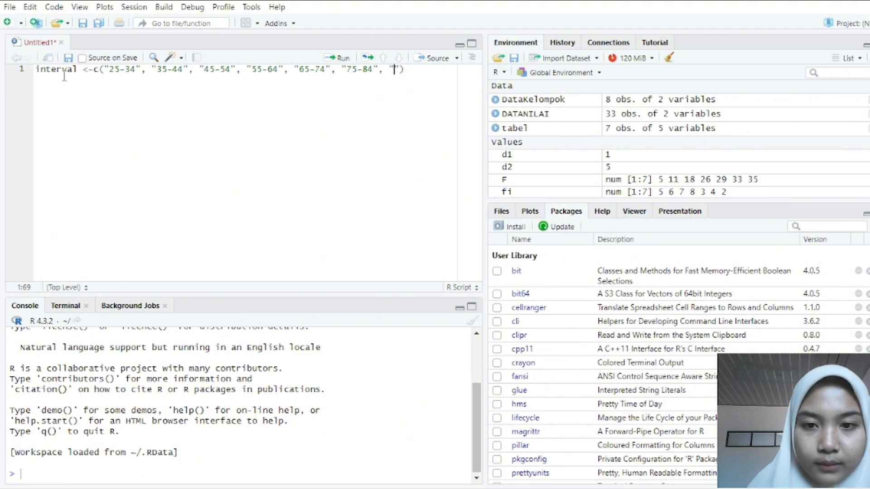
pyautogui.write('85')
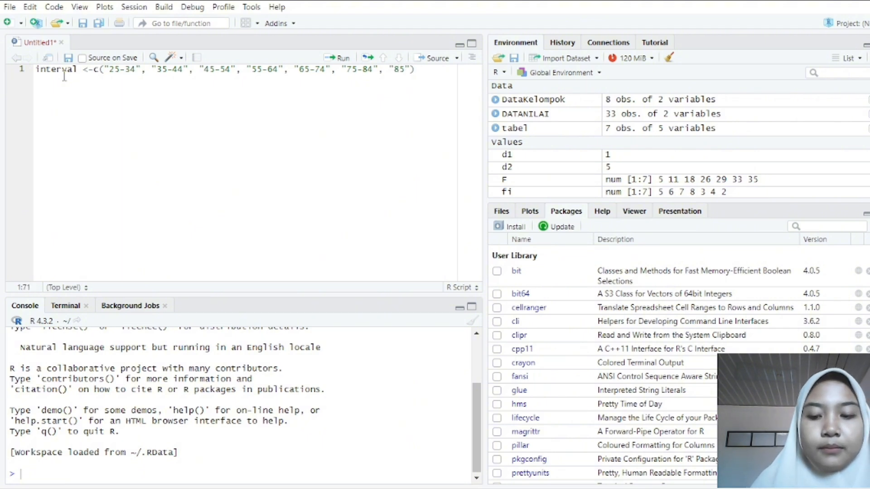
pyautogui.write('-')
pyautogui.write('94')
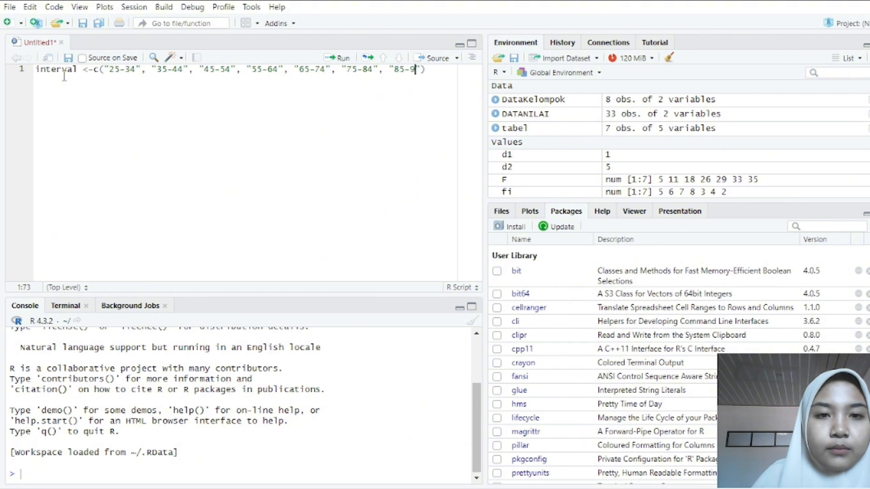
pyautogui.press('Right')
pyautogui.press('Right')
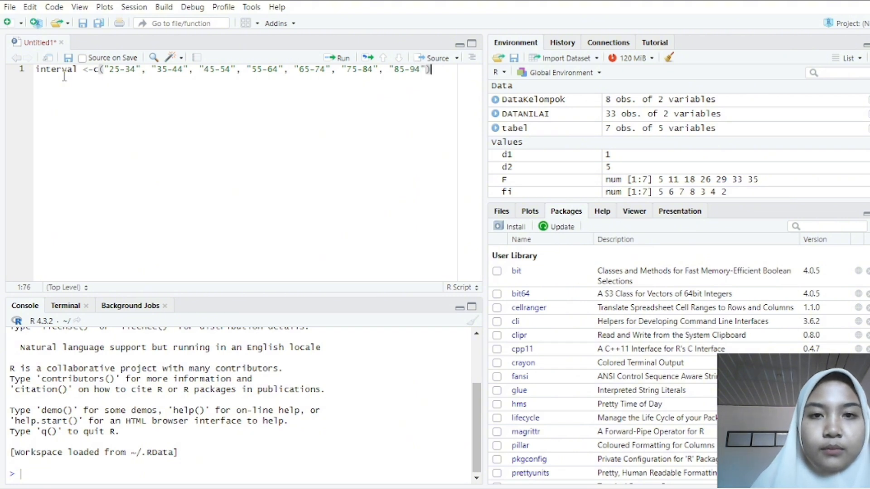
pyautogui.press('Return')
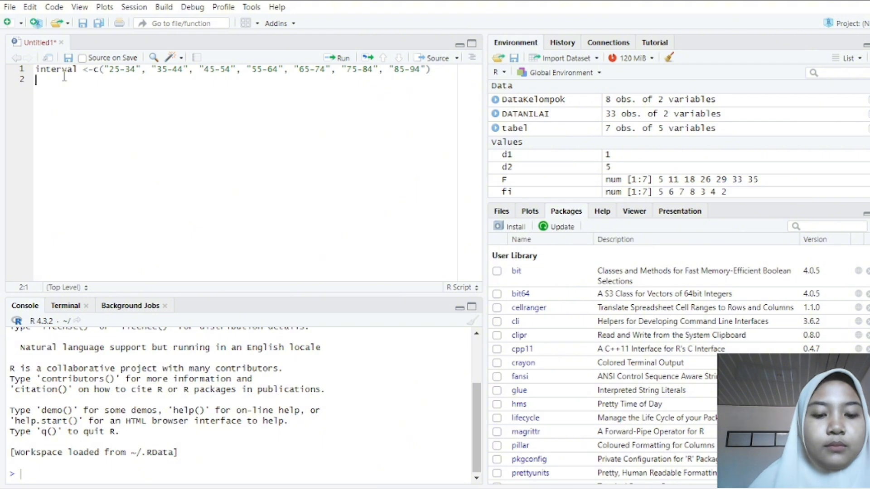
# - Define the frequency vector fi on line 2 of the script as c(5,6,7,8,3,4,2) and start a new line
pyautogui.write('fi <-')
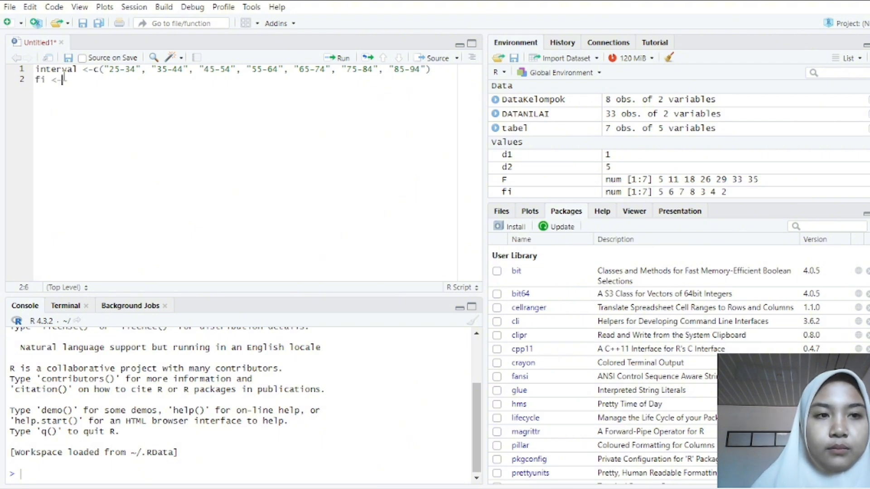
pyautogui.write('c')
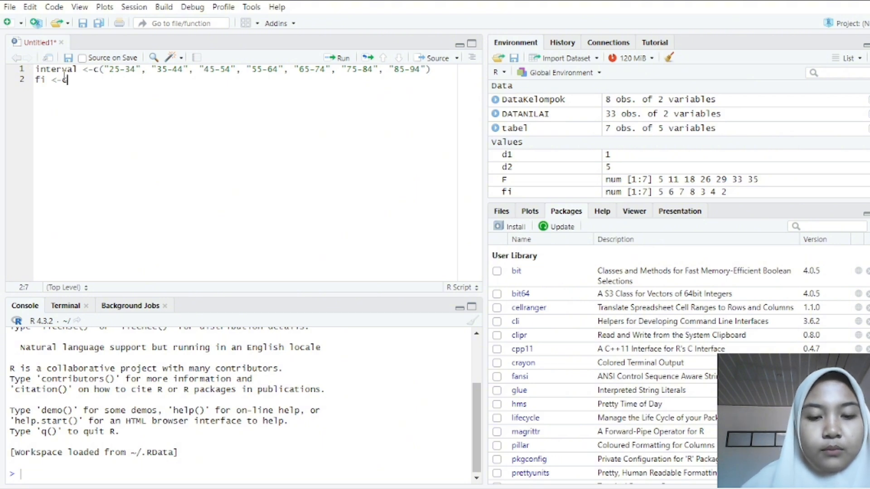
pyautogui.write('(5')
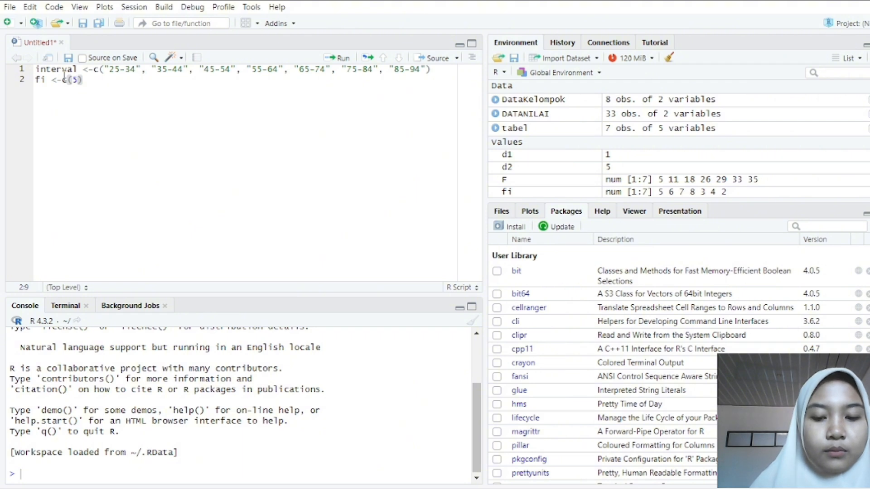
pyautogui.write(',6,7')
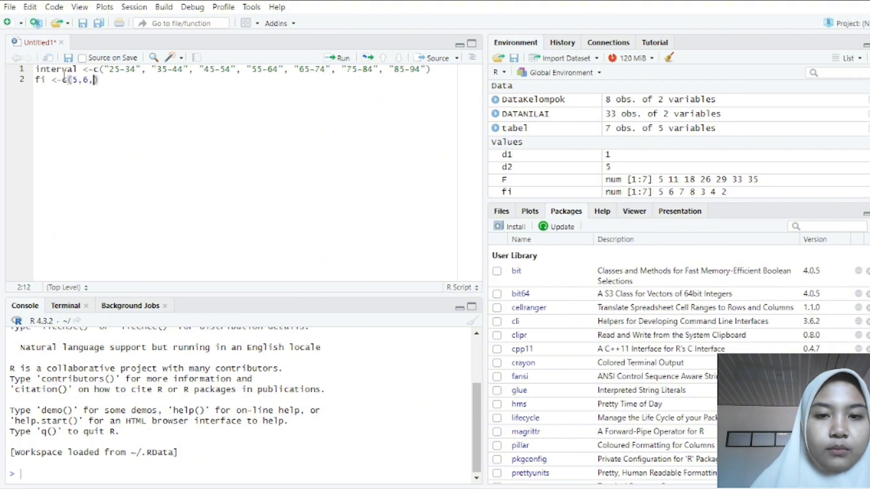
pyautogui.write(',')
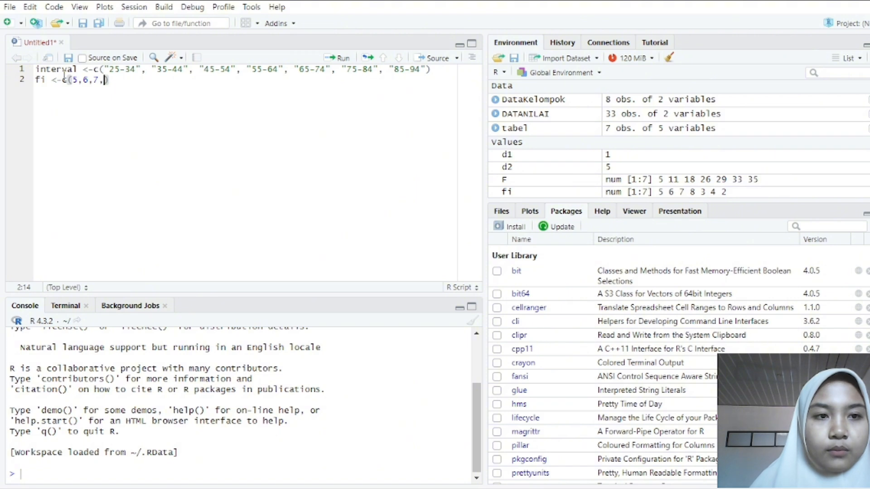
pyautogui.write('8')
pyautogui.write(',3,4,')
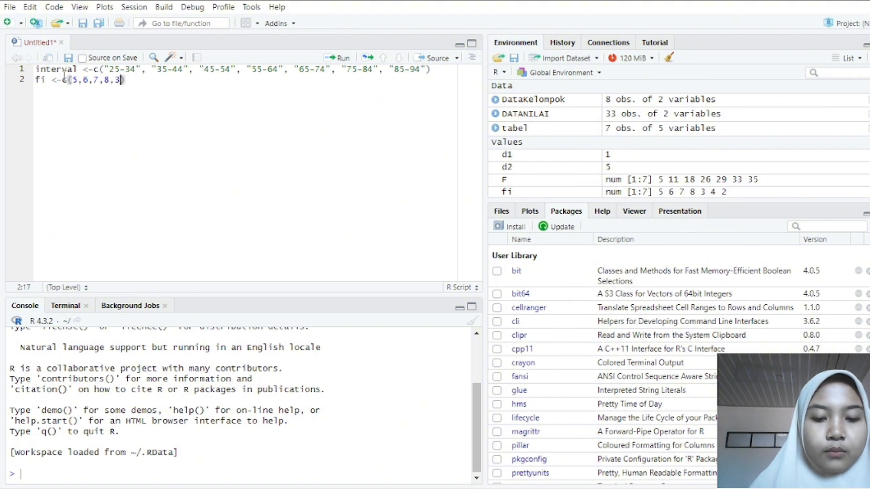
pyautogui.write('2')
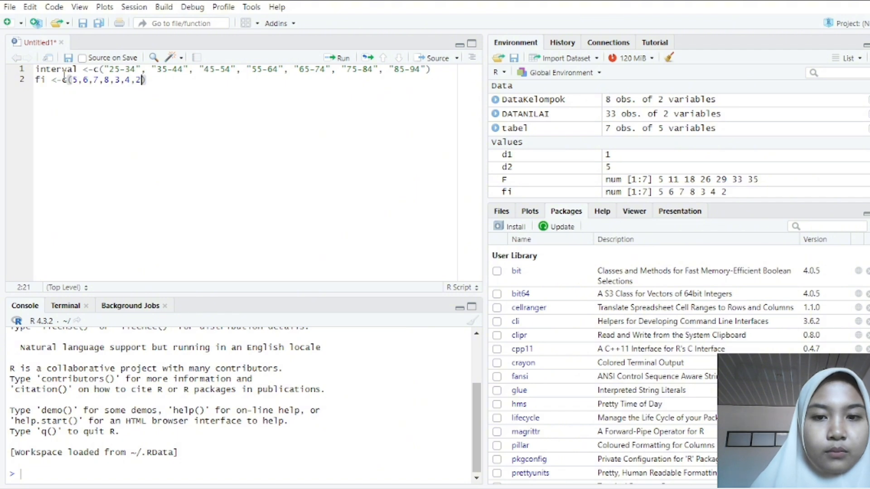
pyautogui.press('End')
pyautogui.press('Return')
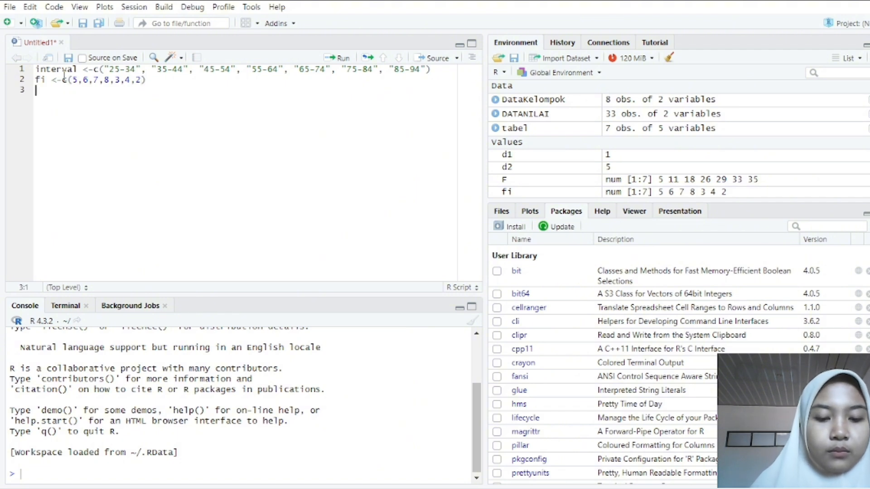
# - Start a midpoint vector named xi on line 3 with the values 29.5, 39.5 and 49.5
pyautogui.write('xi')
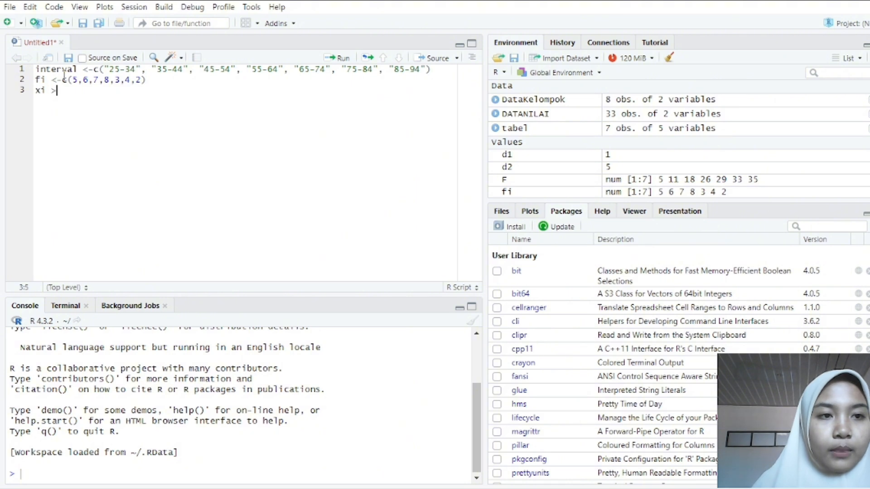
pyautogui.write(' <-')
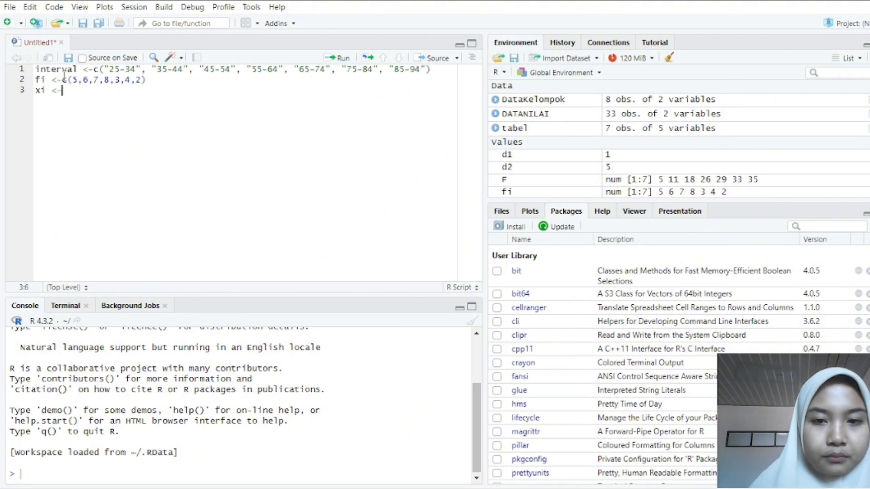
pyautogui.write('c(')
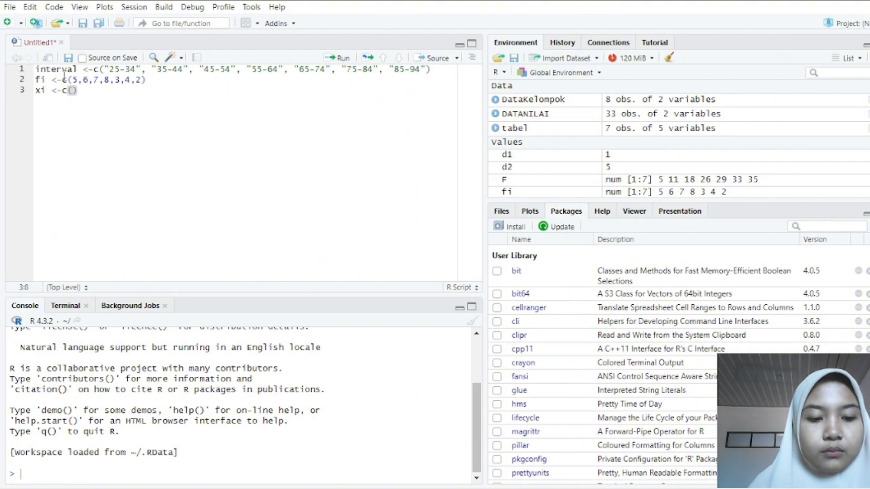
pyautogui.write('29.5')
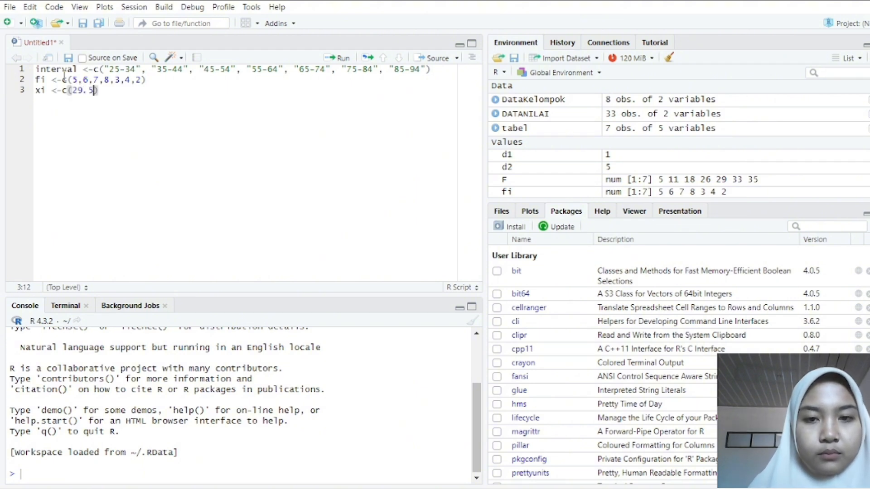
pyautogui.write(', 3')
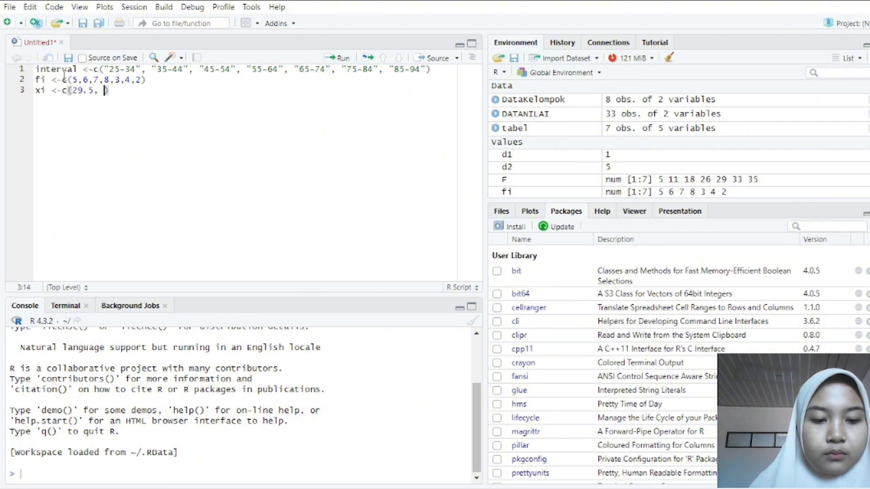
pyautogui.write('9.5,')
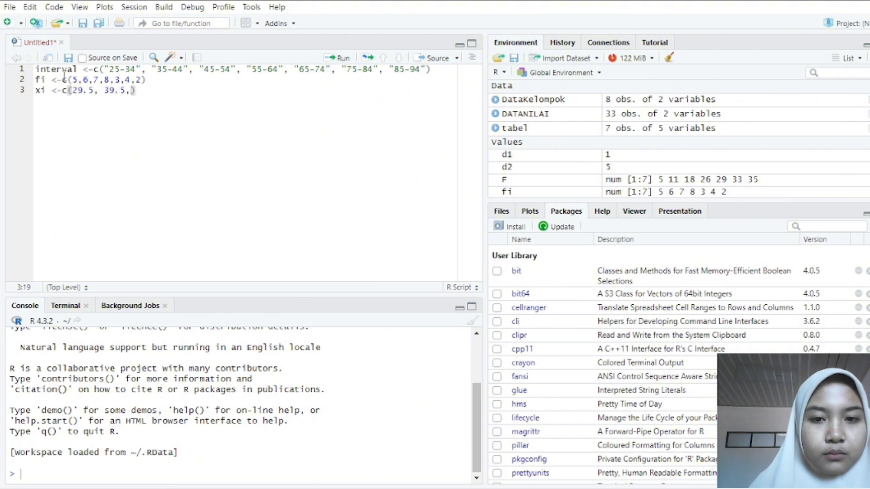
pyautogui.write(' 49.5')
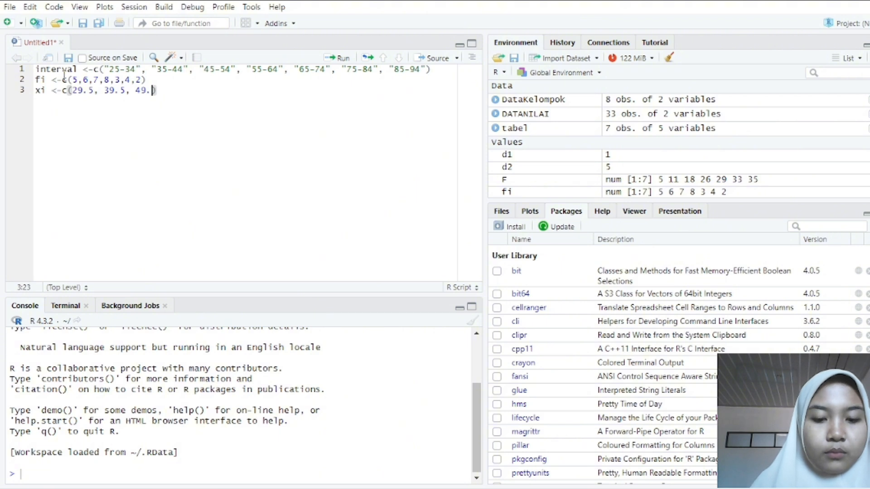
pyautogui.write(', ')
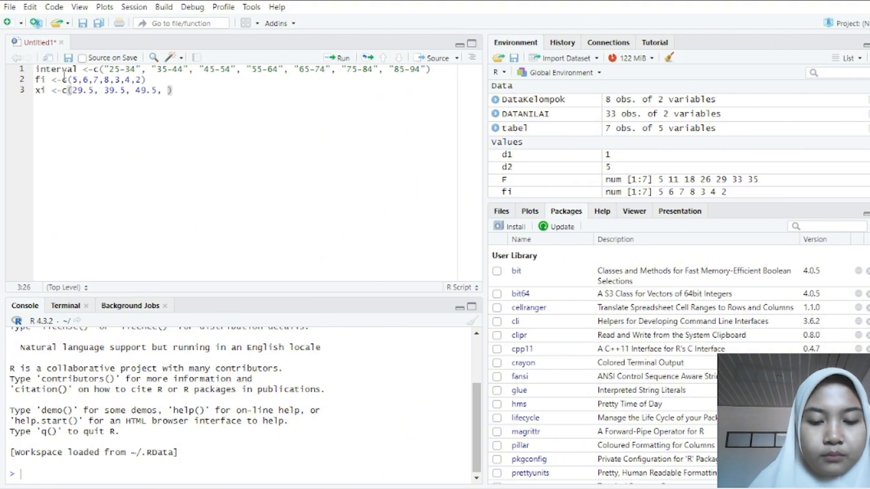
# - Complete the xi vector with 59.5, 69.5, 79.5 and 89.5 and start a new script line
pyautogui.write('59.5, ')
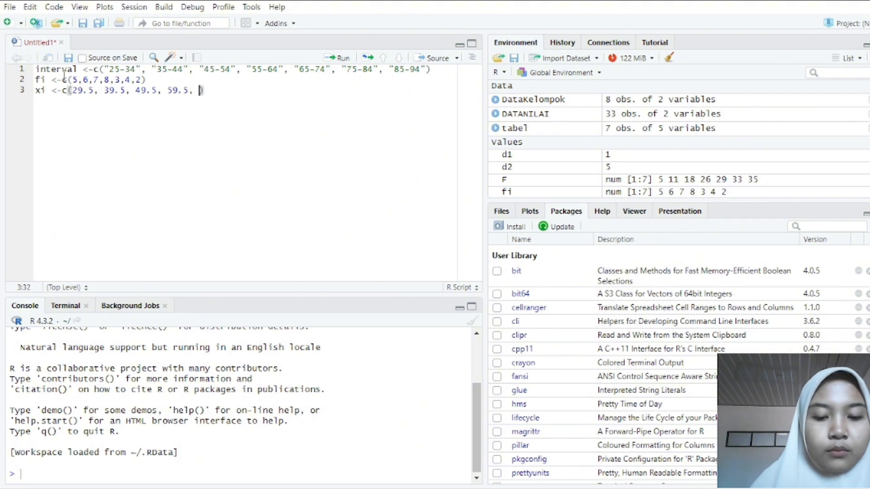
pyautogui.write('69')
pyautogui.write('.5,')
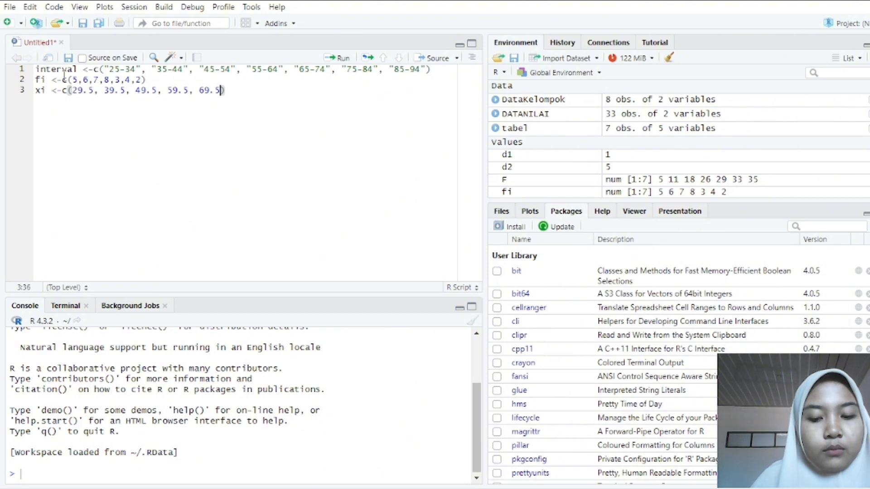
pyautogui.write(' 79.5')
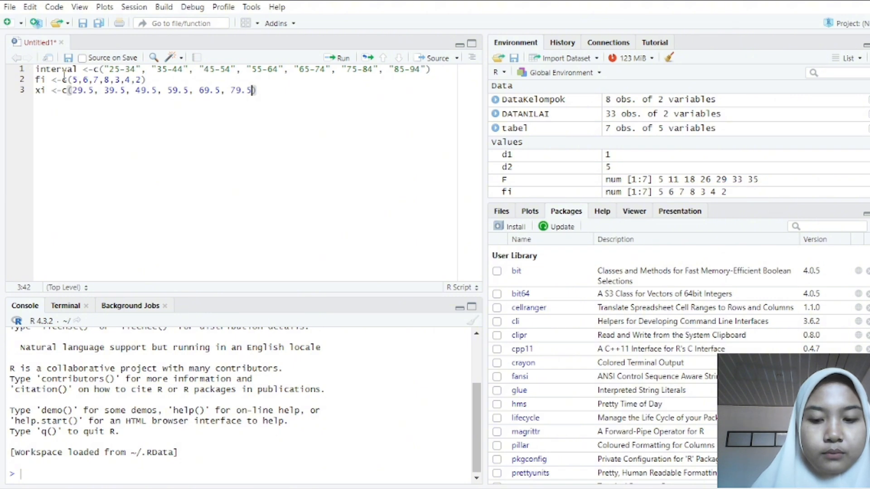
pyautogui.write(', 89.5)')
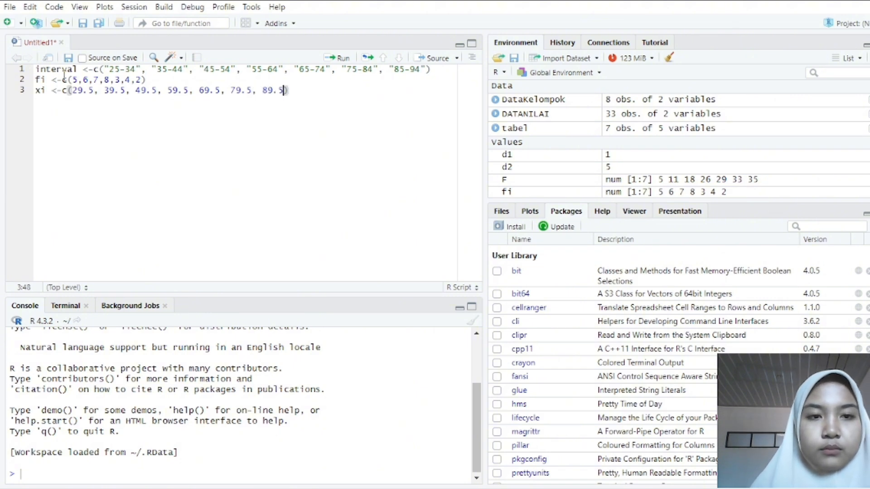
pyautogui.press('Return')
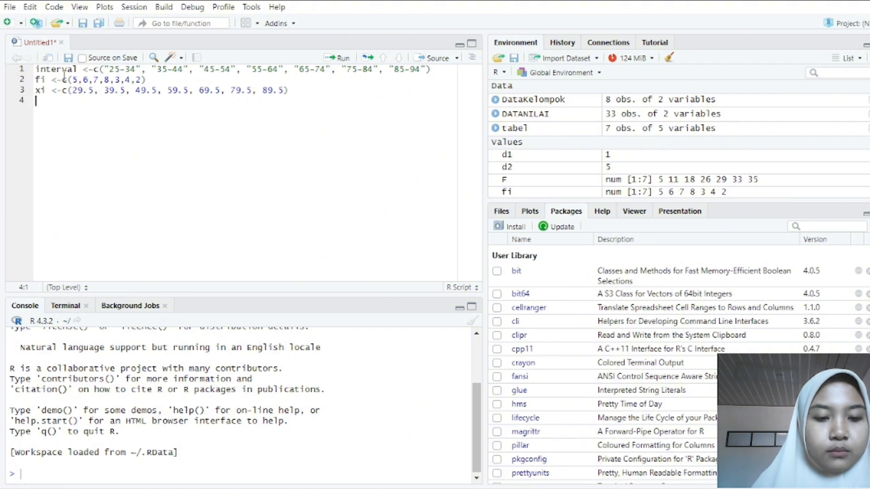
# - Define fixi on line 4 as the product xi*fi and start a new line
pyautogui.write('fixi')
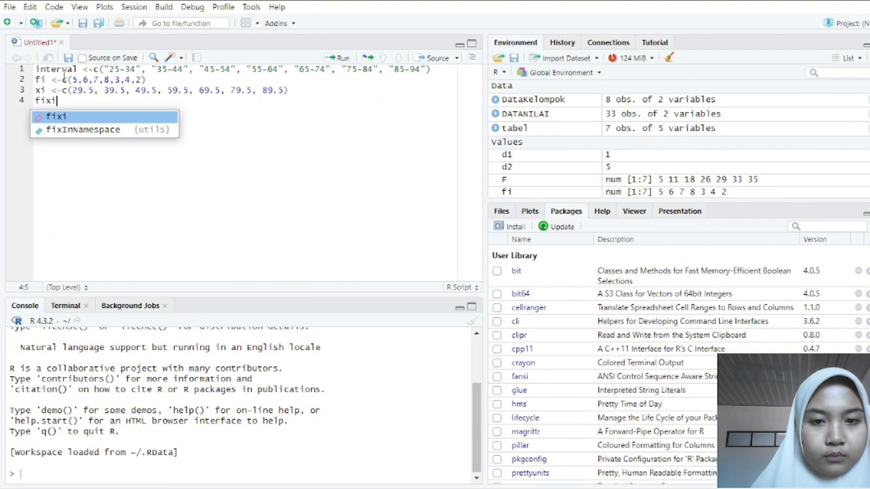
pyautogui.write(' <-')
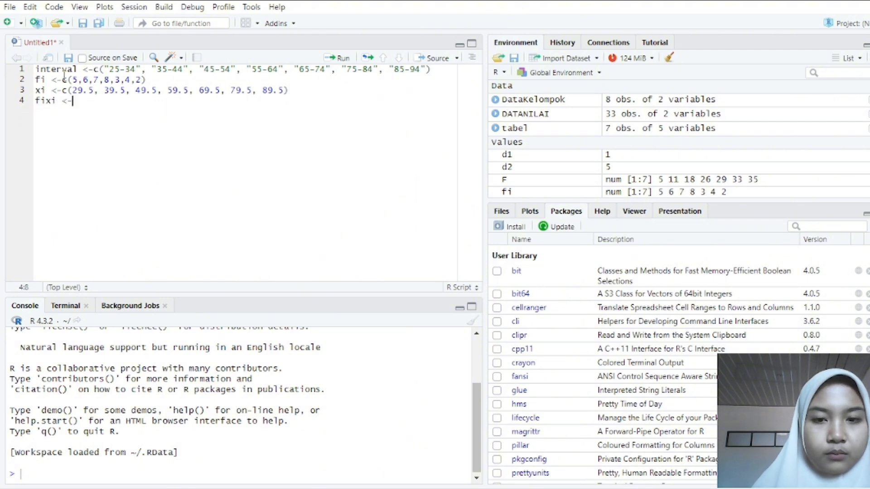
pyautogui.write('xi')
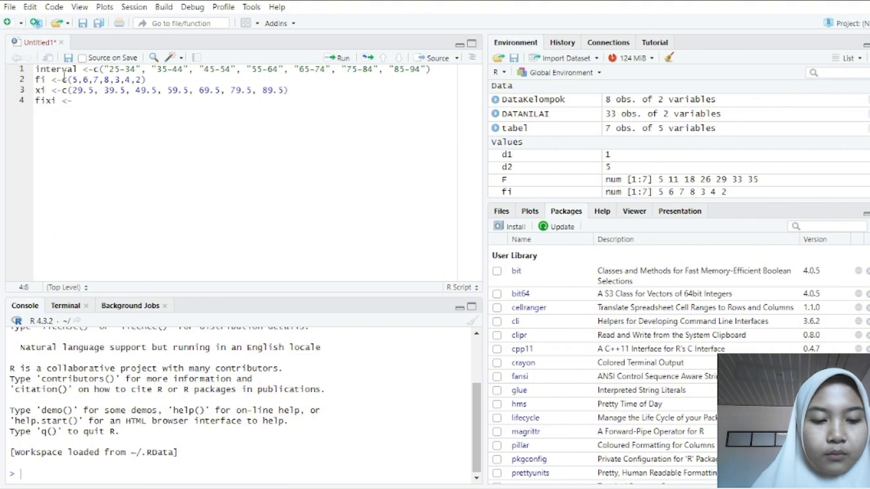
pyautogui.write('*')
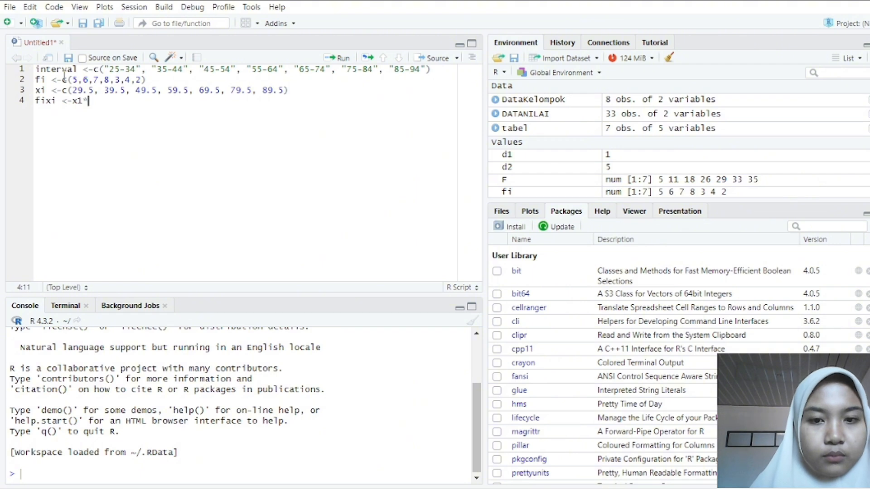
pyautogui.press('BackSpace')
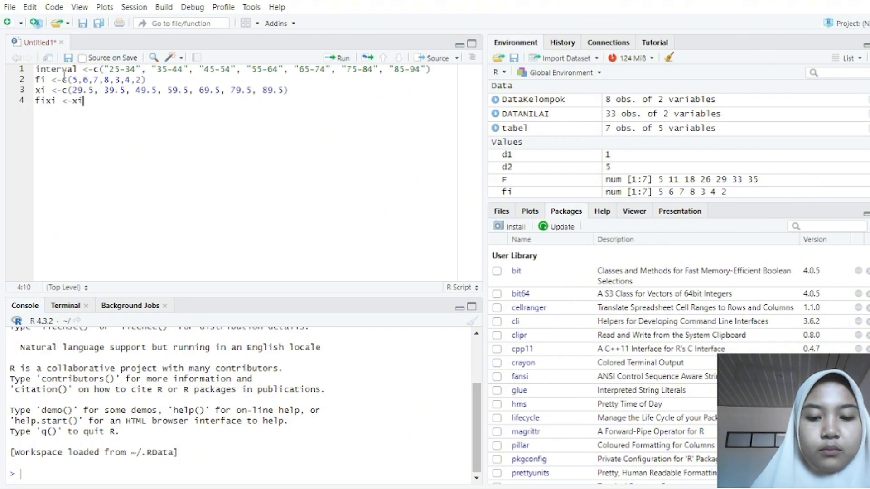
pyautogui.write('*fi')
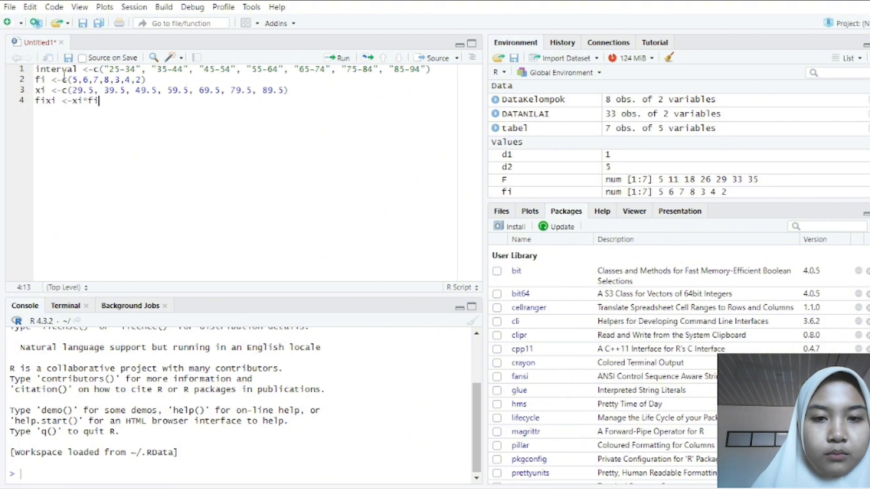
pyautogui.press('Return')
# - Define the cumulative frequency vector F on line 5 as c(5,11,18,26,29,33,35)
pyautogui.write('F')
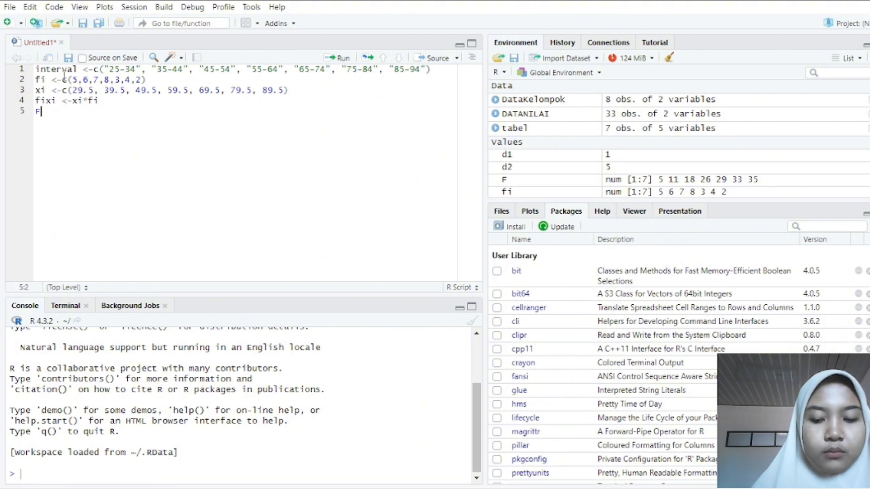
pyautogui.write(' <-')
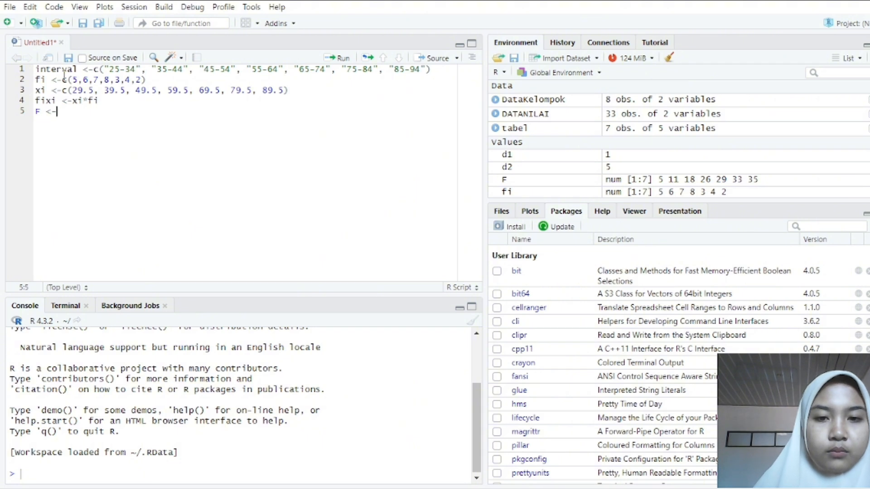
pyautogui.write('c')
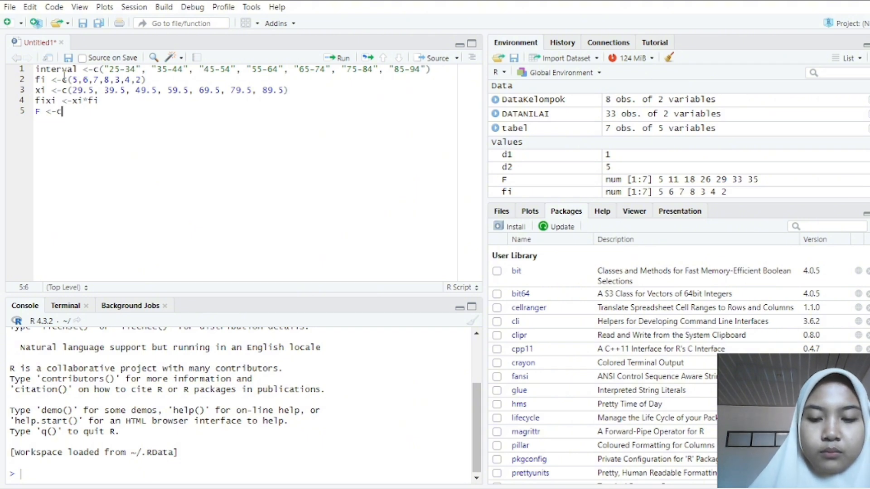
pyautogui.write('(5')
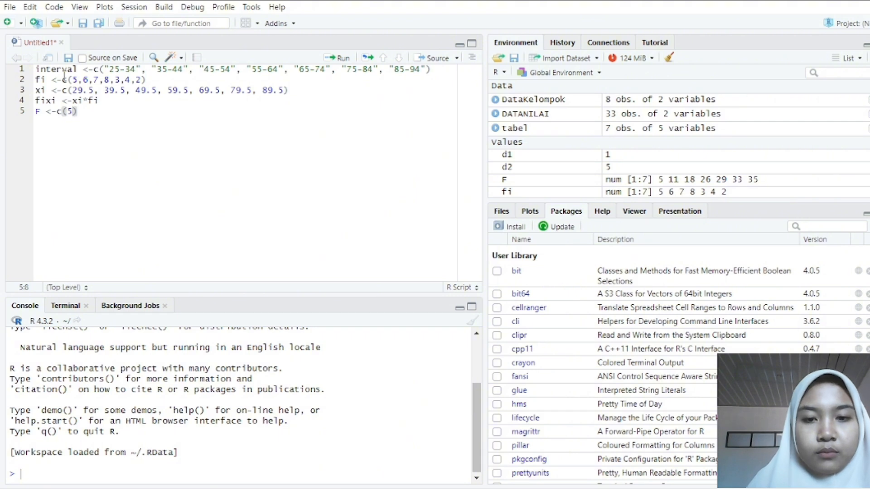
pyautogui.write(',11,')
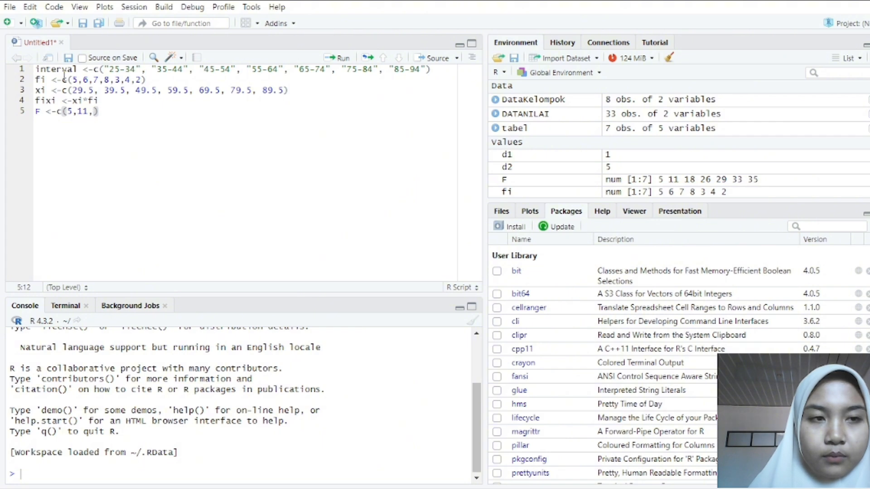
pyautogui.write('18,26')
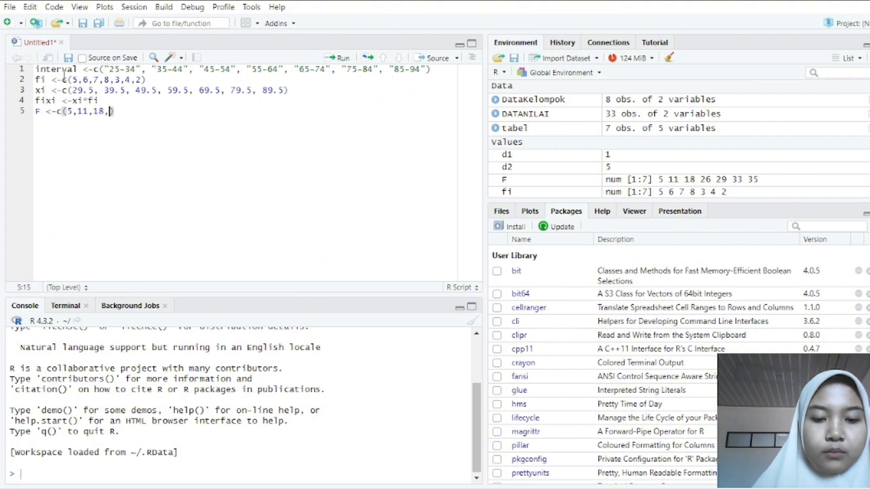
pyautogui.write(',')
pyautogui.write('29,33,')
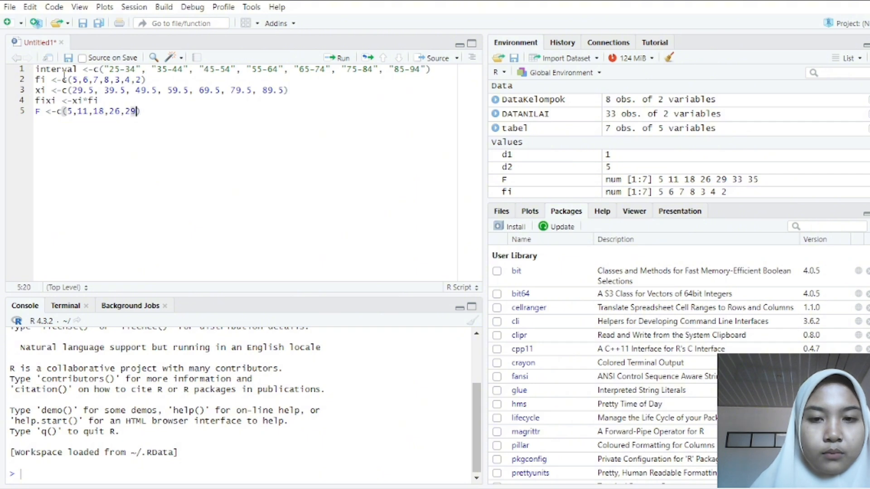
pyautogui.write('35)')
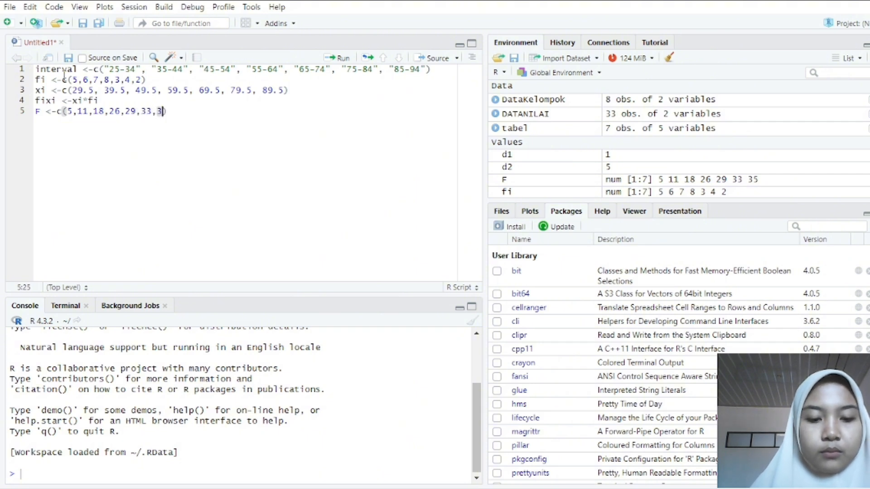
# - Define tabel on line 6 as data.frame(interval,fi,xi,fixi,F) to combine the five vectors
pyautogui.press('Return')
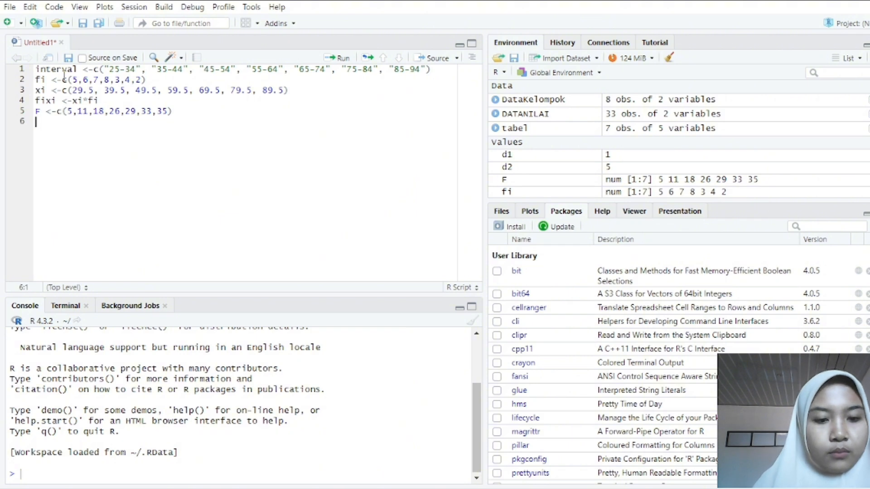
pyautogui.write('tabel <-')
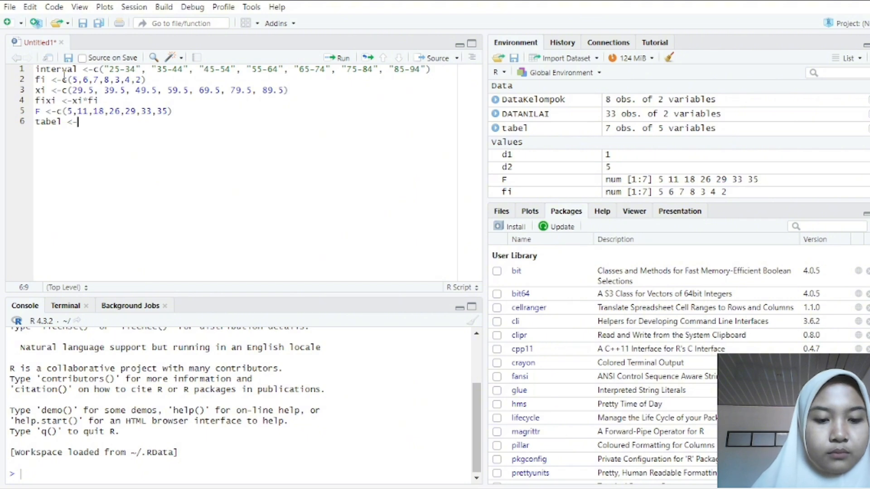
pyautogui.write(' data')
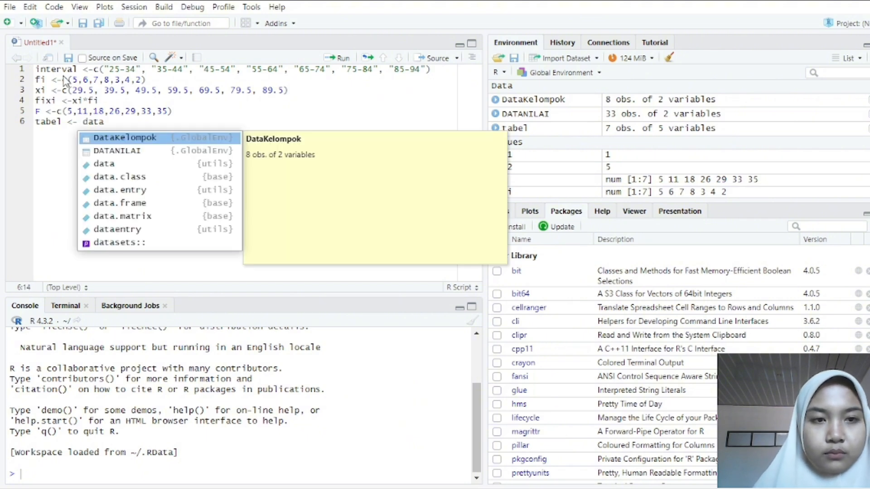
pyautogui.write('.fra')
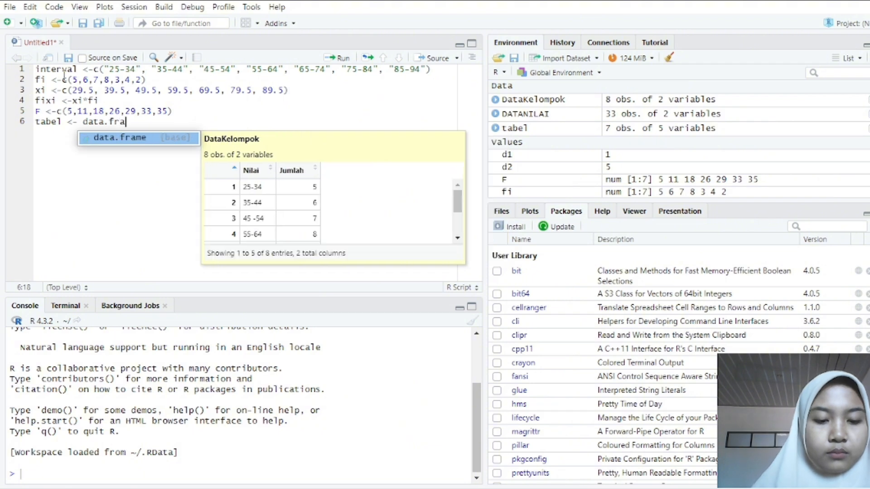
pyautogui.write('me(interval')
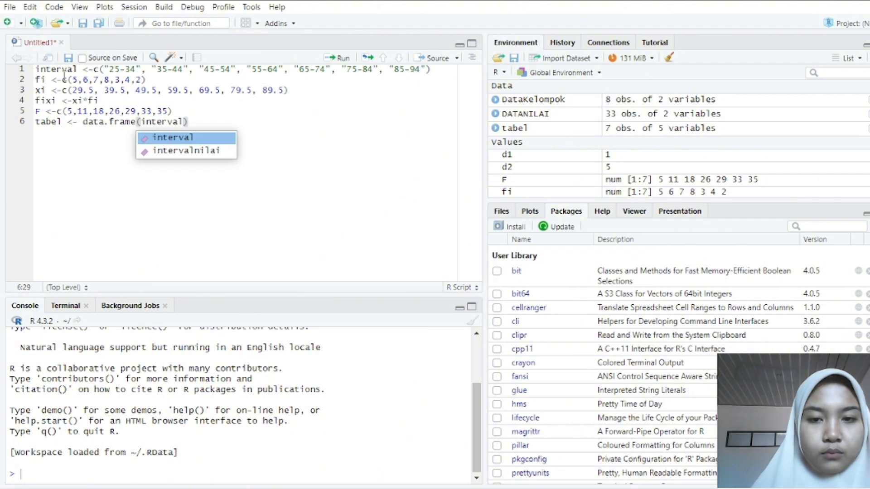
pyautogui.write(',fi,xi')
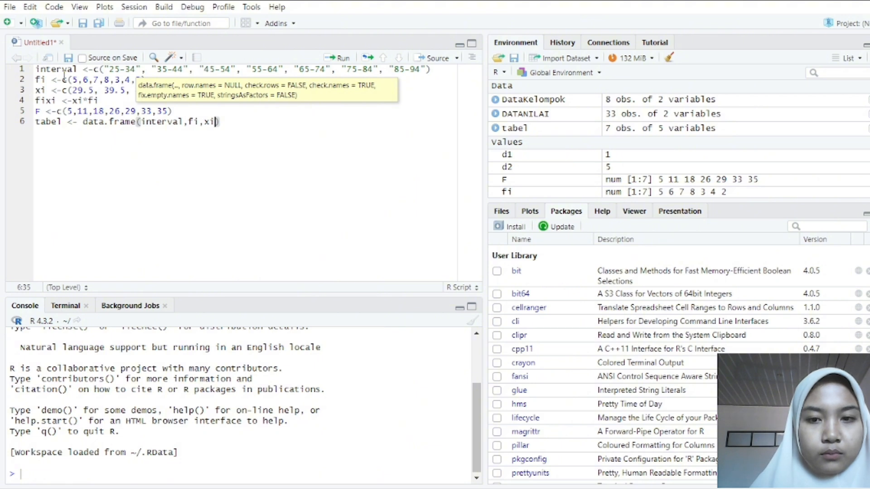
pyautogui.write(',fix')
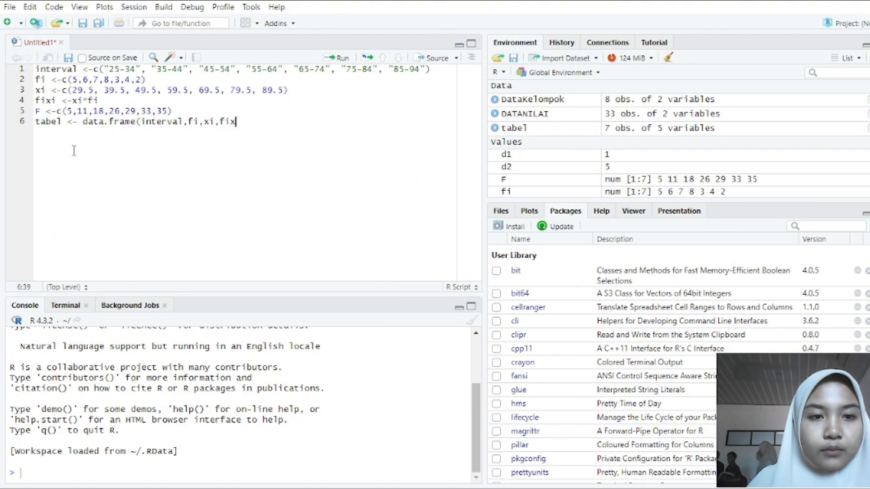
pyautogui.write('i,')
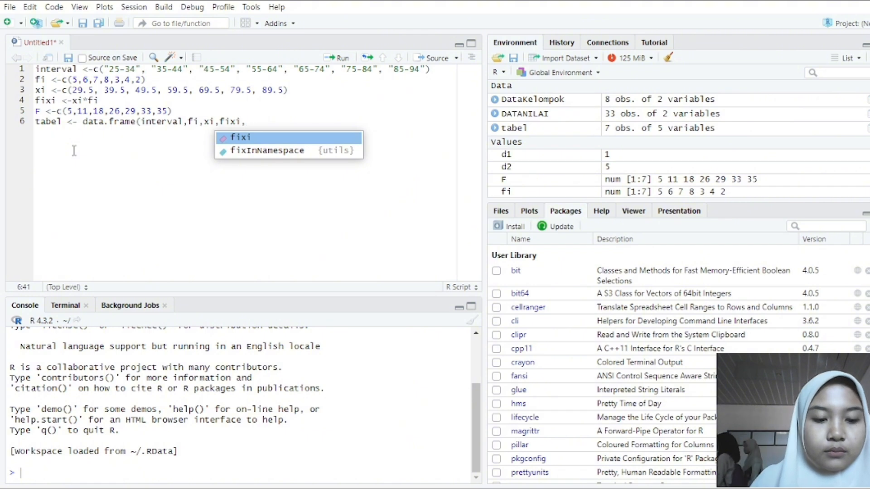
pyautogui.write('F')
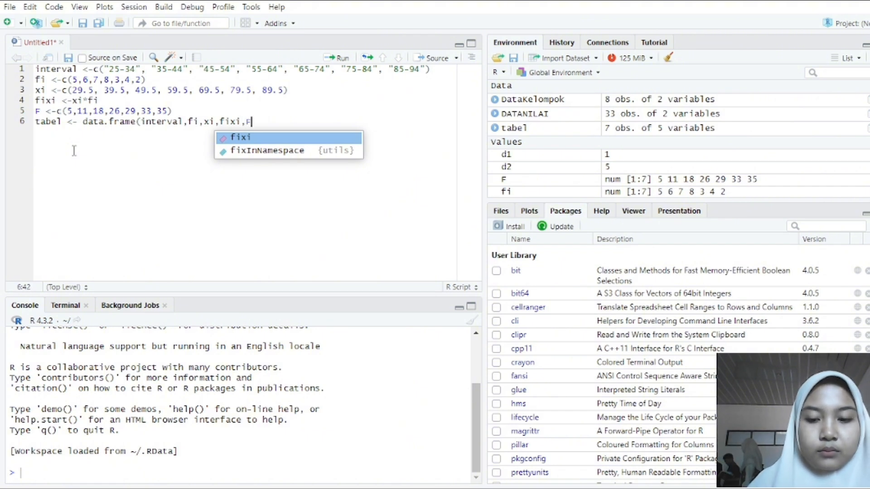
pyautogui.write(')')
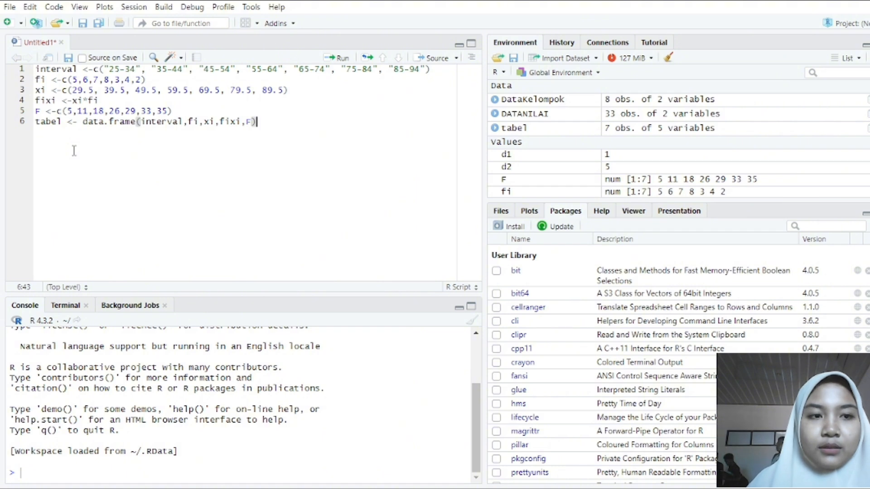
# - Leave a blank line and define mean on line 8 as sum(fi)/2 with the comment #banyaknya data dibagi 2
pyautogui.press('Return')
pyautogui.press('Return')
pyautogui.write('me')
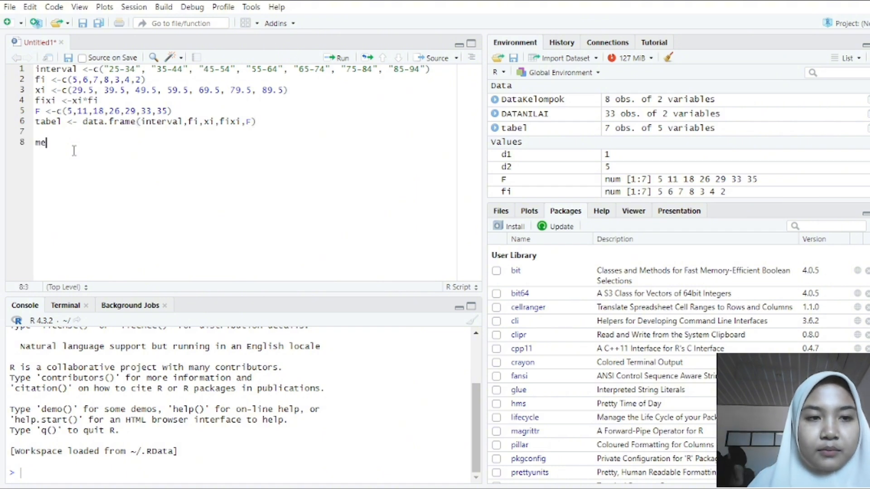
pyautogui.write('a')
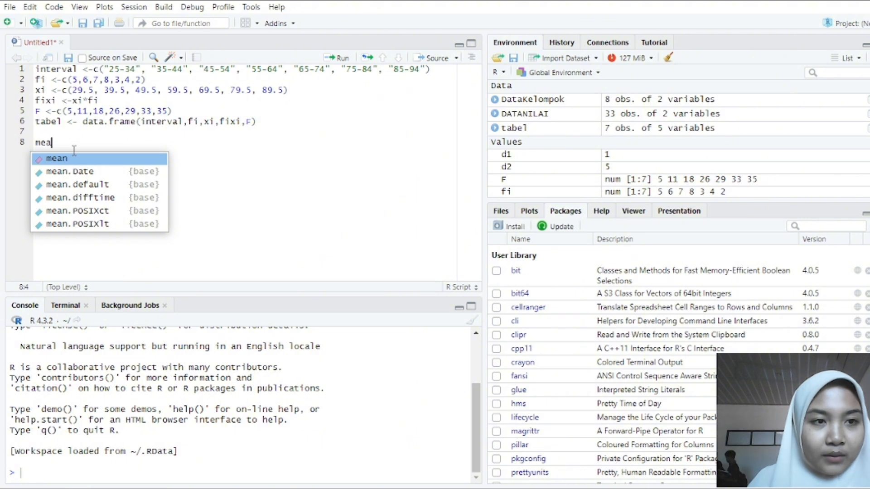
pyautogui.write('n <-')
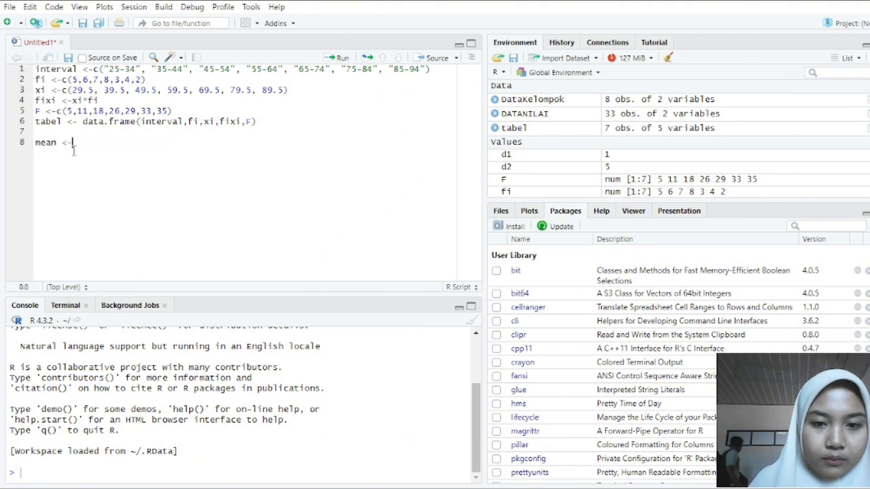
pyautogui.write('sum(fi')
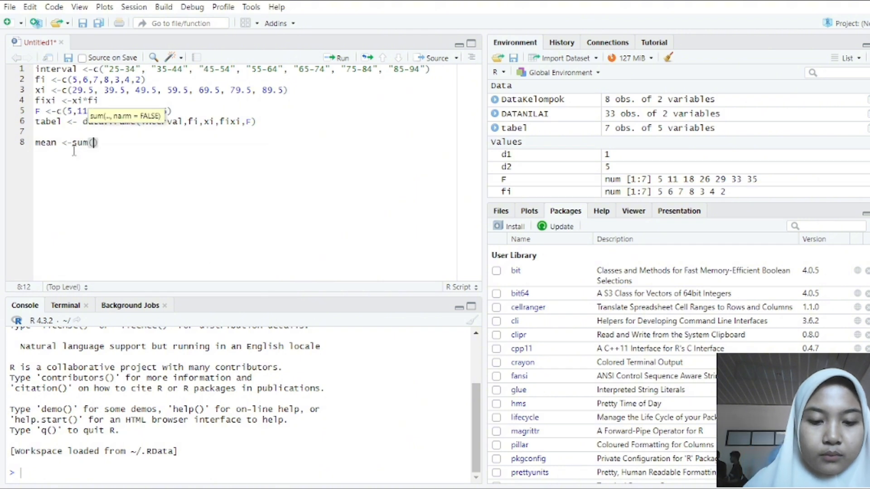
pyautogui.write(')/')
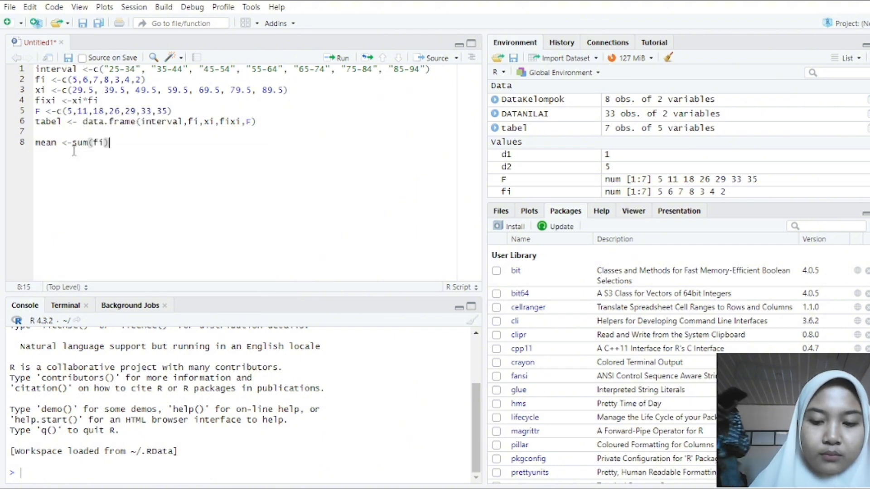
pyautogui.write('2')
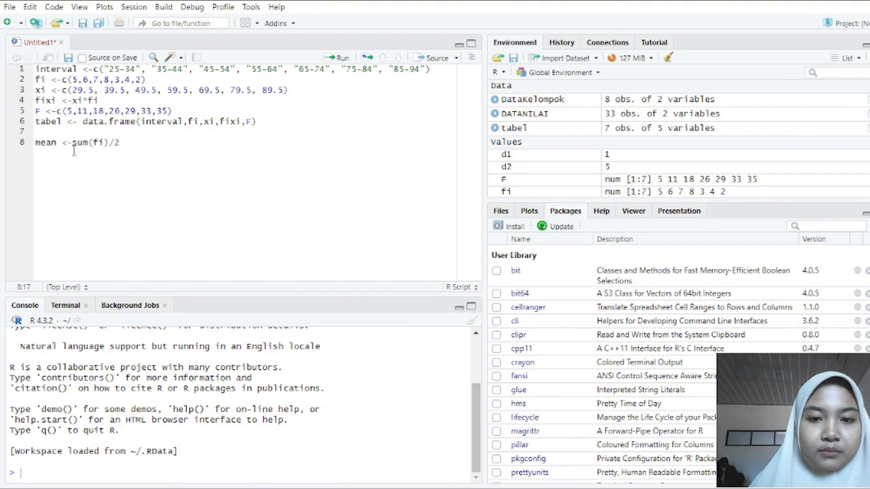
pyautogui.write(' #b')
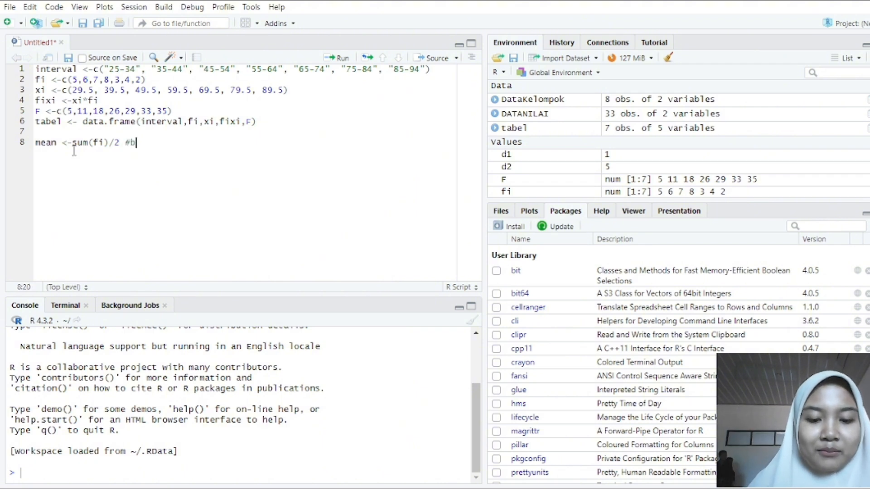
pyautogui.write('anyaknya da')
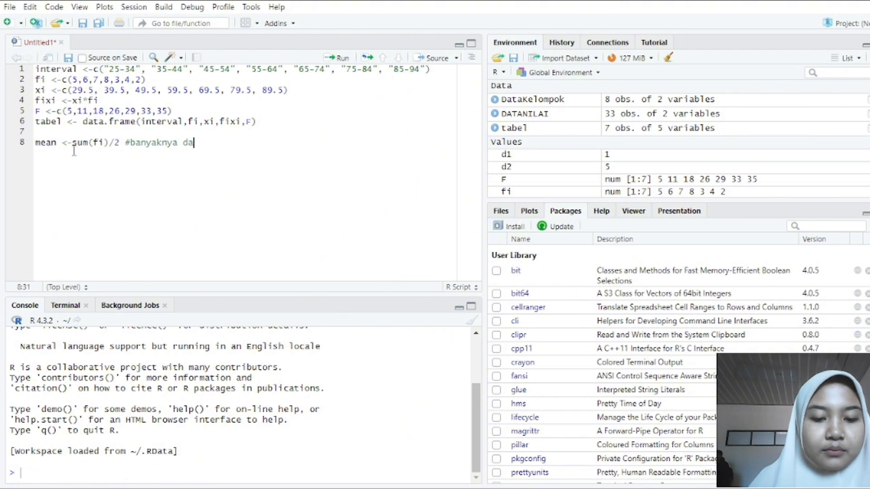
pyautogui.write('ta dibagi 2')
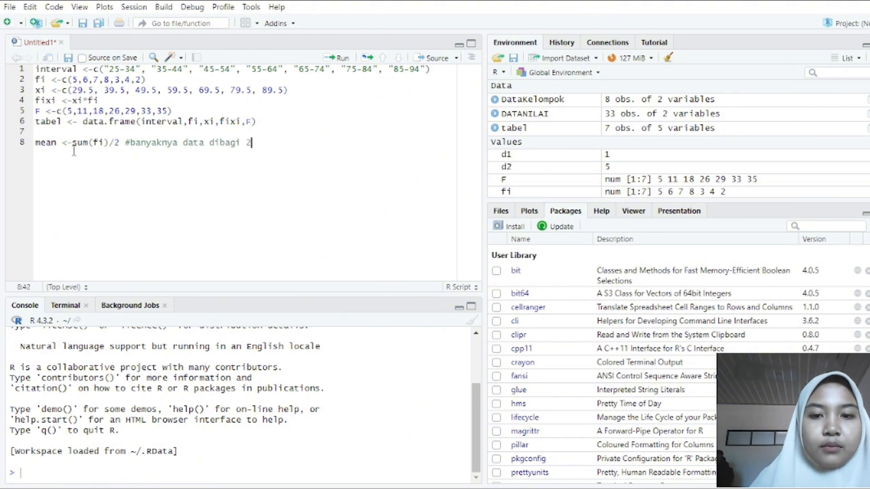
# - Define tbm on line 9 as 44.5 with the comment #tepi bawah kelas median
pyautogui.press('Return')
pyautogui.write('tbm')
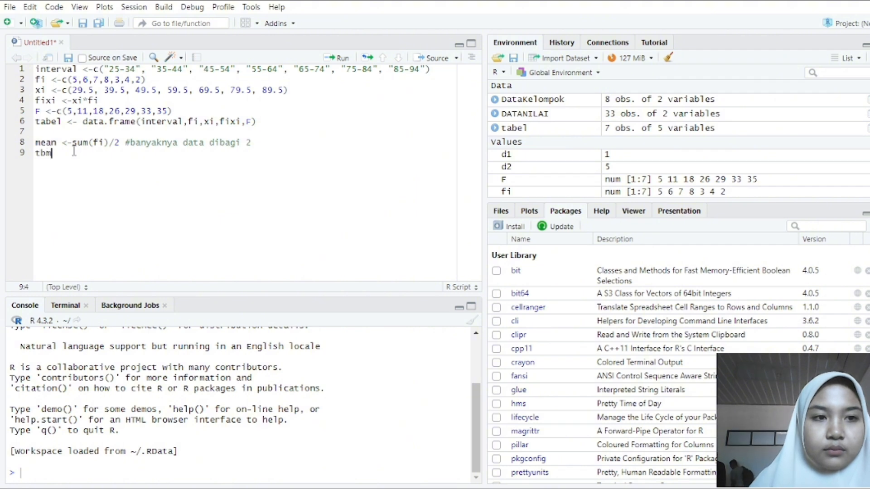
pyautogui.write(' <-')
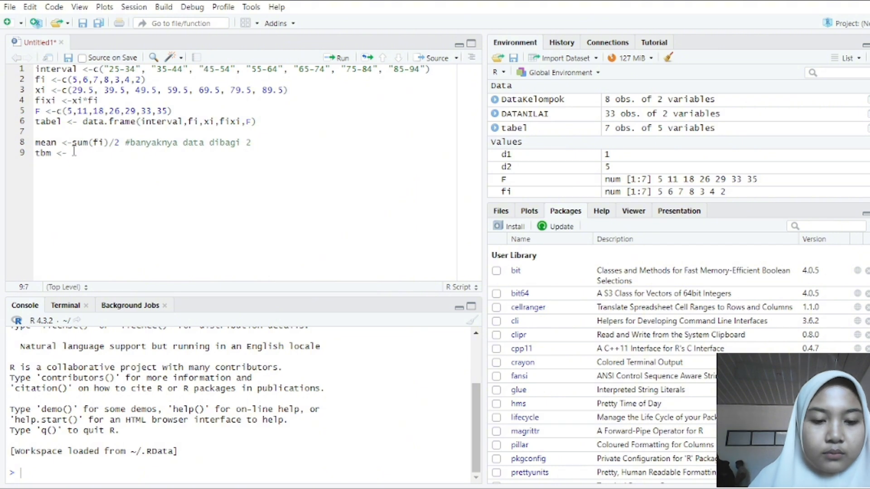
pyautogui.write('44.5')
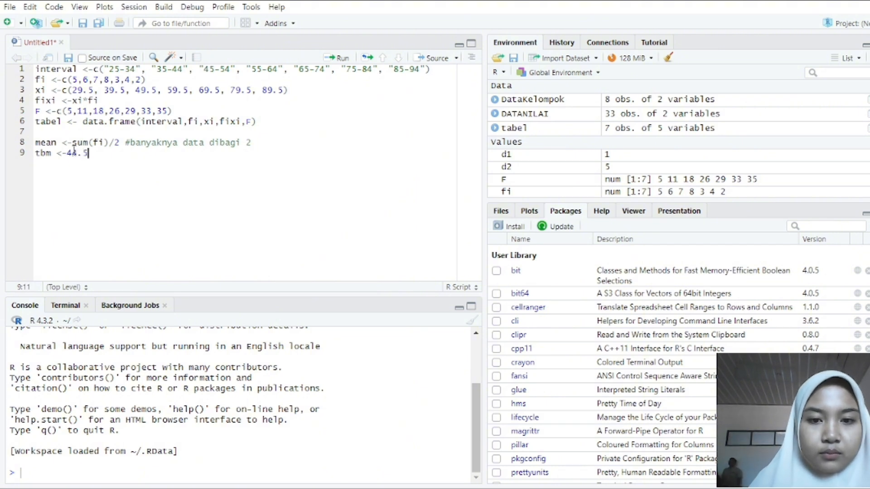
pyautogui.write(' #te')
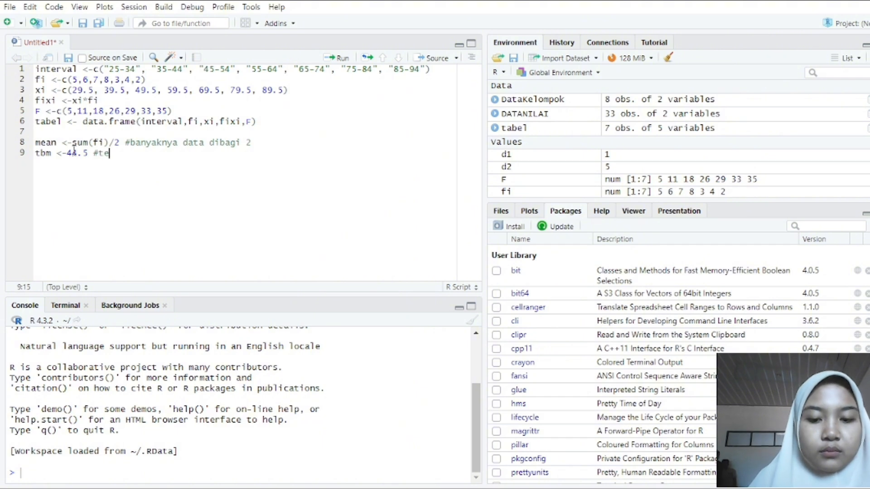
pyautogui.write('pi bawah kelas median')
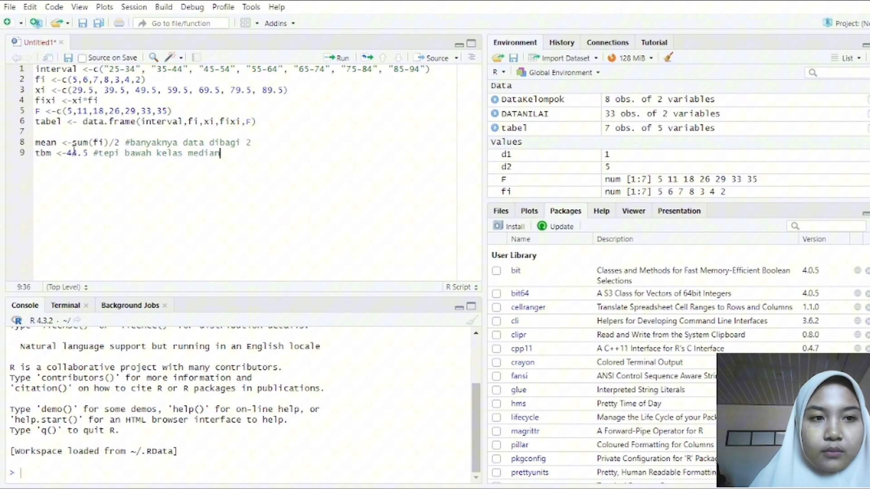
# - Define intervalnilai on line 10 with the value 10
pyautogui.press('Return')
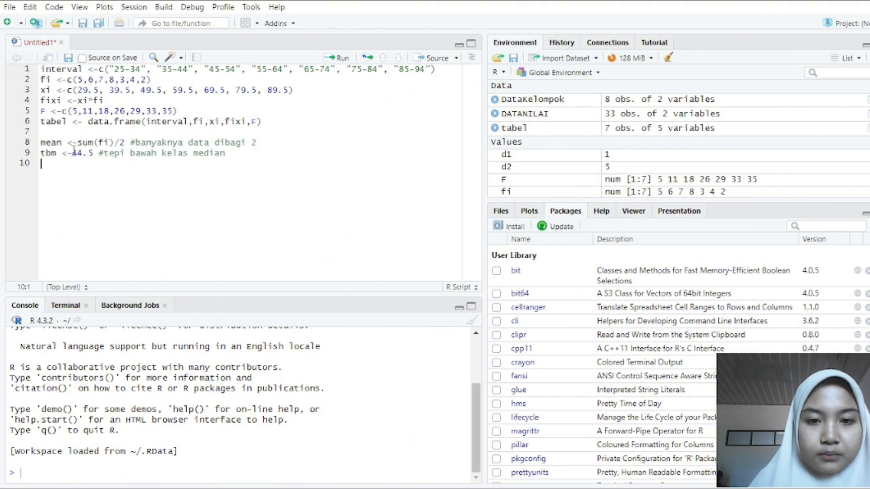
pyautogui.write('interva')
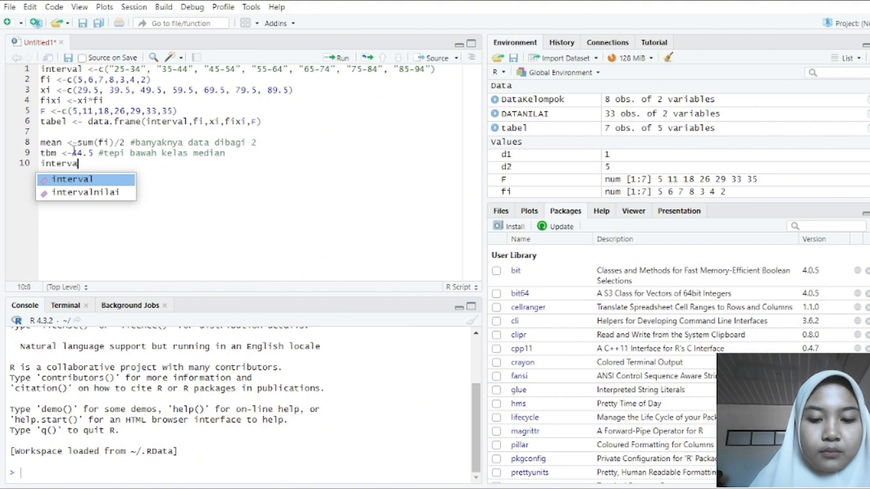
pyautogui.write('lnilai')
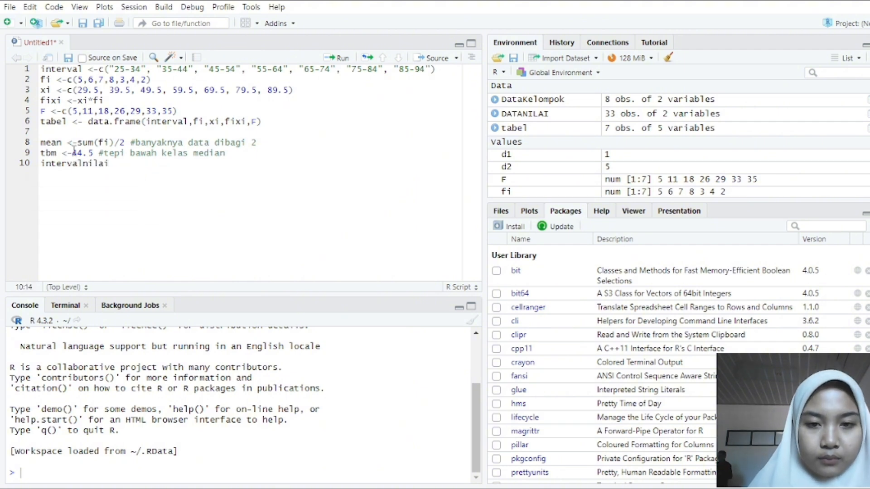
pyautogui.write(' <- 10')
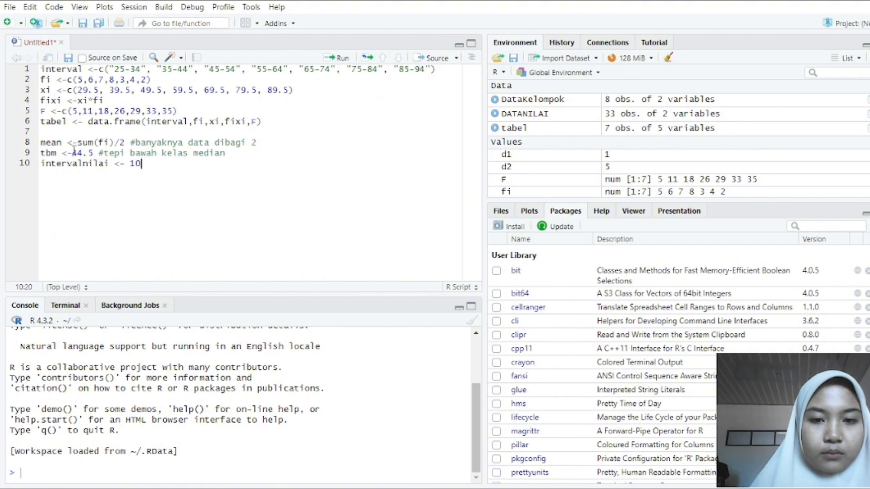
# - Define fkm on line 11 as 11 with the comment # frekuensi kumulatif kelas sebelum kelas median
pyautogui.press('Return')
pyautogui.write('fkm')
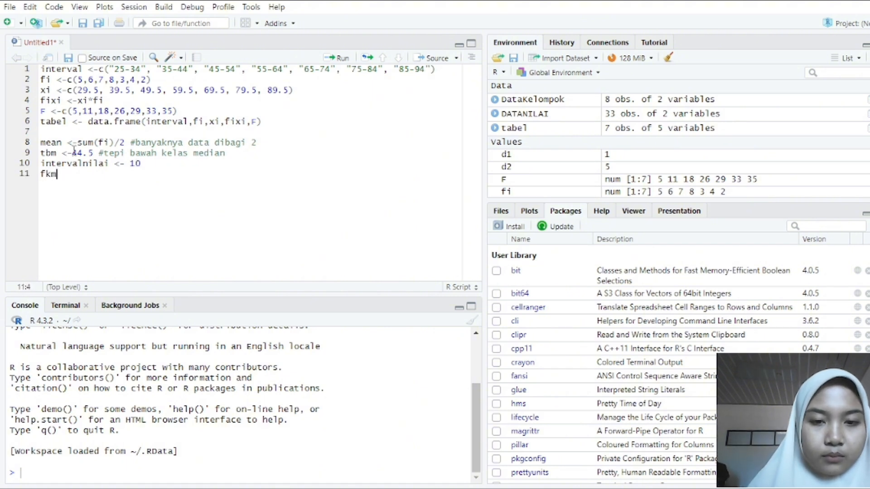
pyautogui.write(' <- ')
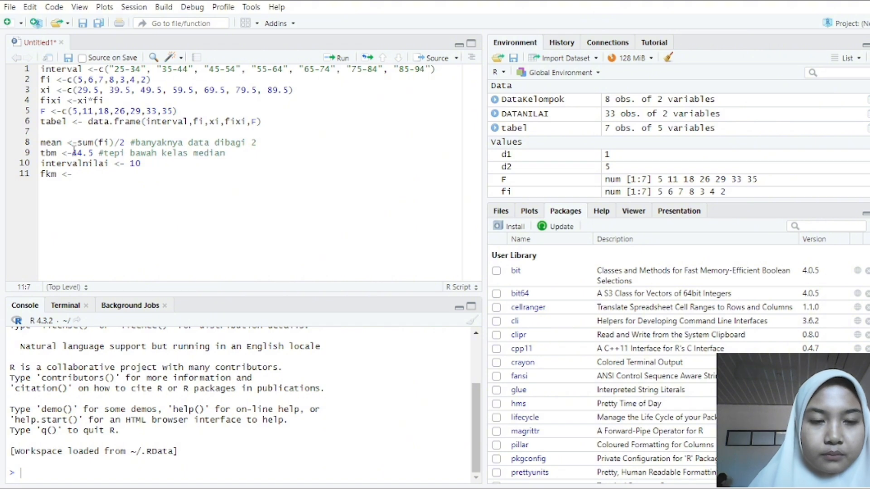
pyautogui.write('11')
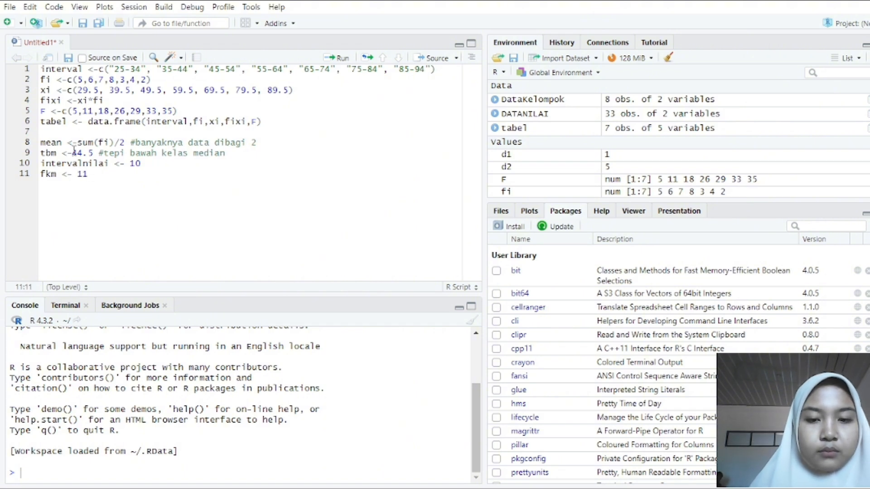
pyautogui.write(' # fre')
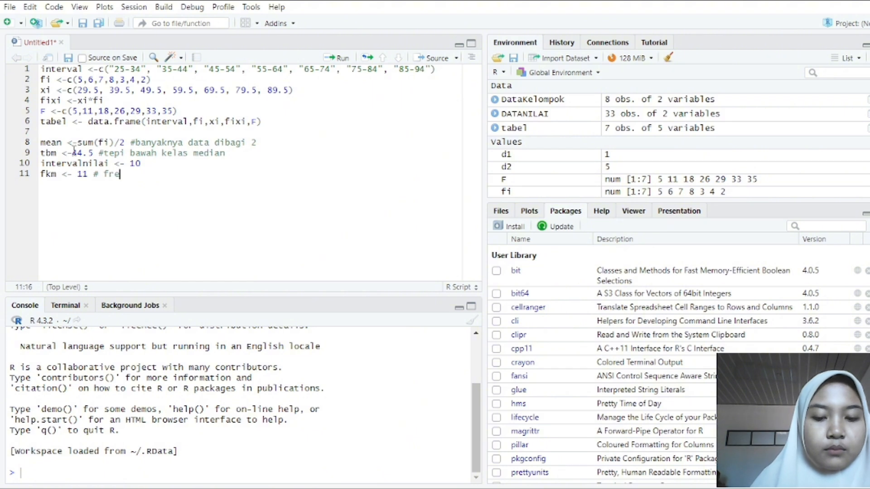
pyautogui.write('kuensi ')
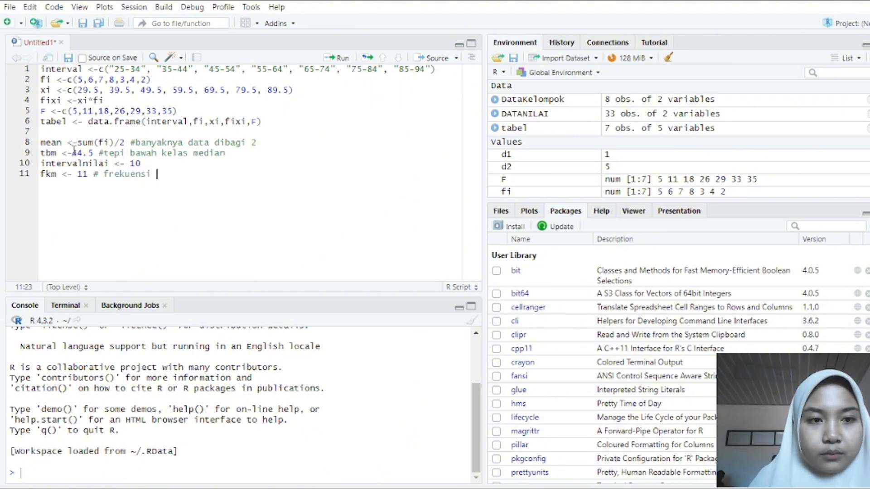
pyautogui.write('kumulatif ')
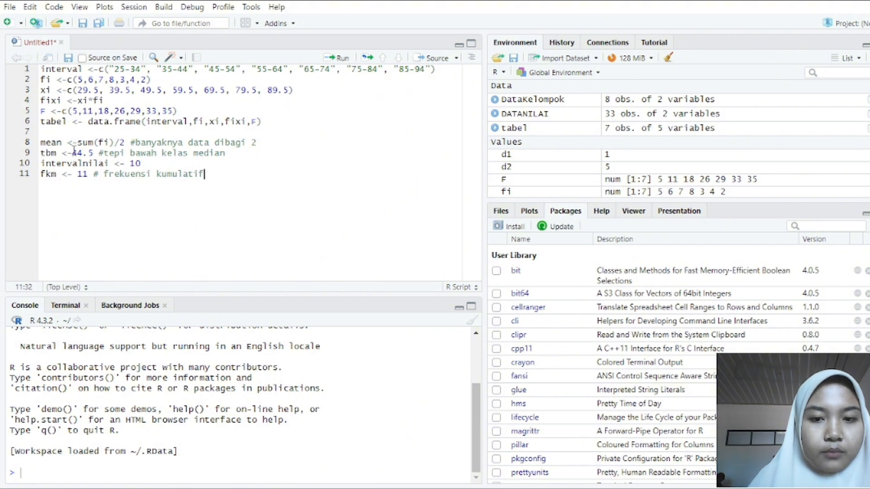
pyautogui.write('kelas se')
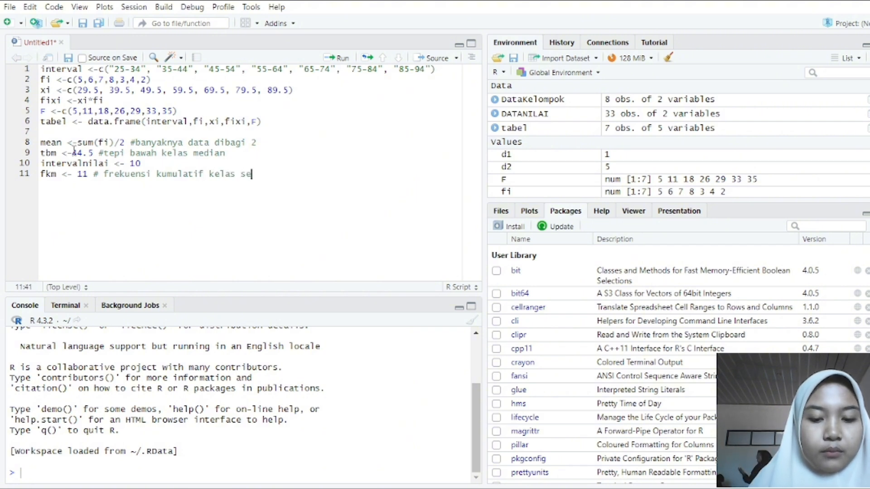
pyautogui.write('belum kela')
pyautogui.write('s median')
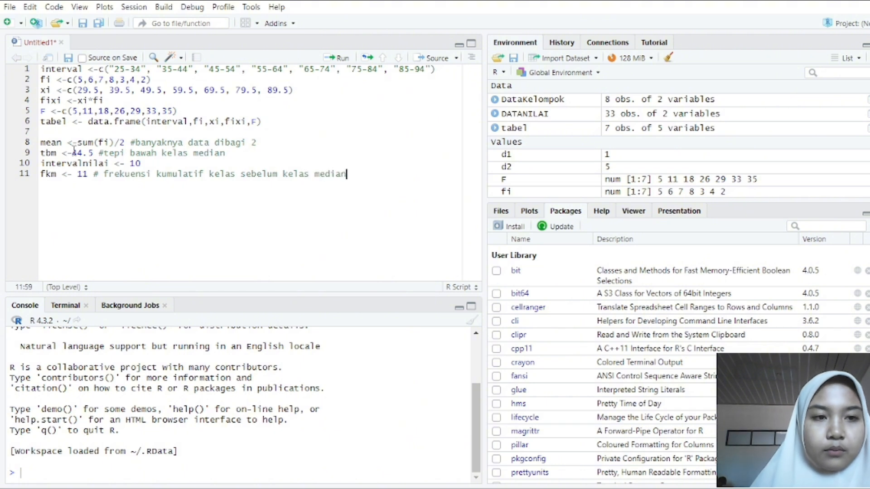
# - Define fm on line 12 with the value 7
pyautogui.press('Return')
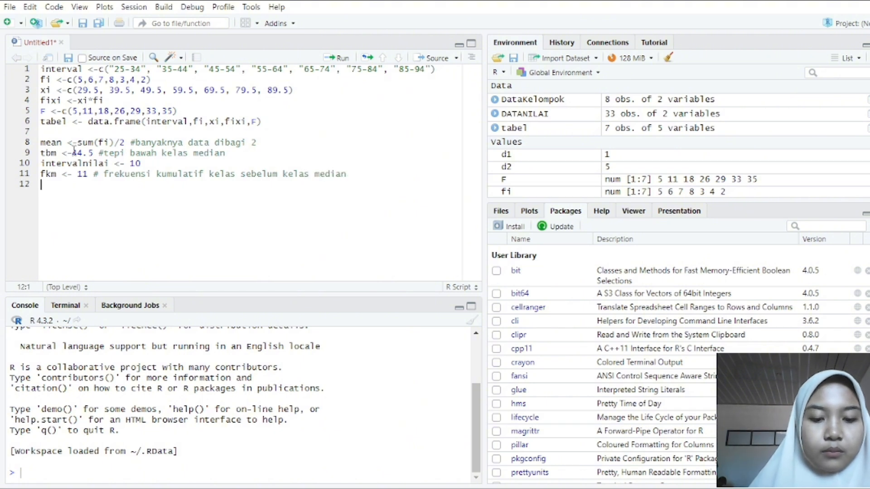
pyautogui.write('fm <')
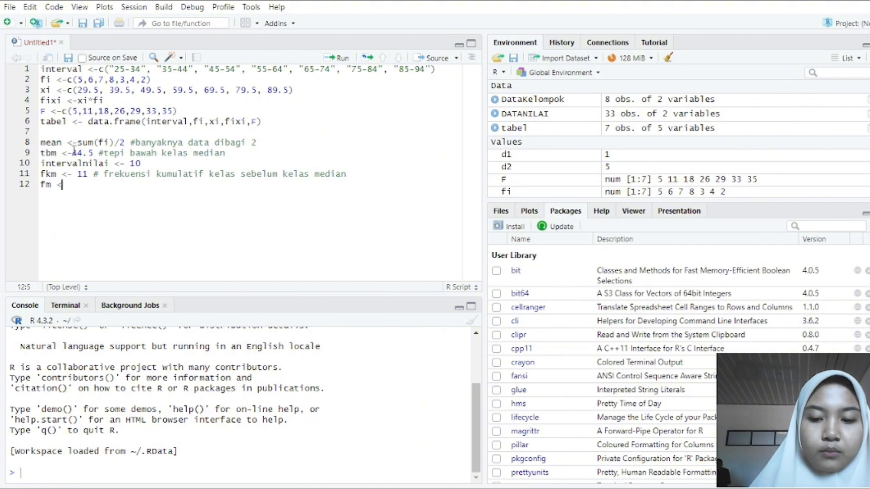
pyautogui.write('- 7')
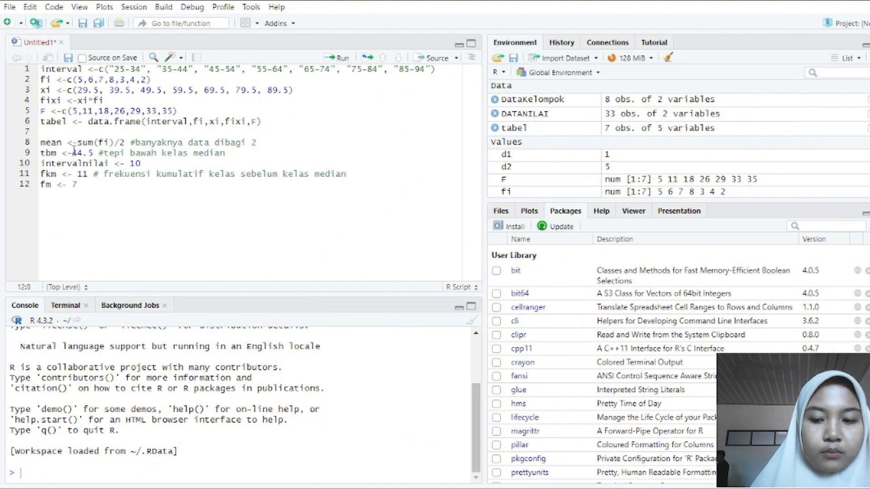
# - Leave a blank line, add the comment #Menghitung median on line 14 and define n on line 15 as sum(fi)
pyautogui.press('Return')
pyautogui.press('Return')
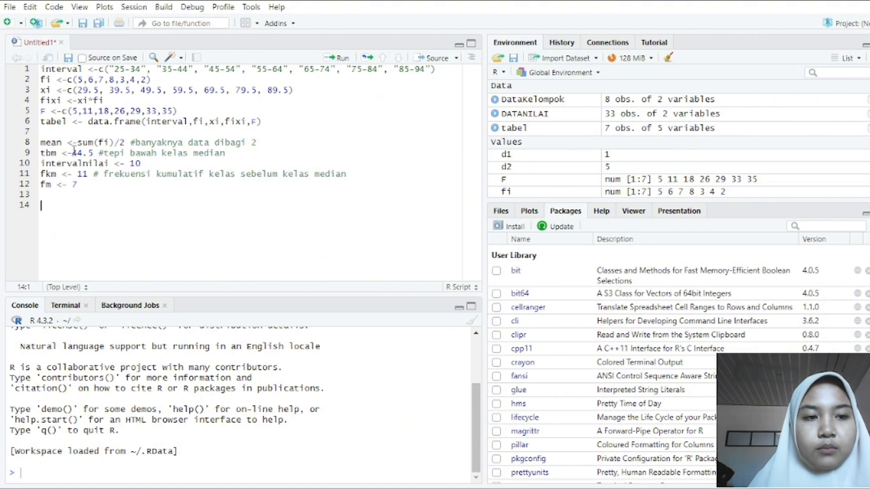
pyautogui.write('#Meng')
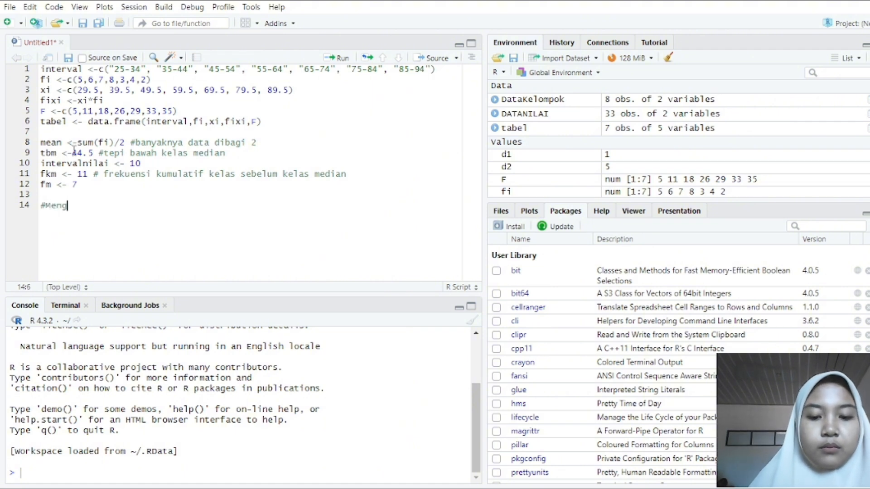
pyautogui.write('hitung median')
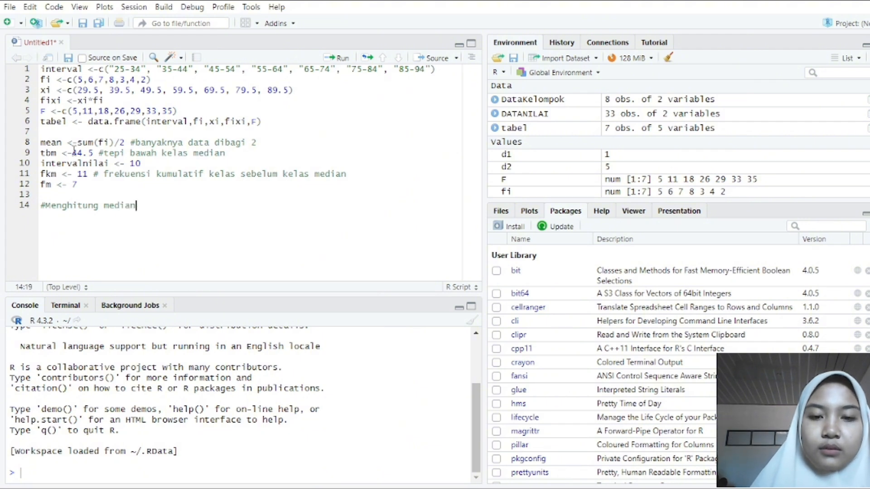
pyautogui.press('Return')
pyautogui.write('n <-')
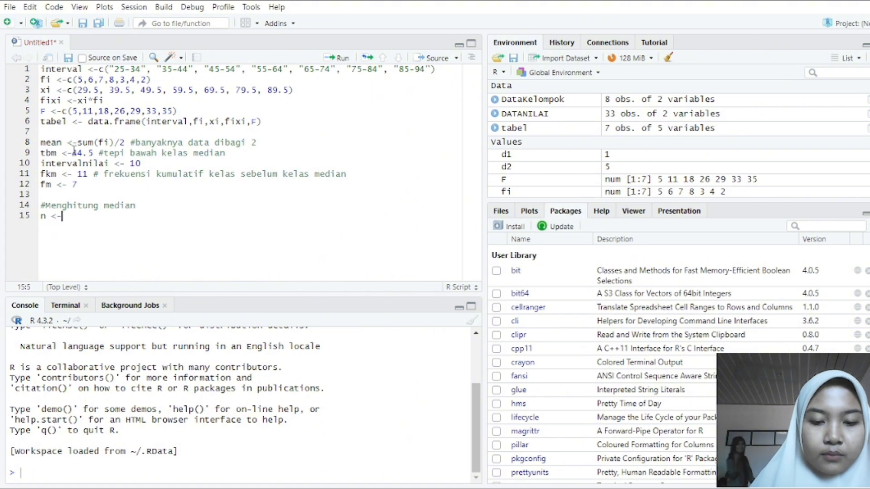
pyautogui.write(' sum(f')
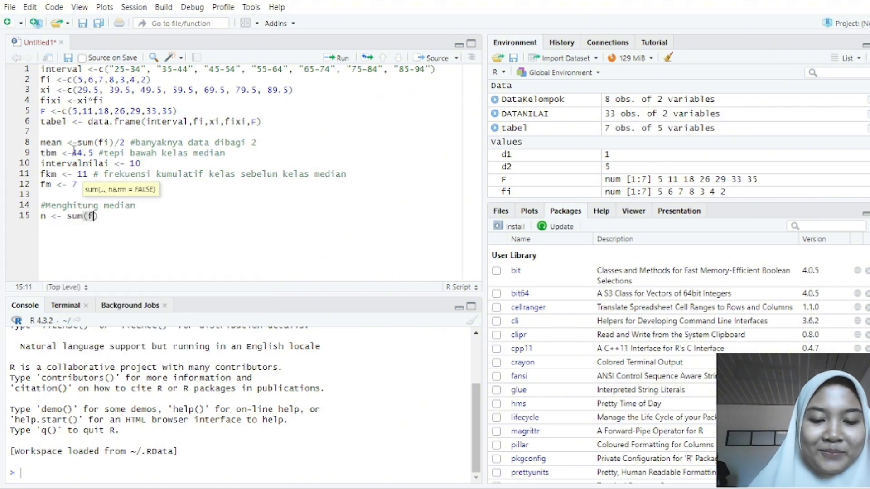
pyautogui.write('i)')
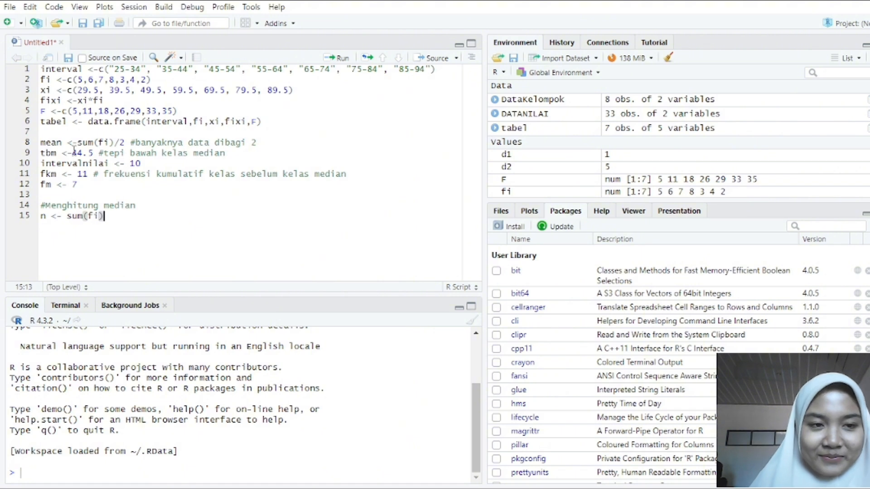
# - Define median on line 16 with the formula tbm+((n/2-fkm)/fm)*intervalnilai
pyautogui.press('Return')
pyautogui.write('median ')
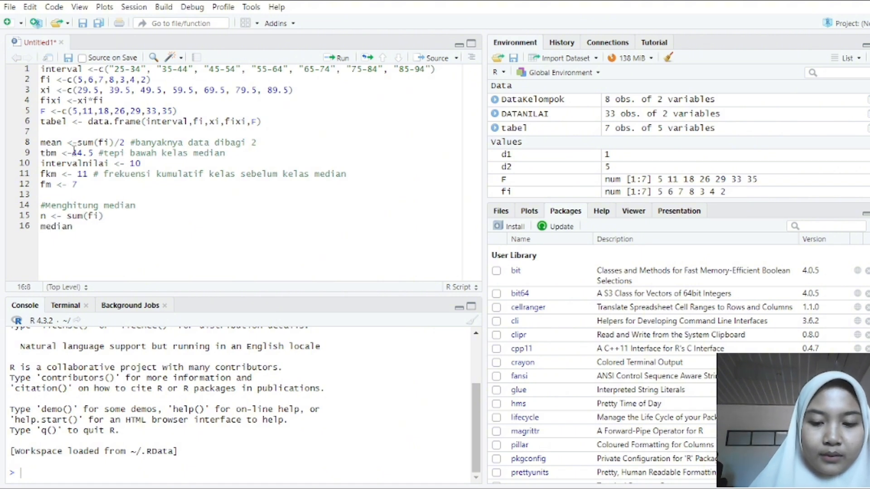
pyautogui.write('<- tbm')
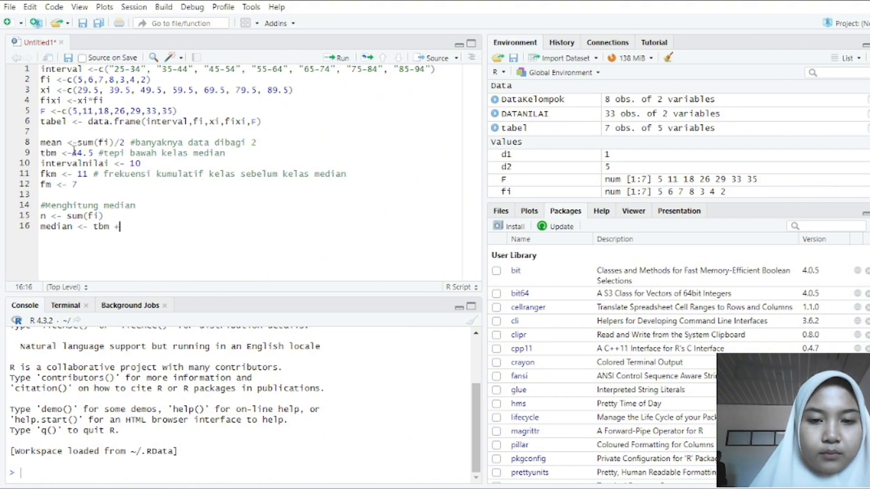
pyautogui.press('BackSpace')
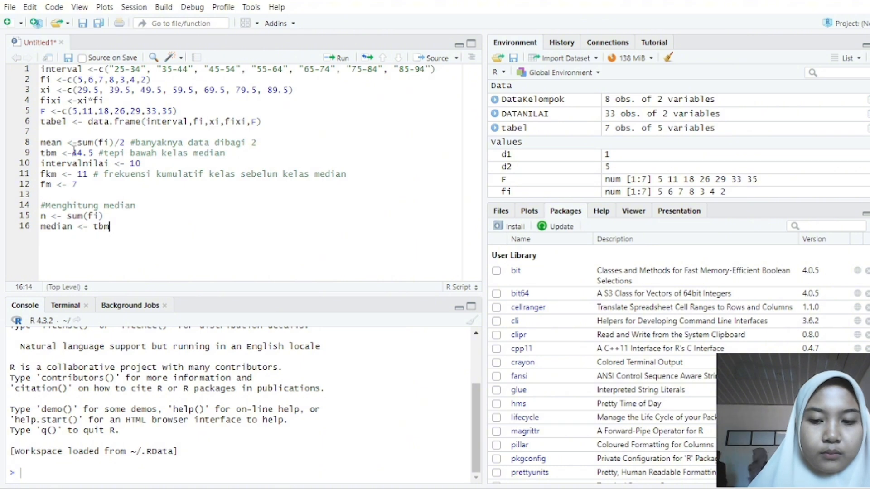
pyautogui.write('+((')
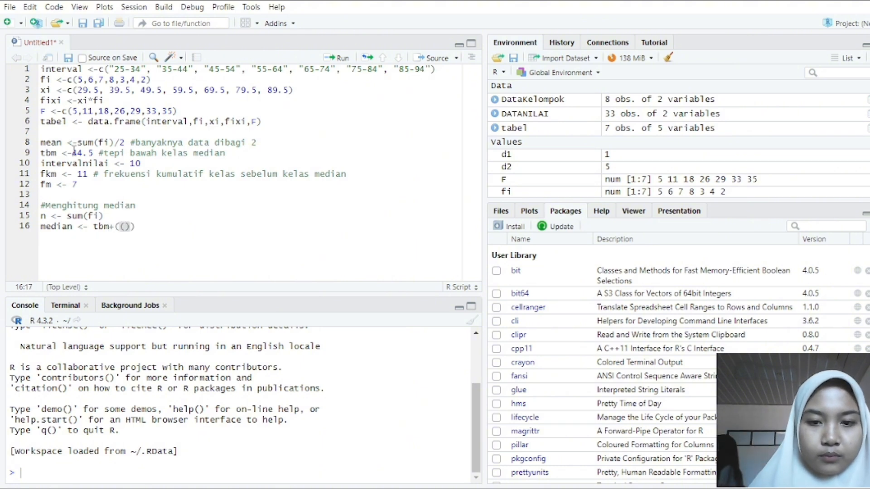
pyautogui.write('n/2)')
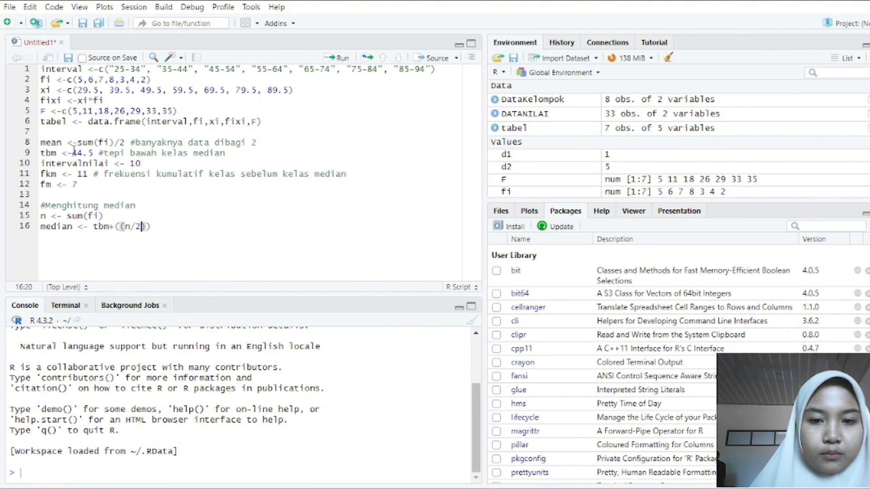
pyautogui.press('Left')
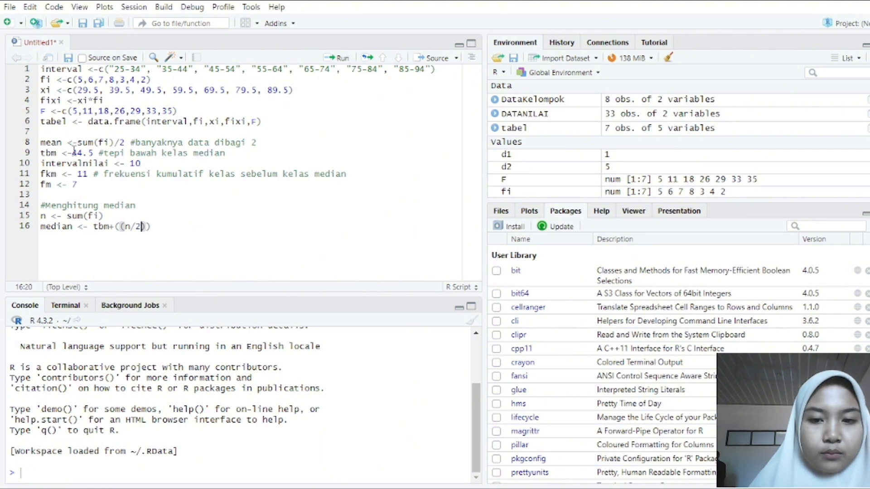
pyautogui.write('-fkm)')
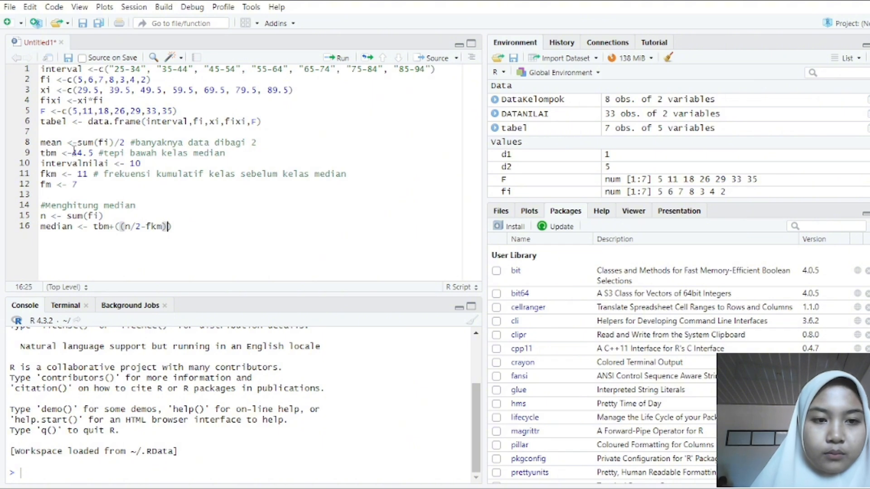
pyautogui.write('/fm)')
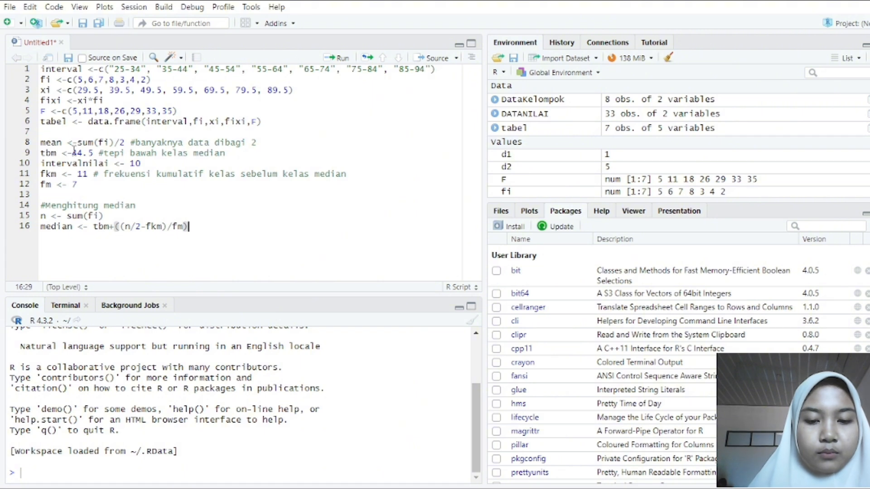
pyautogui.write('*inter')
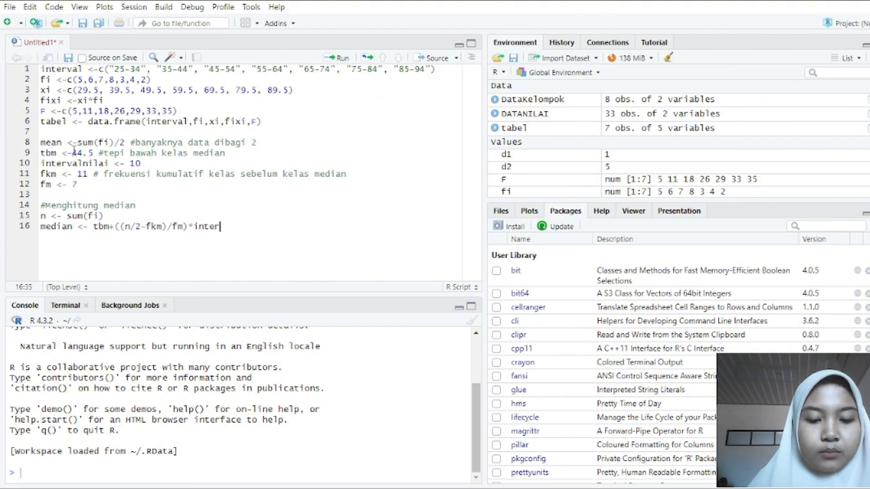
pyautogui.write('valnilai')
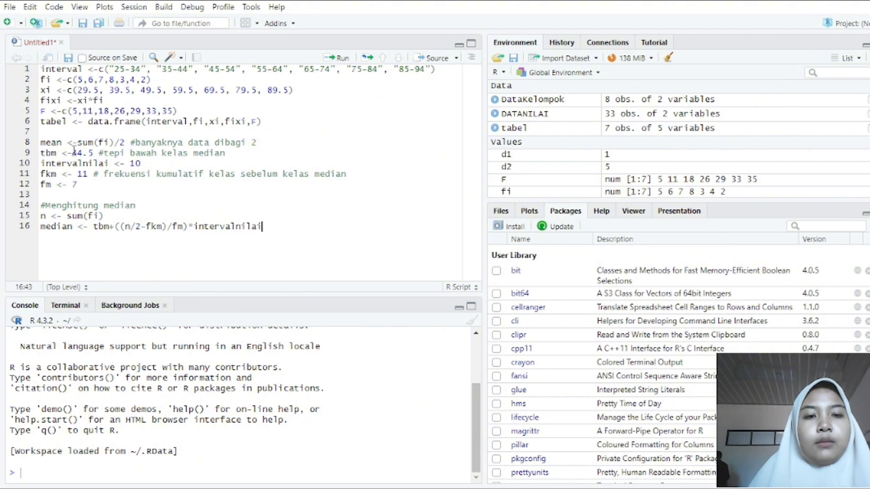
# - Add median on line 17 to print its value and run all 17 lines of the script
pyautogui.press('Return')
pyautogui.write('median')
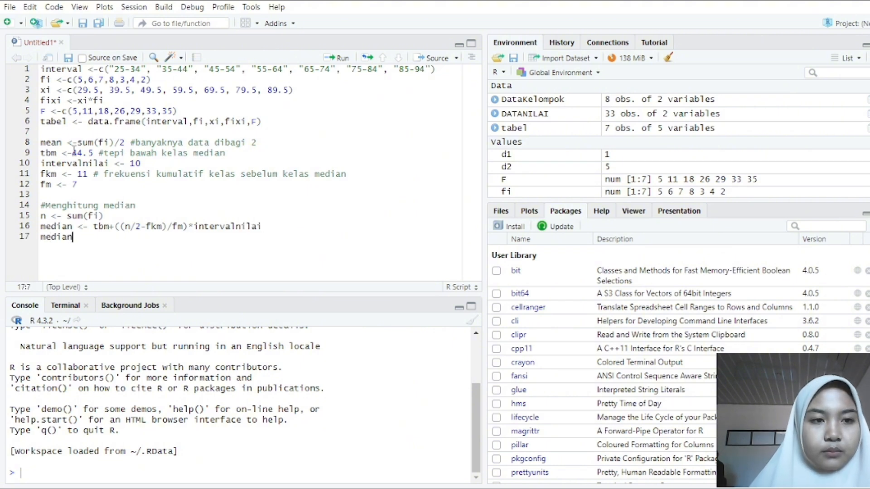
pyautogui.press('Escape')
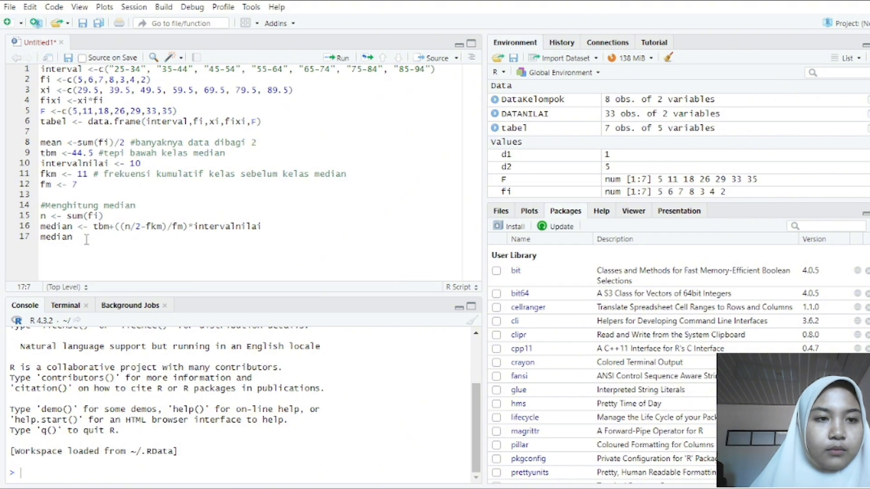
pyautogui.moveTo(43, 69); pyautogui.dragTo(73, 236)
pyautogui.click(343, 59)
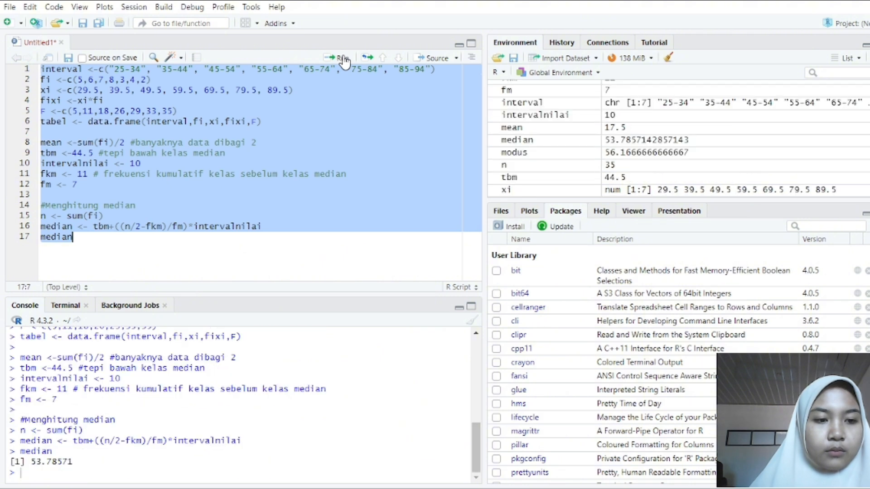
# - Leave a blank line after the median code and add the comment #Menghitung modus on line 19
pyautogui.click(100, 247)
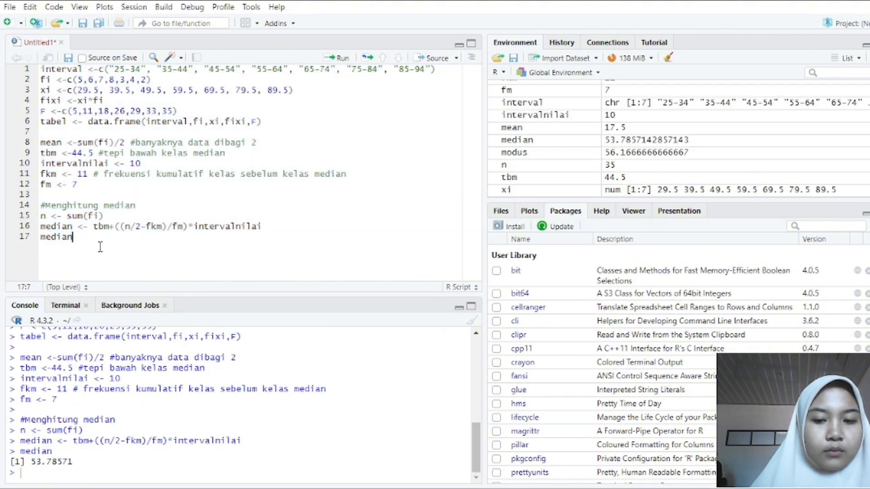
pyautogui.press('Return')
pyautogui.press('Return')
pyautogui.write('#')
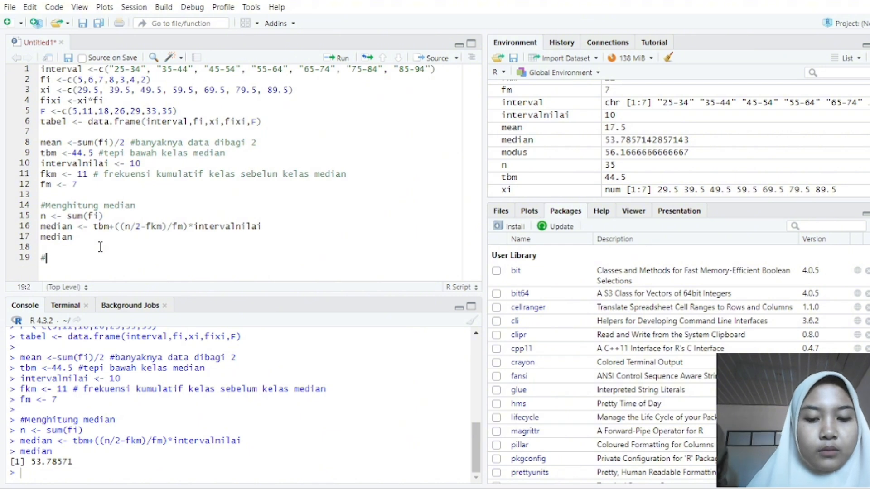
pyautogui.write('Menghitung')
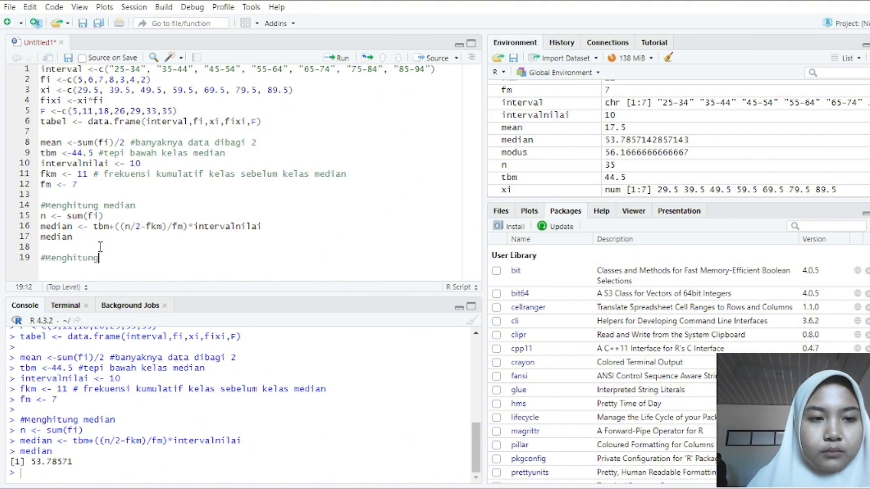
pyautogui.write(' modus')
# - Define tbm on line 20 as 54.5 with the trailing comment #tepi atas kelas median
pyautogui.press('Return')
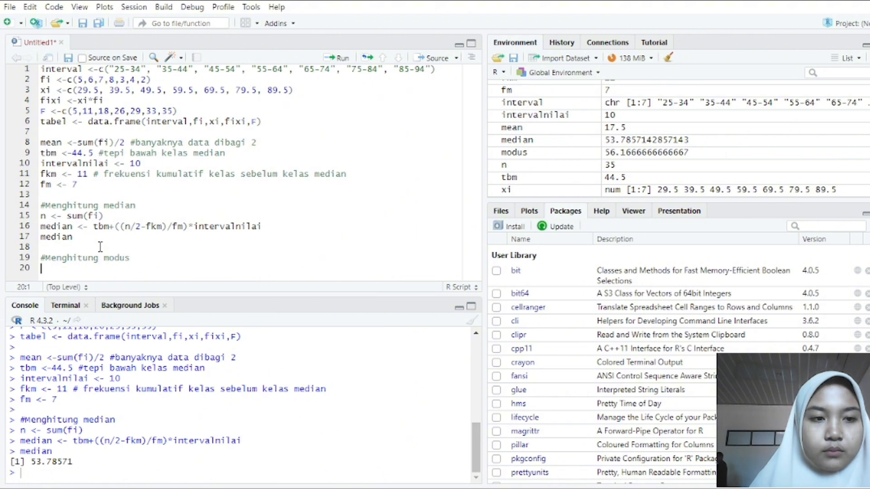
pyautogui.write('tbm')
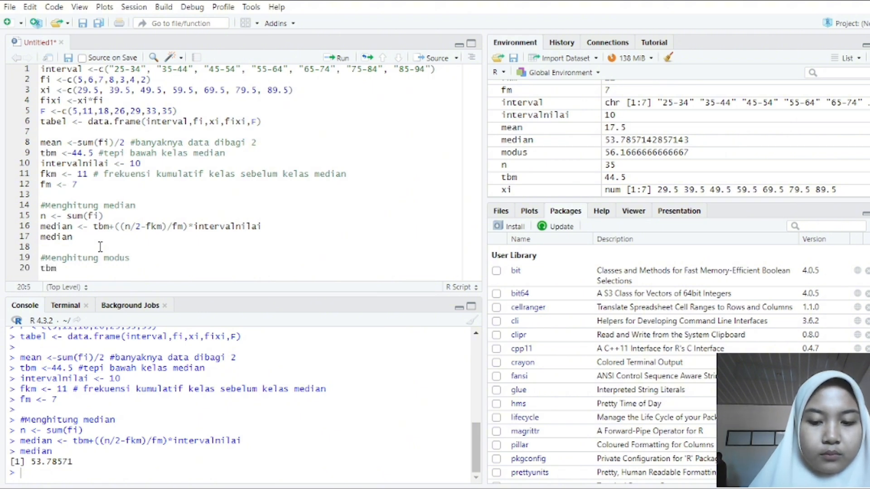
pyautogui.write(' <-54.5')
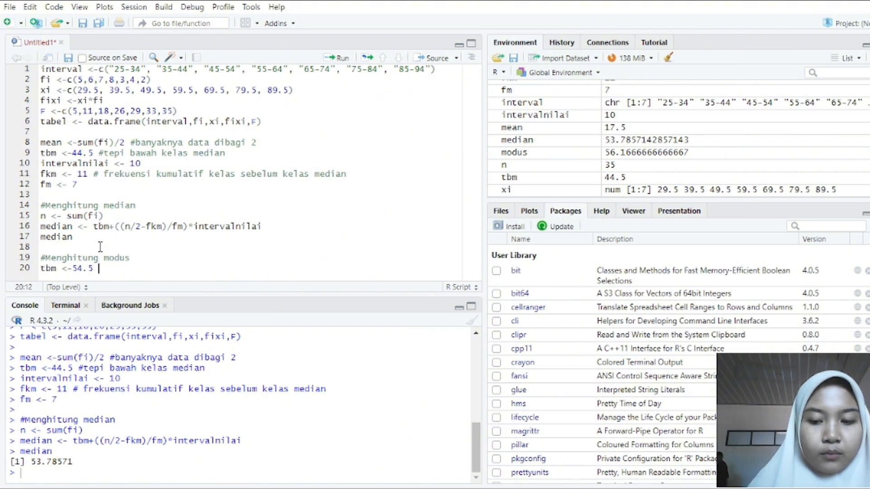
pyautogui.write(' #tepi ')
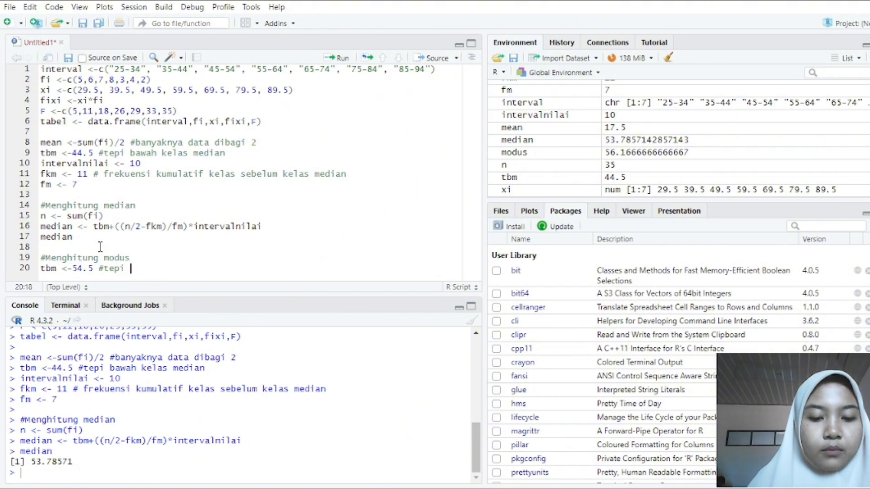
pyautogui.write('atas kelas ')
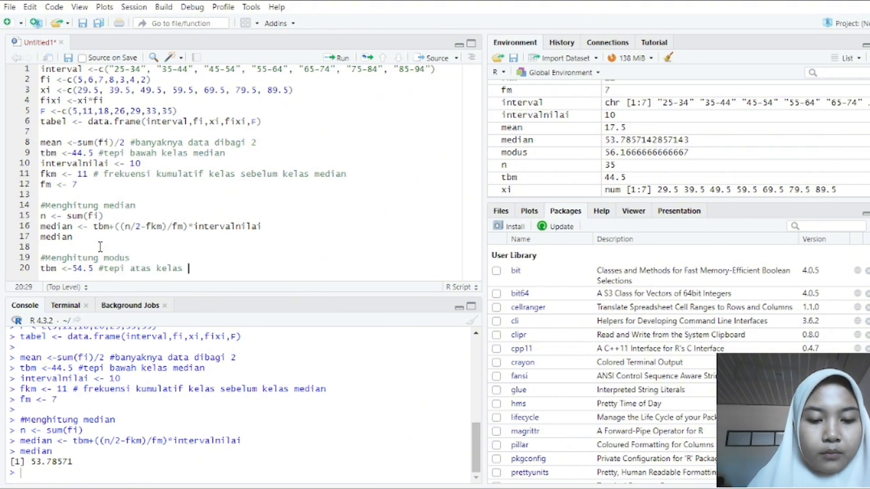
pyautogui.write('median')
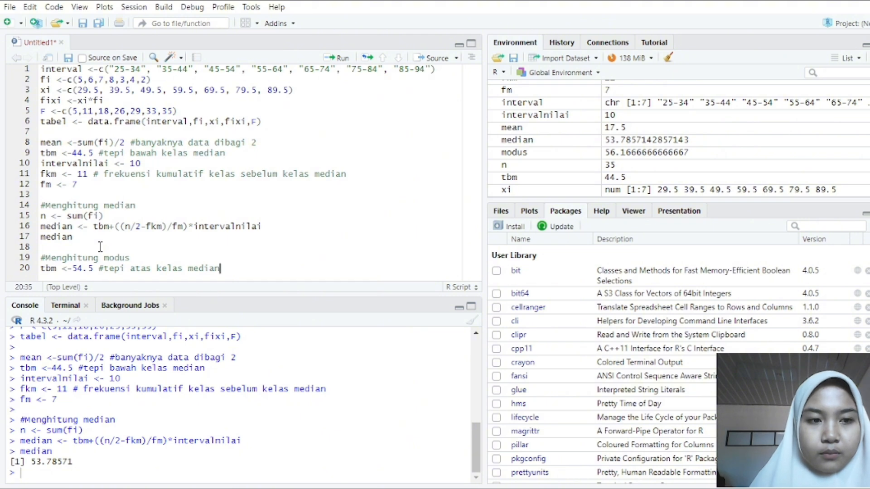
# - Define d1 on line 21 as 8-7 and d2 on line 22 as 8-3
pyautogui.press('Return')
pyautogui.write('d1')
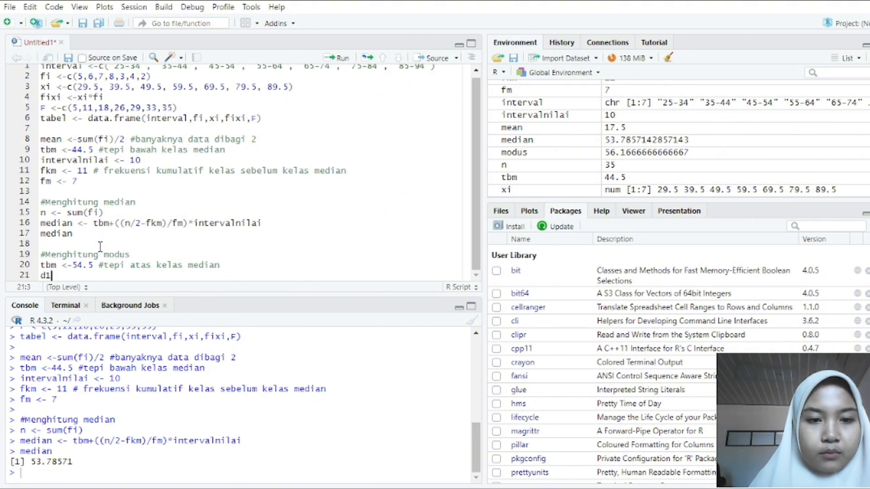
pyautogui.write(' <-')
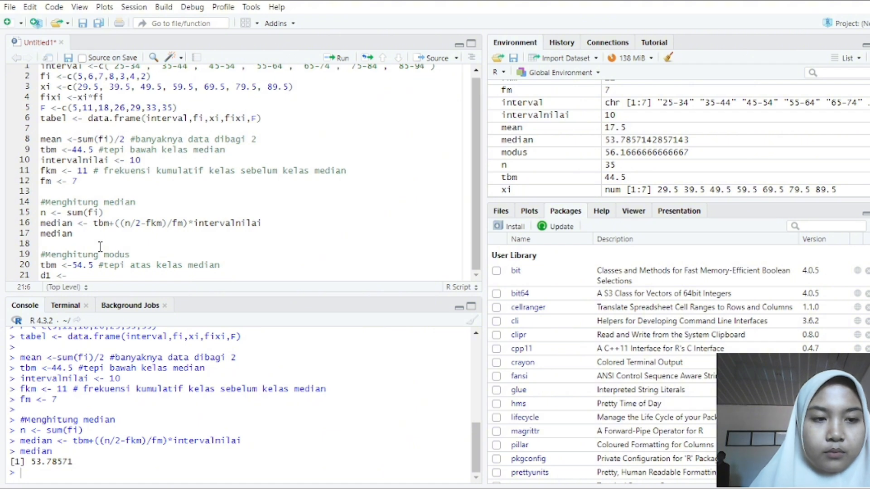
pyautogui.write(' 8')
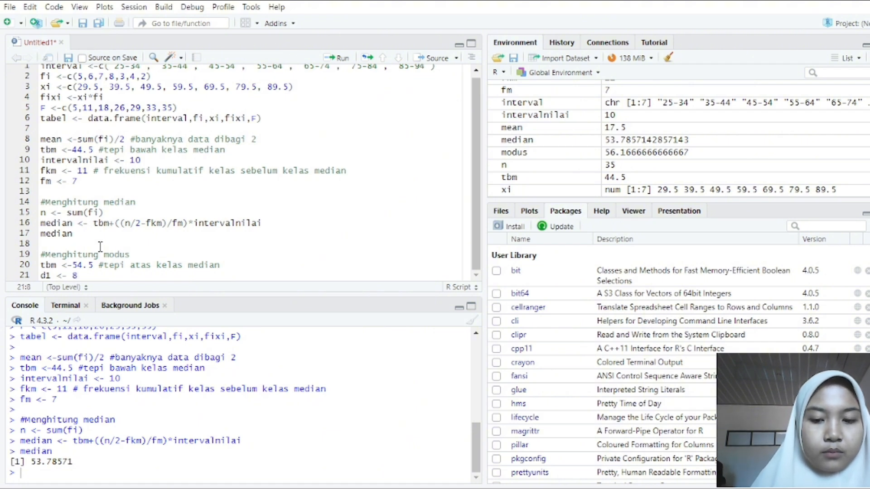
pyautogui.write('-7')
pyautogui.press('Return')
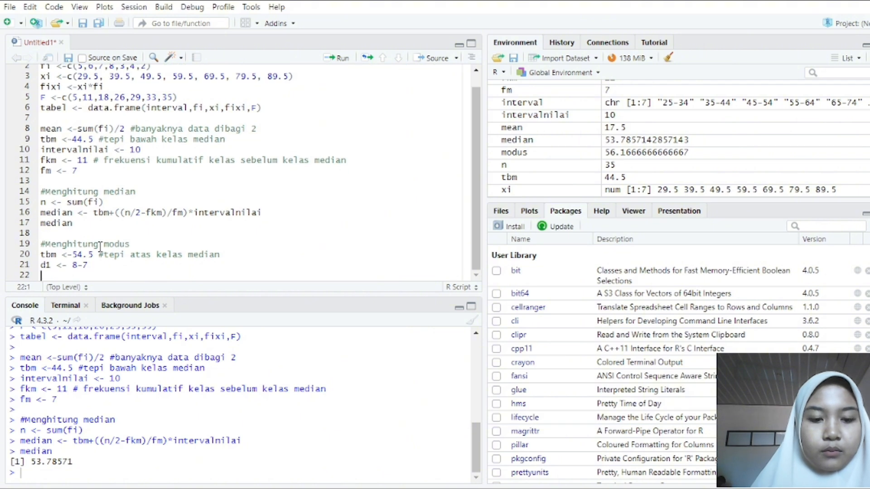
pyautogui.write('d2')
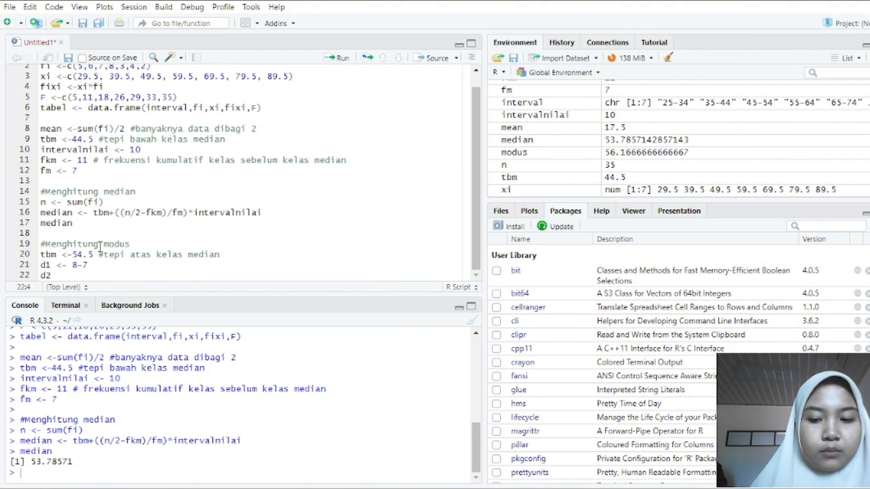
pyautogui.write(' <- 8')
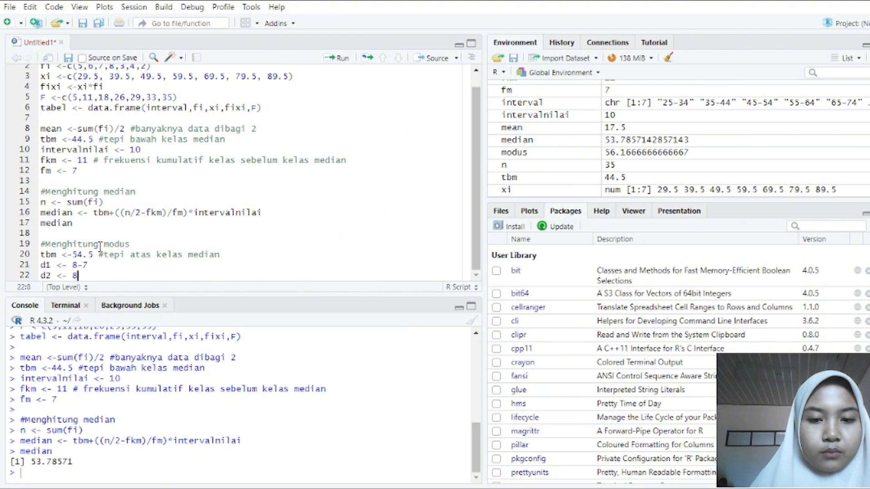
pyautogui.write('-3')
pyautogui.press('Return')
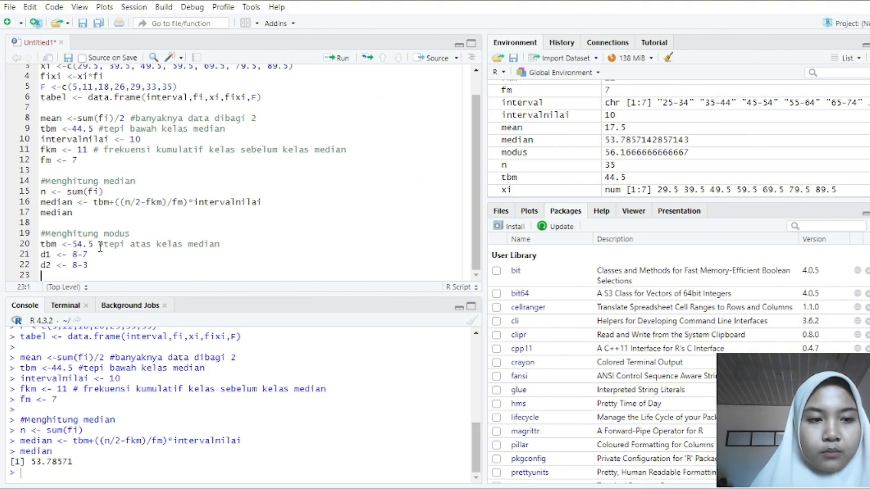
# - Define modus on line 23 with the formula tbm+intervalnilai*(d1/d1+d2)
pyautogui.write('modus ')
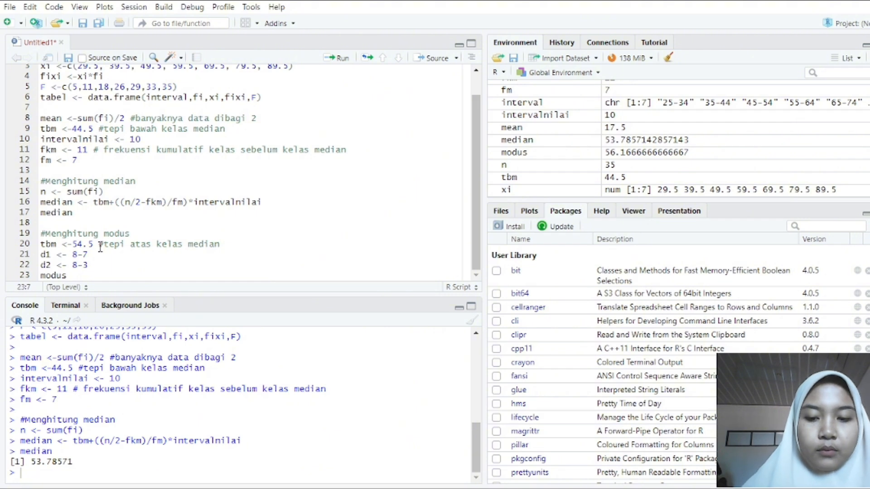
pyautogui.write('<-')
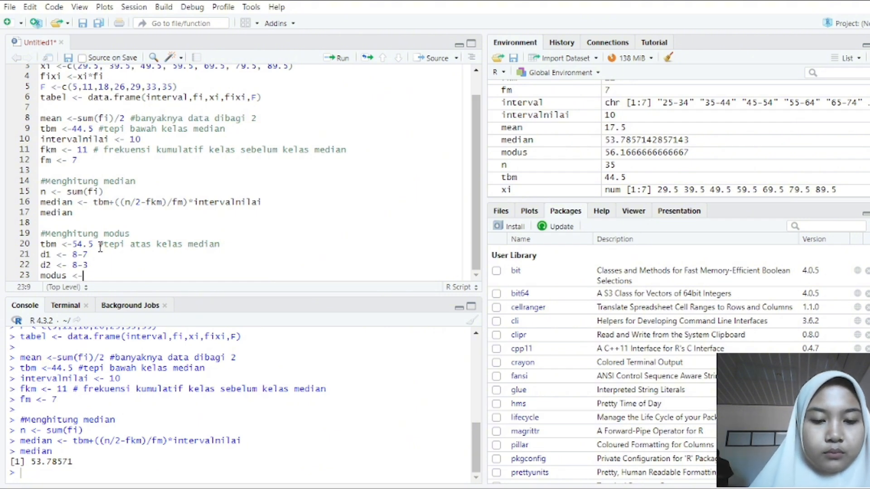
pyautogui.write(' tbm')
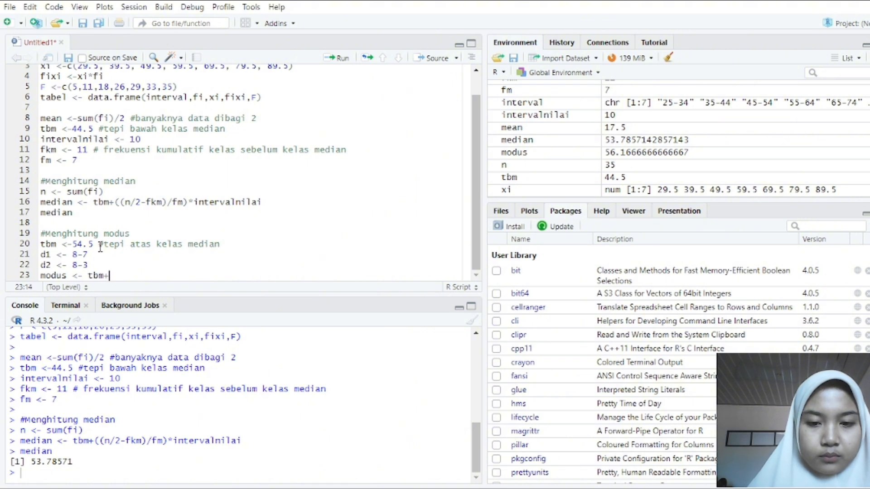
pyautogui.write('+interval')
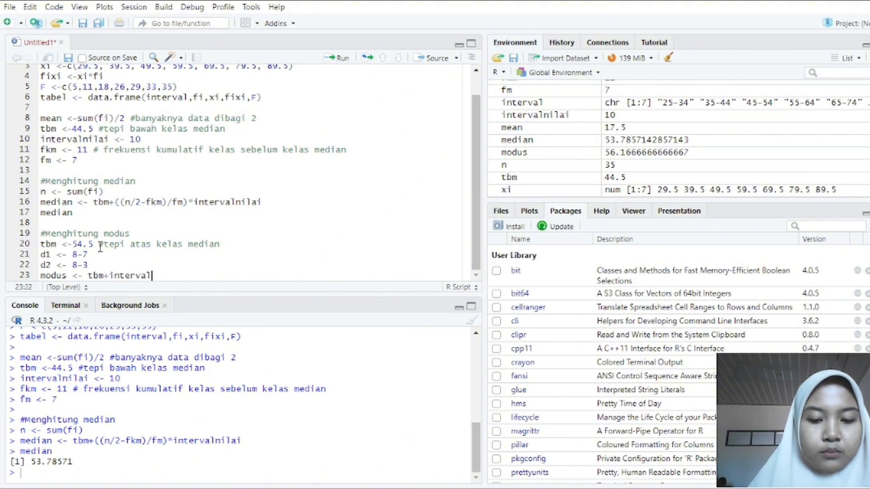
pyautogui.write('nilai')
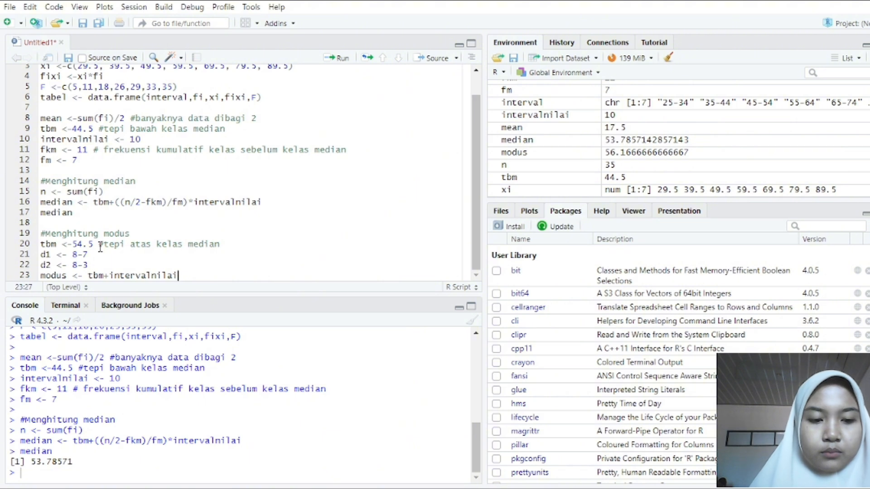
pyautogui.write('*')
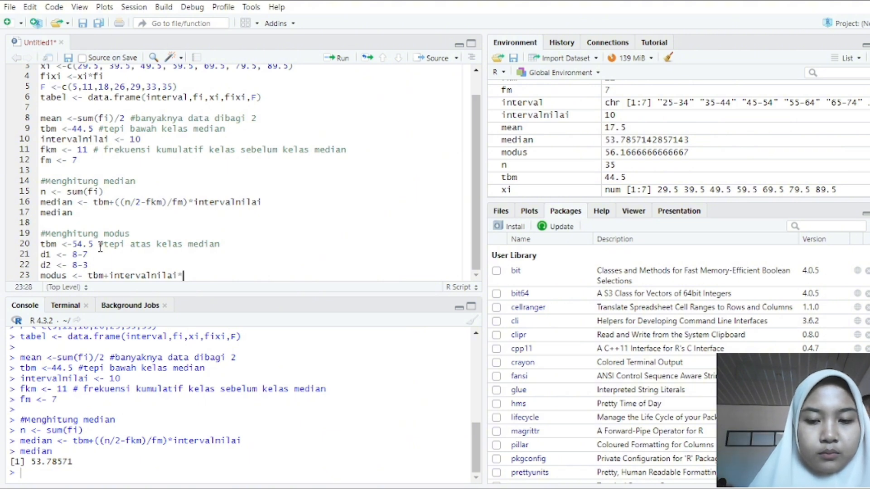
pyautogui.write('(d')
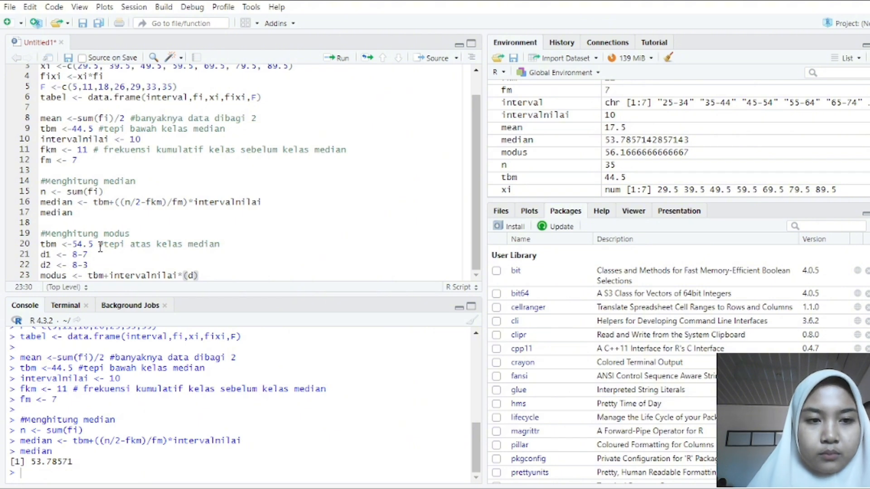
pyautogui.write('1/')
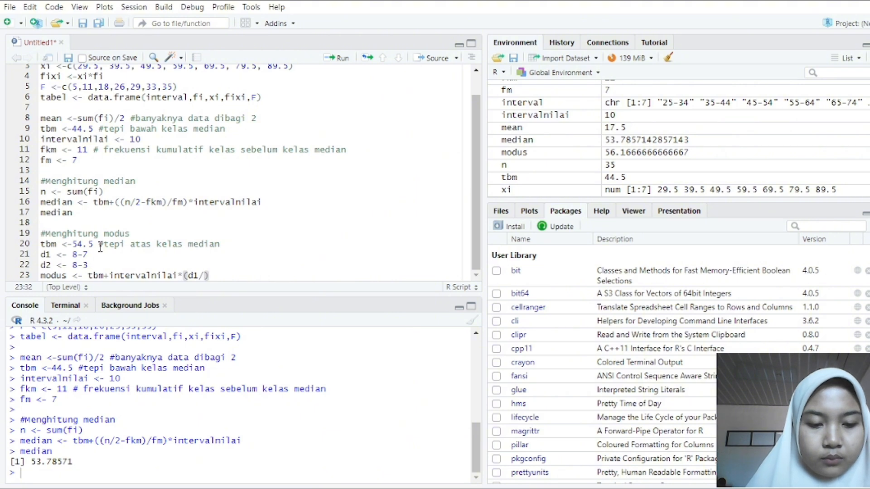
pyautogui.write('d1')
pyautogui.write('+d2')
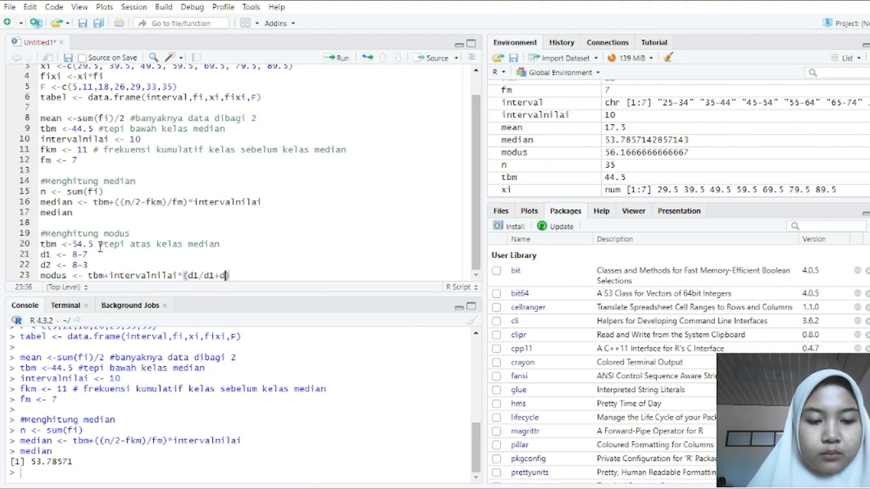
# - Try to enclose d1+d2 in its own parentheses within the modus formula
pyautogui.press('Left')
pyautogui.press('Left')
pyautogui.press('Left')
pyautogui.press('Left')
pyautogui.press('Left')
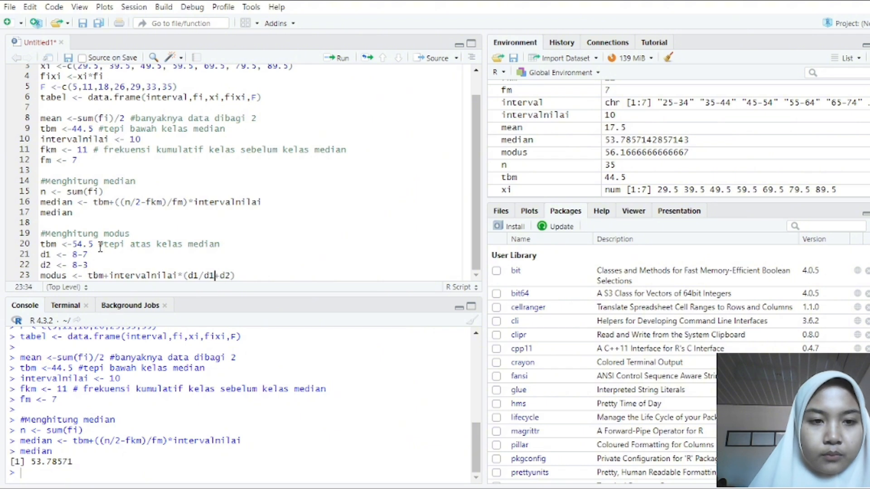
pyautogui.write('(')
pyautogui.press('Right')
pyautogui.press('Right')
pyautogui.press('Right')
pyautogui.press('Right')
pyautogui.press('Right')
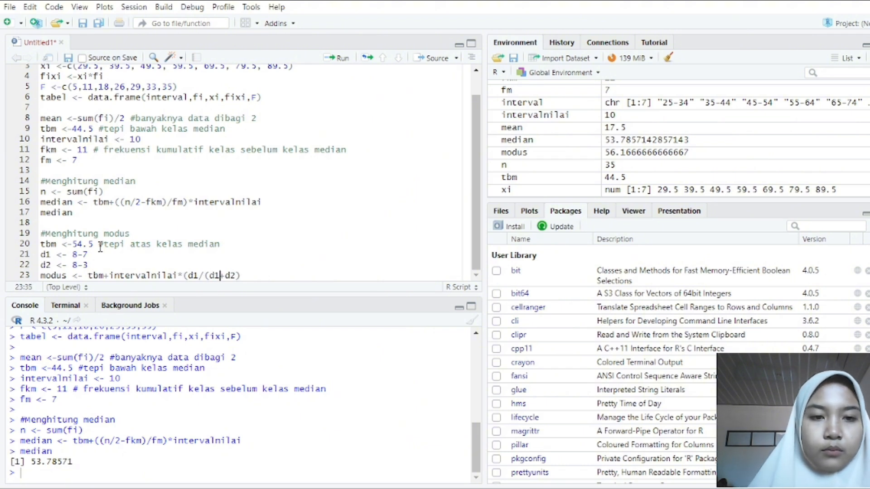
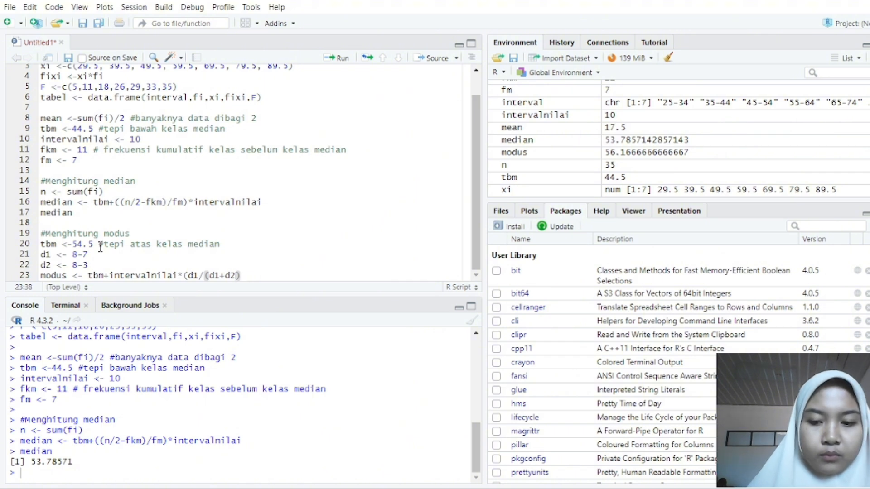
pyautogui.press('Right')
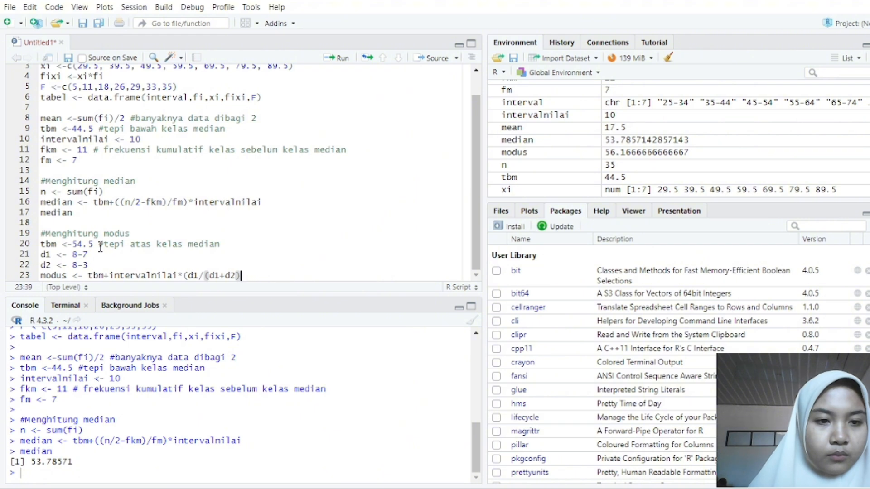
# - Rewrite the denominator after d1/ so the modus formula on line 23 reads tbm+intervalnilai*(d1/(d1+d2))
pyautogui.press('BackSpace')
pyautogui.press('BackSpace')
pyautogui.press('BackSpace')
pyautogui.press('BackSpace')
pyautogui.press('BackSpace')
pyautogui.press('BackSpace')
pyautogui.press('BackSpace')
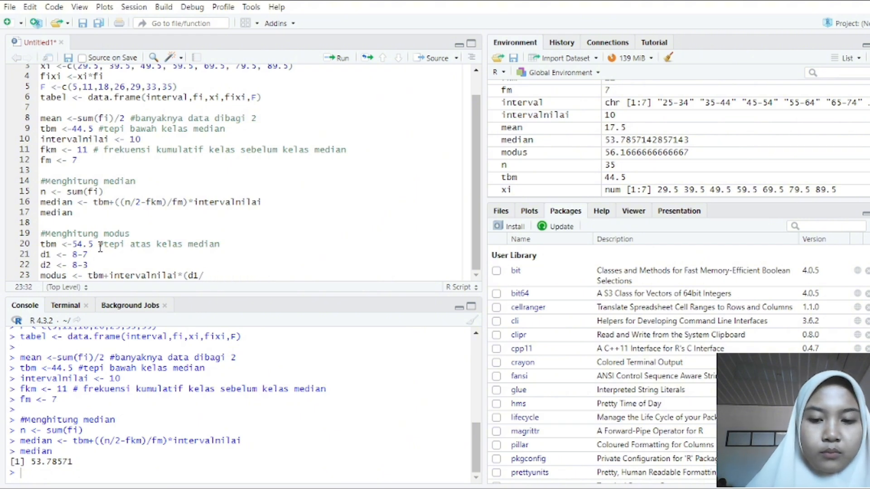
pyautogui.write('(d')
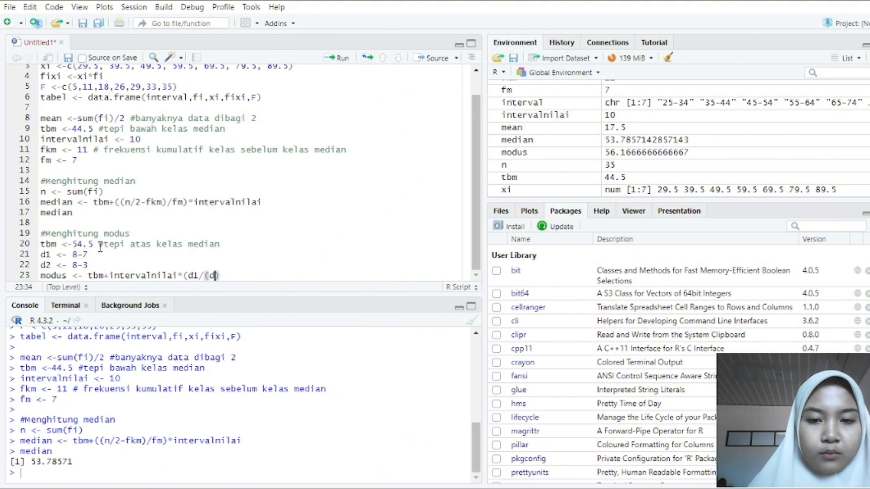
pyautogui.write('1+d2')
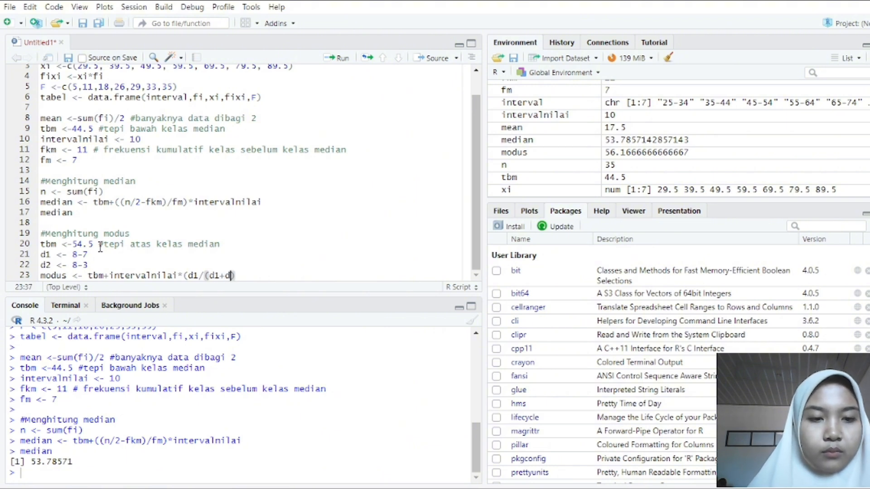
pyautogui.write(')')
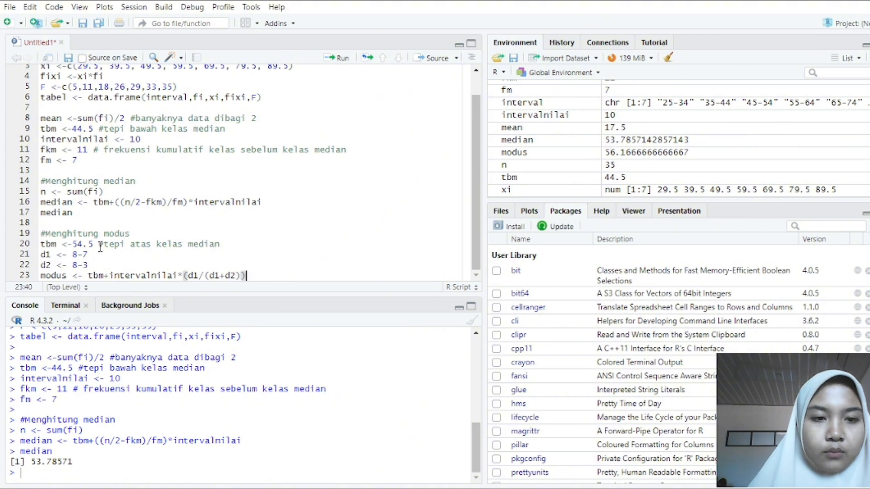
# - Add modus on line 24 to print its value and run only the modus code on lines 19 to 24
pyautogui.press('Return')
pyautogui.write('modues')
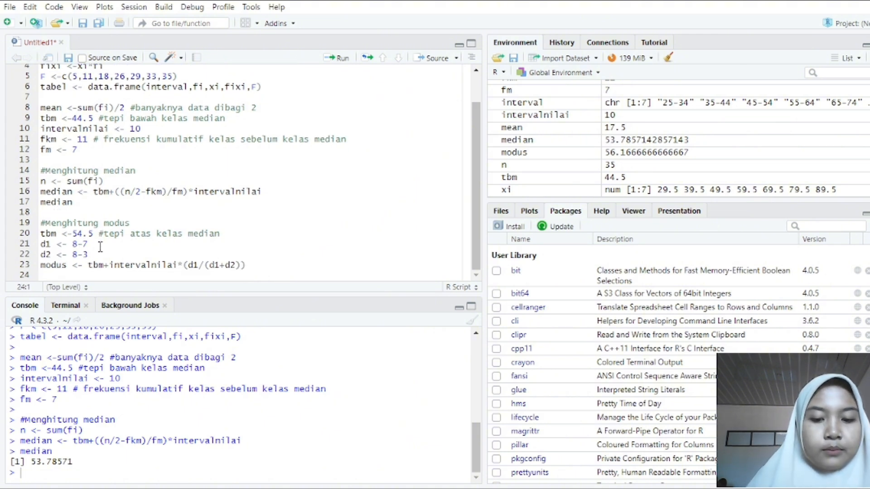
pyautogui.press('BackSpace')
pyautogui.press('BackSpace')
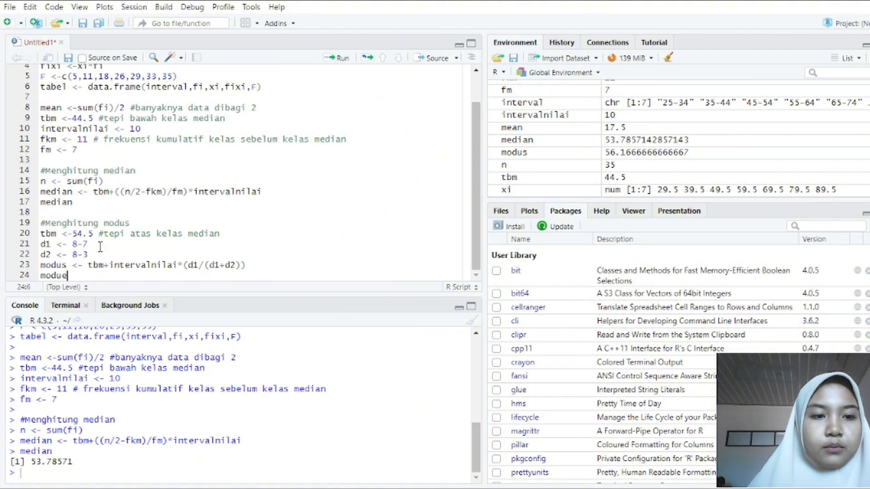
pyautogui.write('s')
pyautogui.press('Escape')
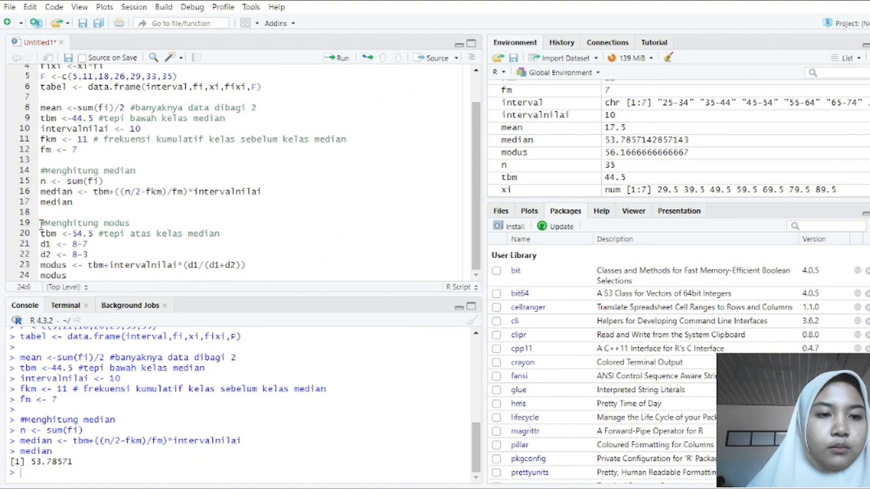
pyautogui.moveTo(42, 222); pyautogui.dragTo(68, 275)
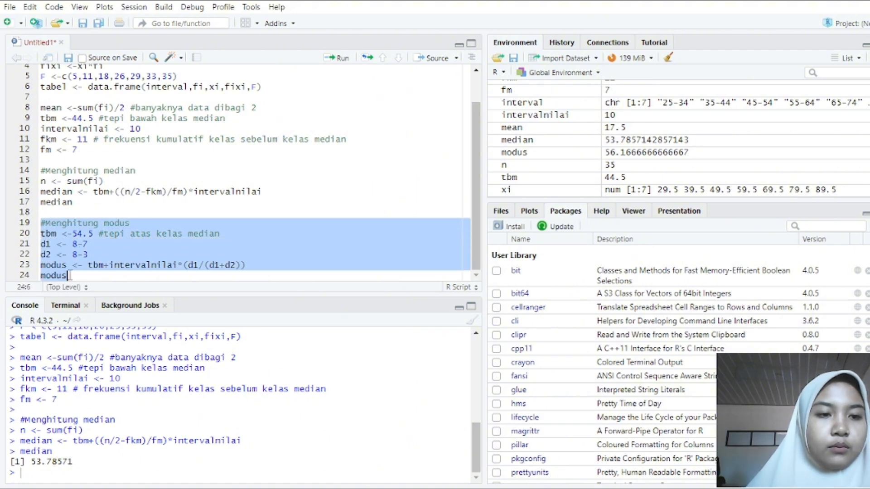
pyautogui.click(335, 58)
pyautogui.click(107, 275)
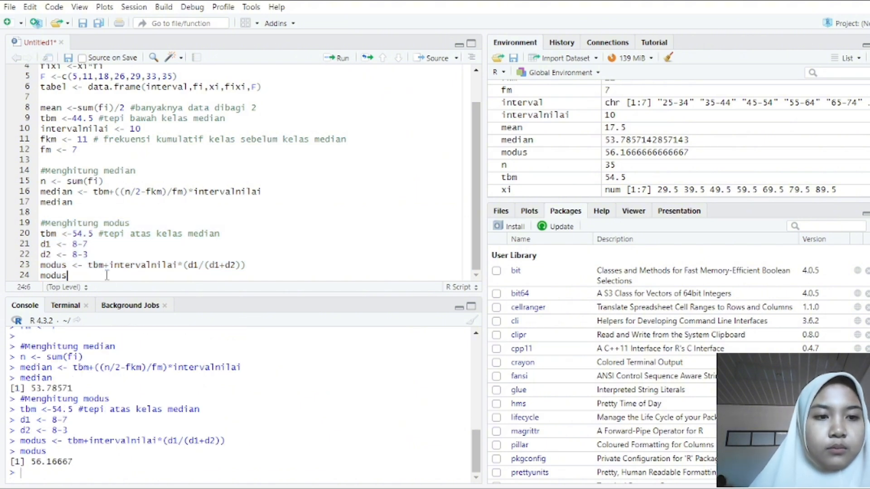
# - Add the comment #Menghitung mean on line 26, leaving a blank line below the modus code
pyautogui.press('Return')
pyautogui.press('Return')
pyautogui.write('#')
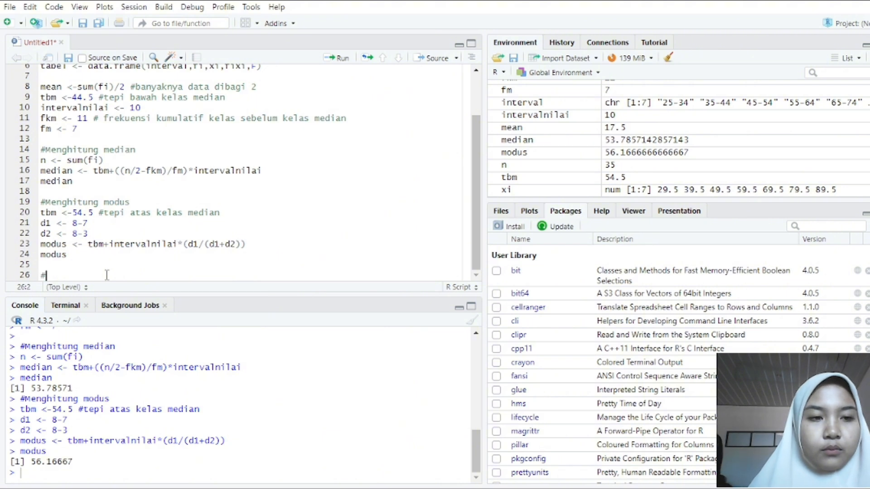
pyautogui.write('Menghitun')
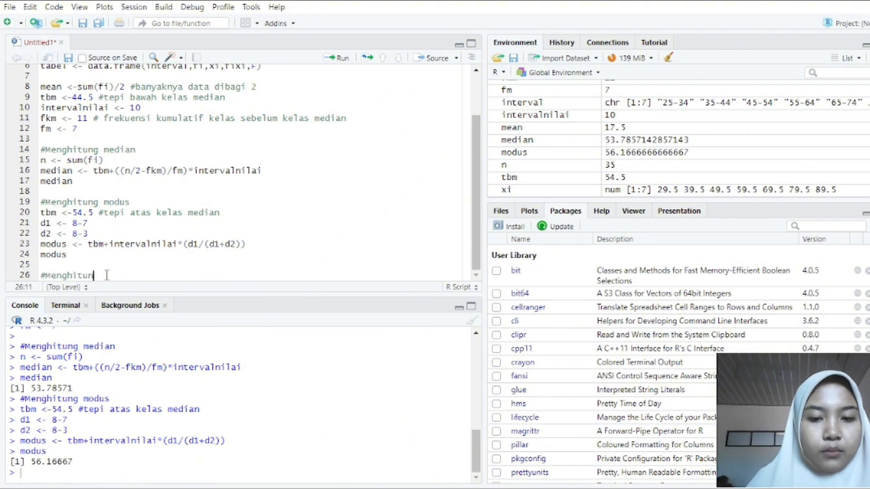
pyautogui.write('g mean')
pyautogui.press('Return')
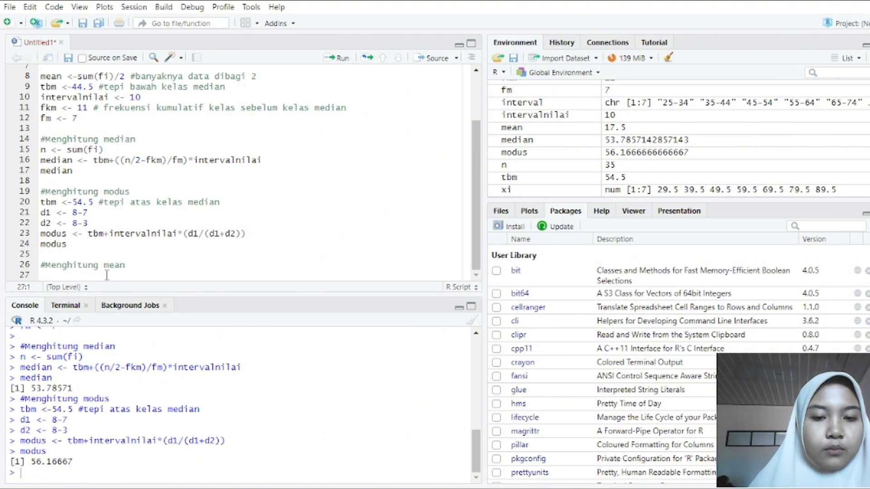
# - Define mean on line 27 with the formula sum(fixi)/sum(fi)
pyautogui.write('mean<')
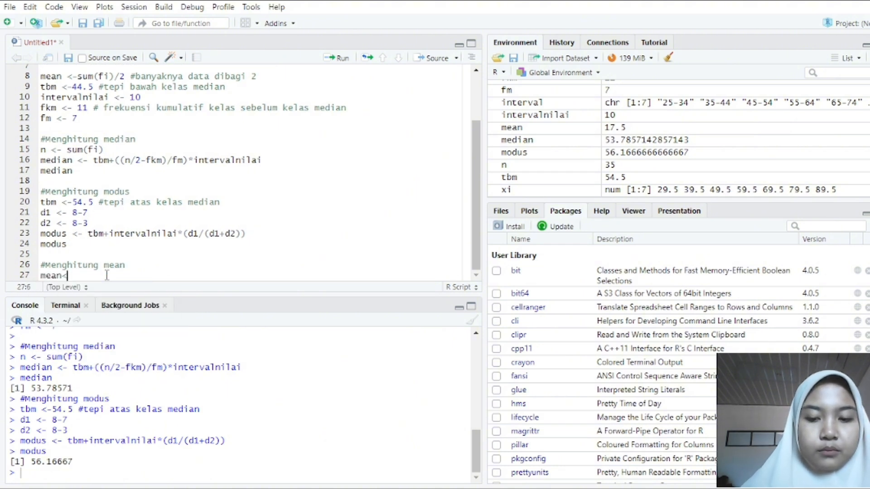
pyautogui.write('-sum(')
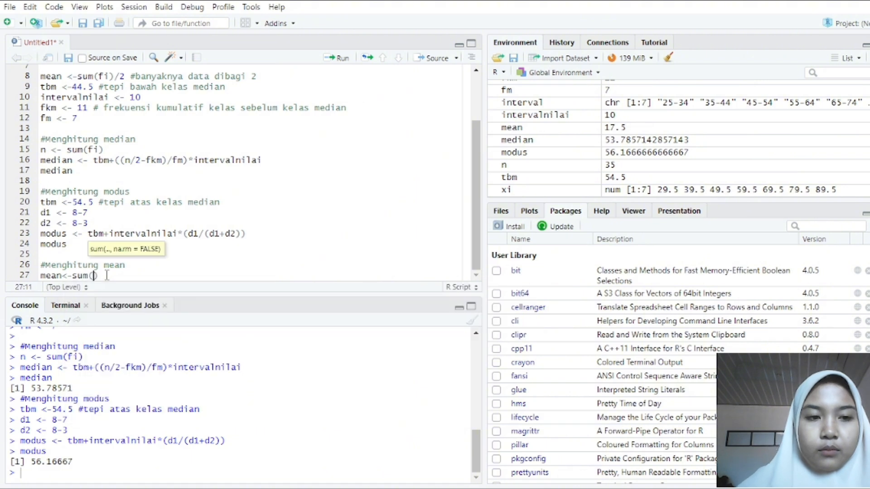
pyautogui.write('f')
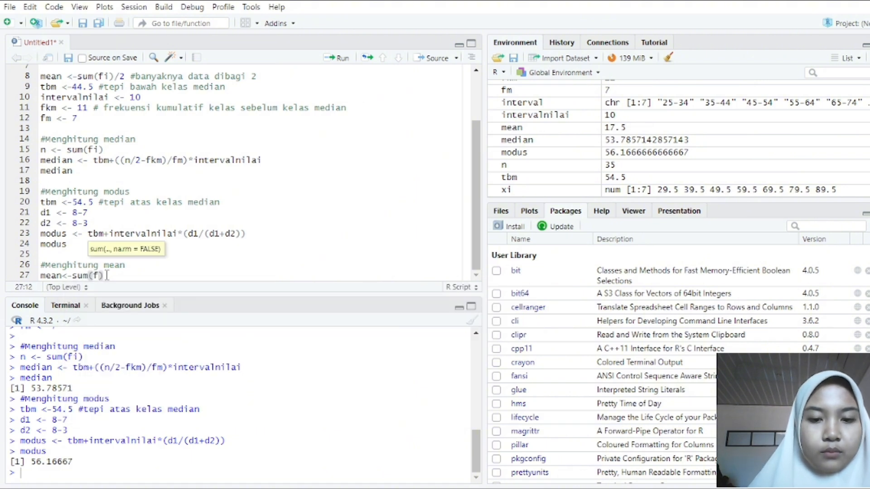
pyautogui.write('i*xi')
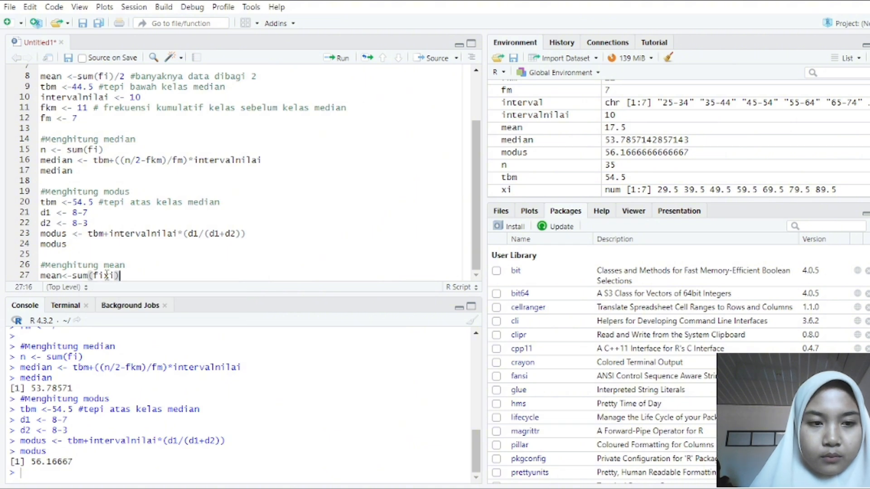
pyautogui.write('/')
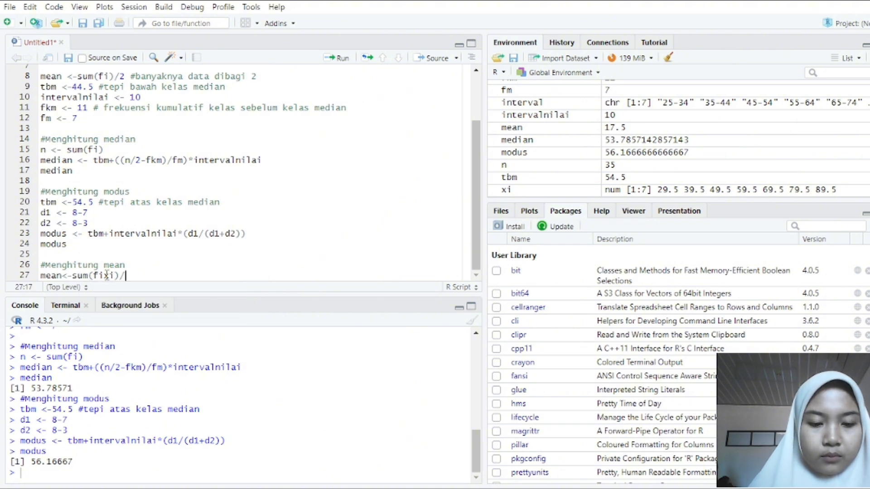
pyautogui.write('sum(')
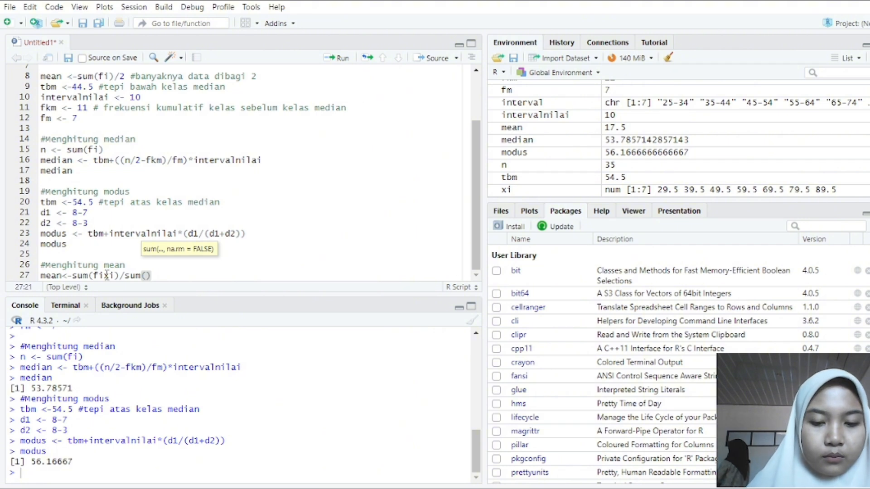
pyautogui.write('fi)')
# - Add mean on line 28 to print its value and run only the mean code on lines 26 to 28
pyautogui.press('Return')
pyautogui.write('m')
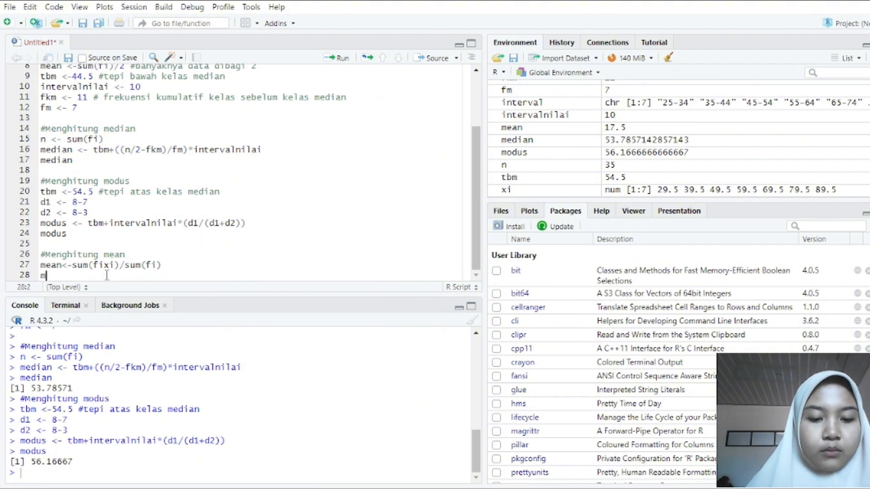
pyautogui.write('ean')
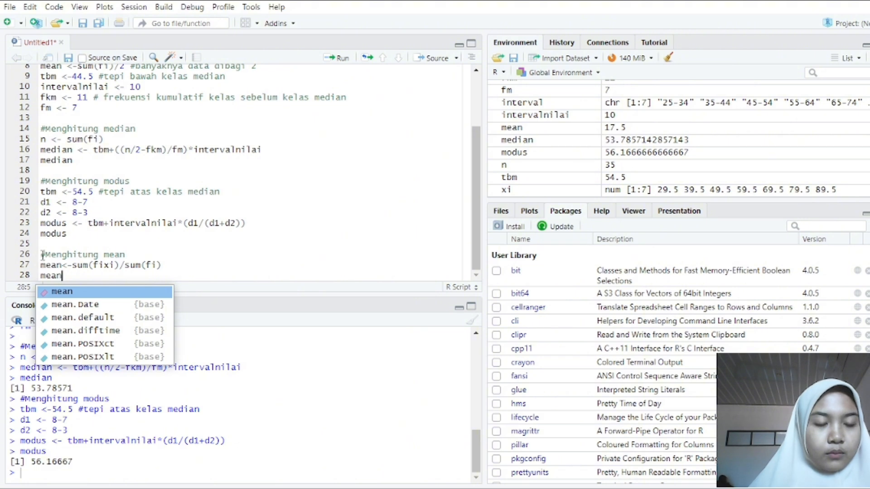
pyautogui.moveTo(42, 255); pyautogui.dragTo(62, 276)
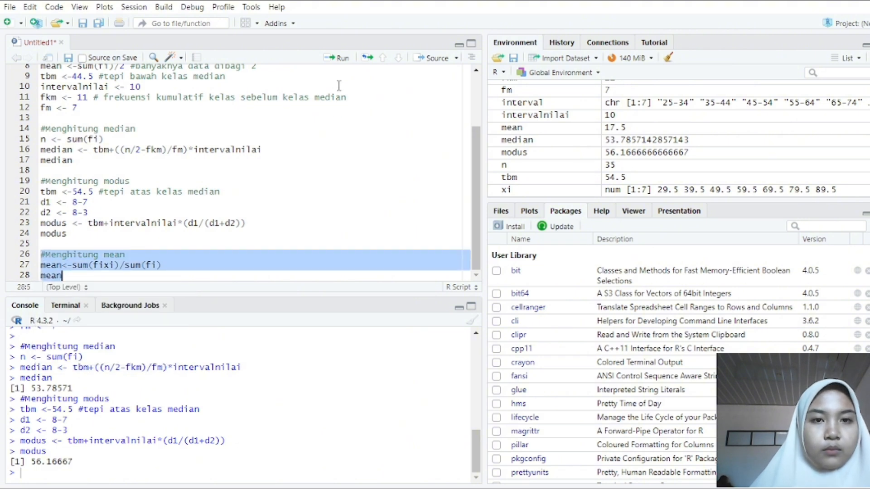
pyautogui.click(339, 58)
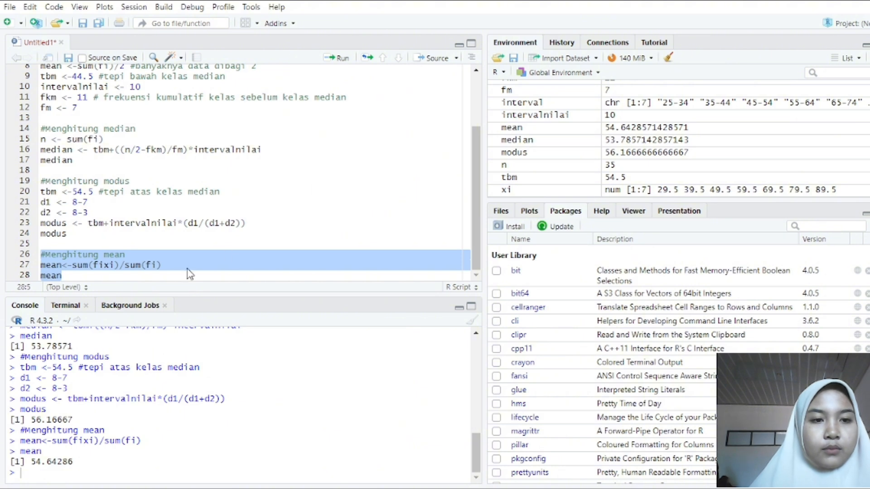
pyautogui.click(121, 275)
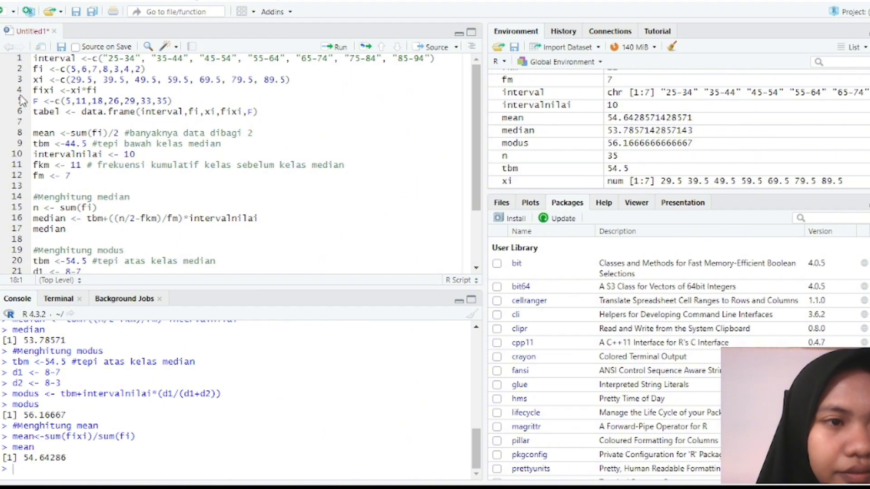
# - Rerun the table, variable and median code on lines 1 to 17 of the script
pyautogui.doubleClick(34, 59)
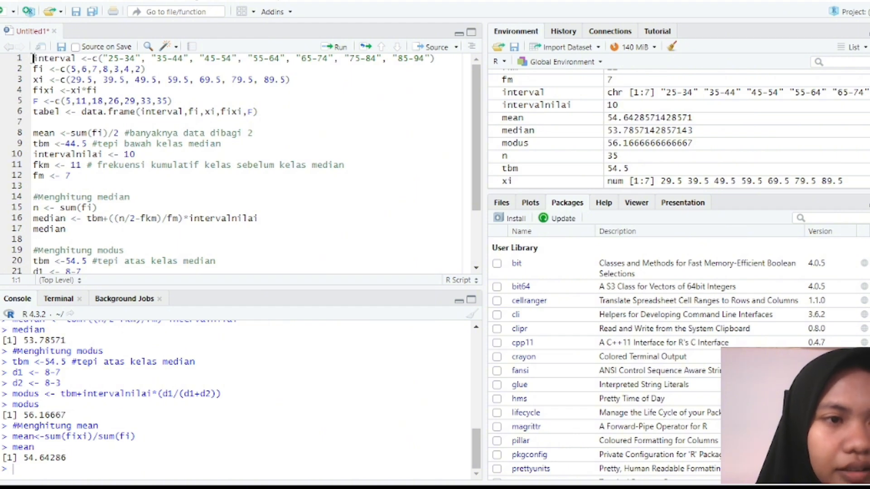
pyautogui.moveTo(34, 59)
pyautogui.mouseDown()
pyautogui.moveTo(93, 171)
pyautogui.moveTo(97, 209)
pyautogui.moveTo(49, 136)
pyautogui.moveTo(32, 61)
pyautogui.mouseUp()
pyautogui.click(33, 60)
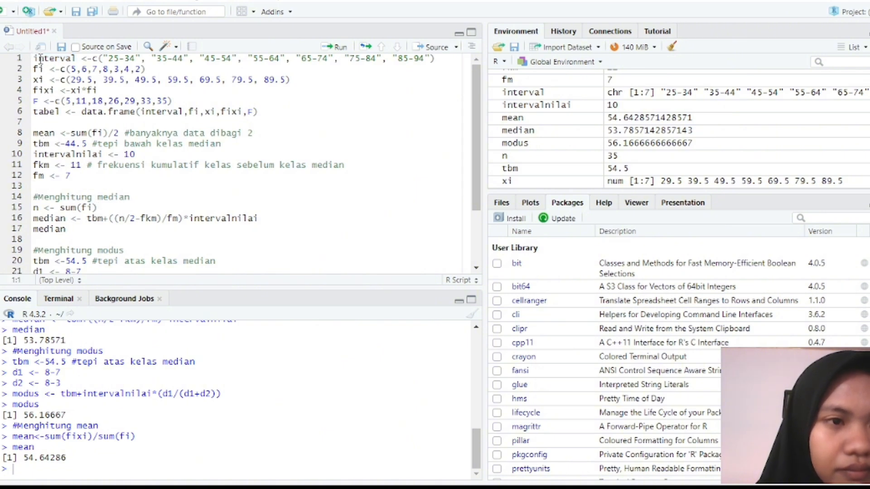
pyautogui.moveTo(34, 59); pyautogui.dragTo(103, 236)
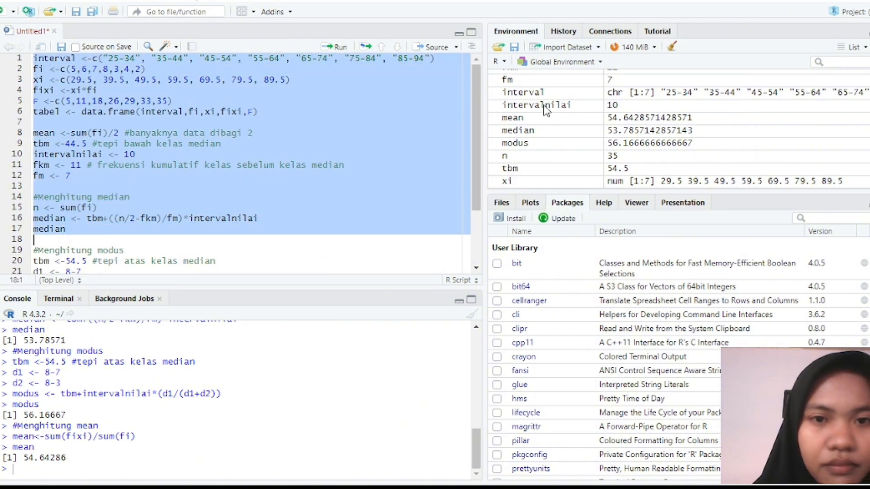
pyautogui.click(330, 49)
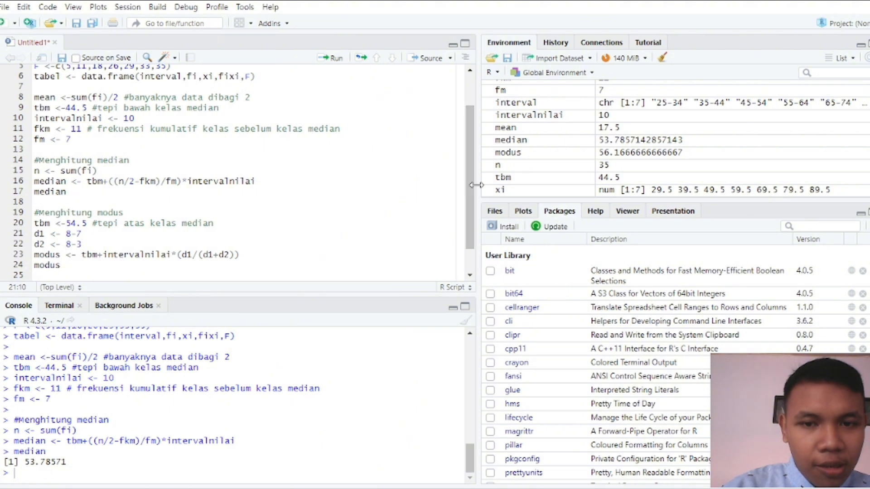
# - Rerun only the modus calculation on lines 20 to 24, from the tbm definition to the printed modus
pyautogui.moveTo(472, 189); pyautogui.dragTo(467, 142)
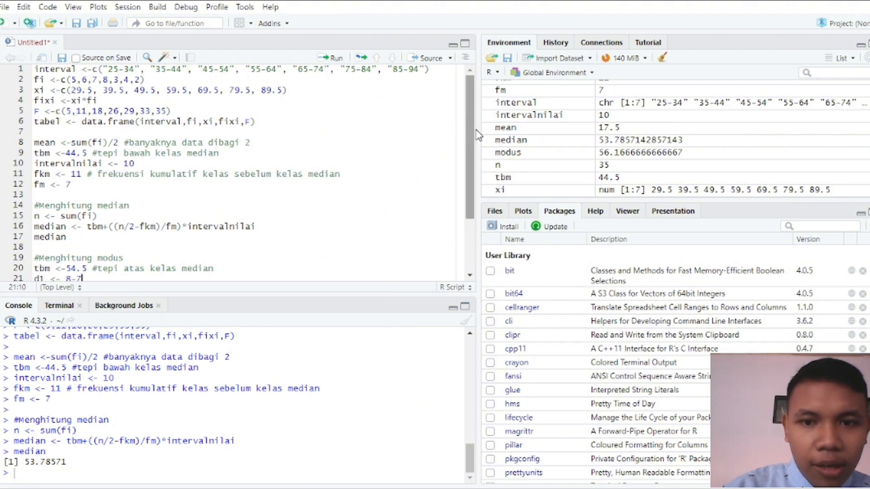
pyautogui.moveTo(471, 133); pyautogui.dragTo(464, 190)
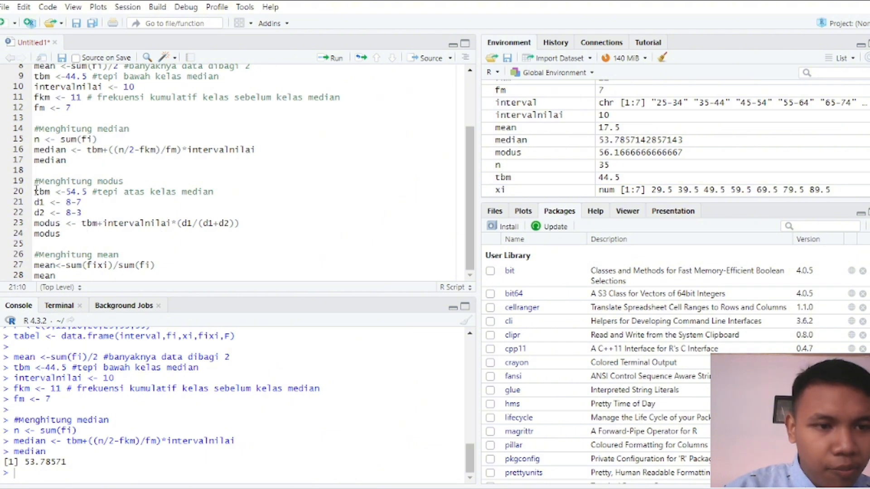
pyautogui.moveTo(35, 192); pyautogui.dragTo(66, 243)
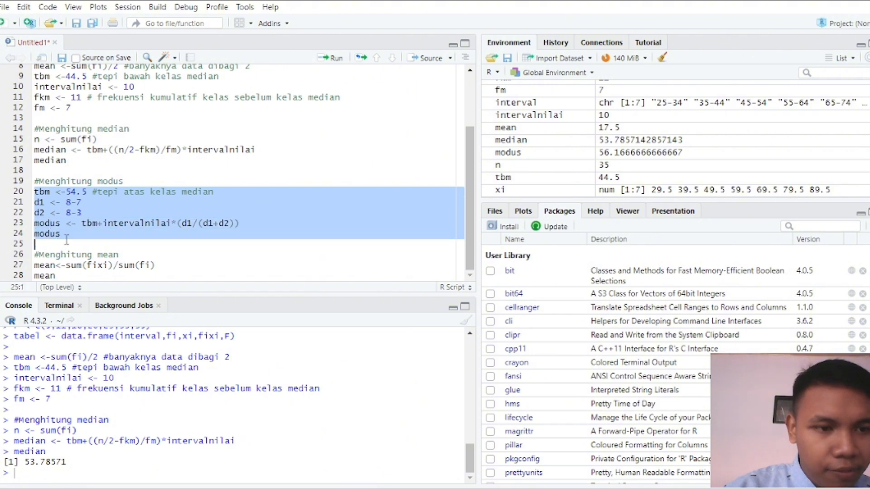
pyautogui.click(330, 64)
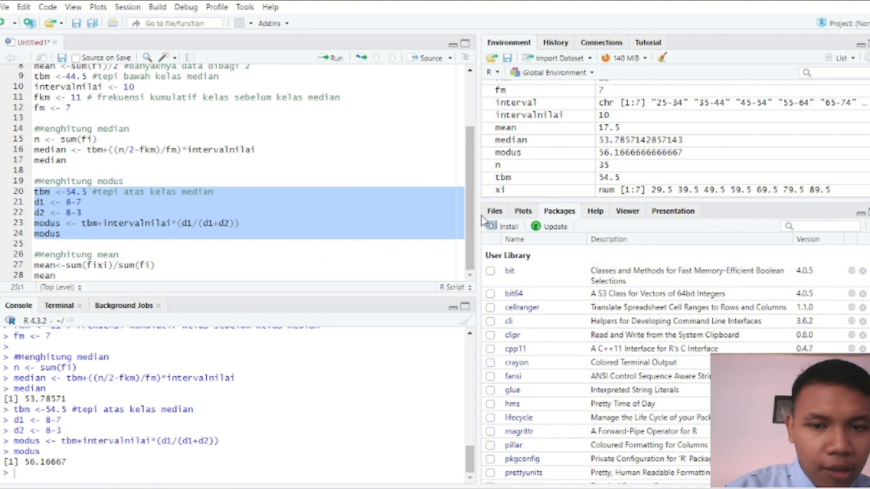
# - Rerun only the mean formula and its printout on lines 27 and 28, and clear the selection
pyautogui.moveTo(468, 216); pyautogui.dragTo(465, 155)
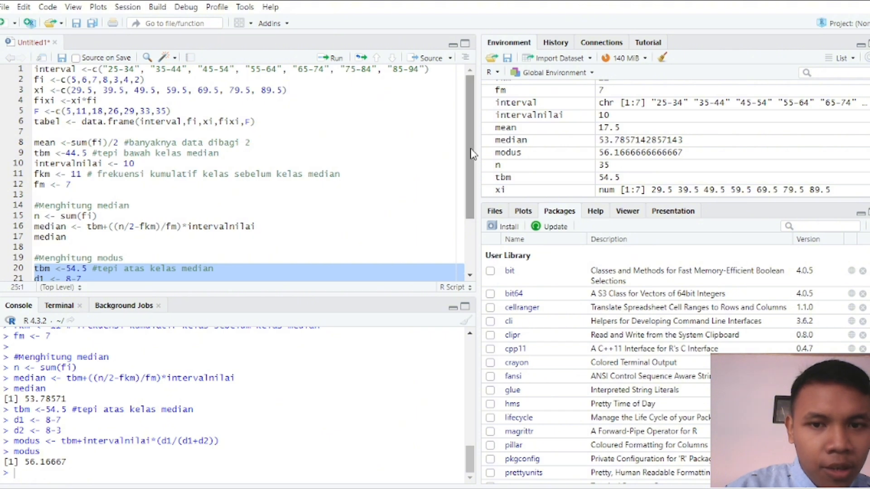
pyautogui.scroll(-3, 457, 250)
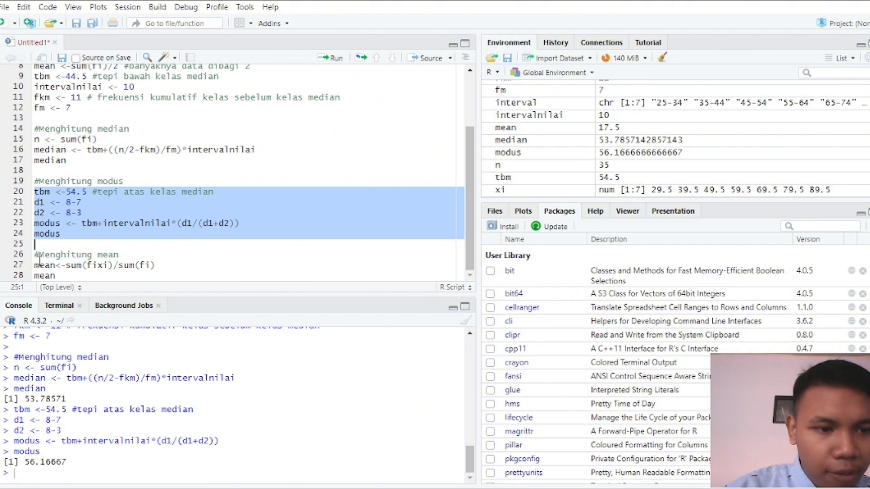
pyautogui.moveTo(34, 265); pyautogui.dragTo(71, 275)
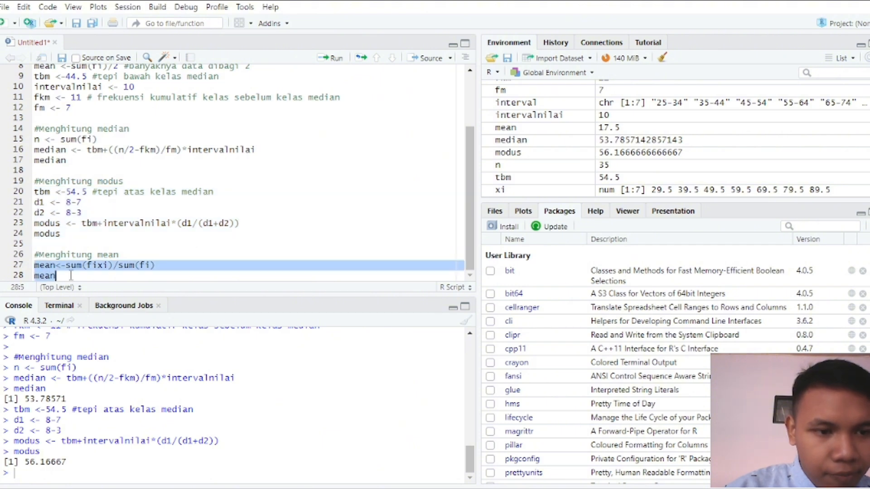
pyautogui.click(326, 62)
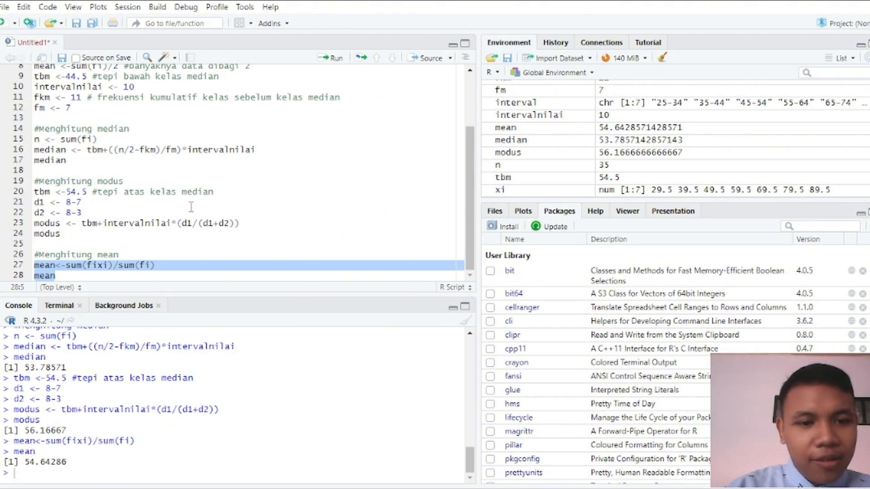
pyautogui.click(129, 265)
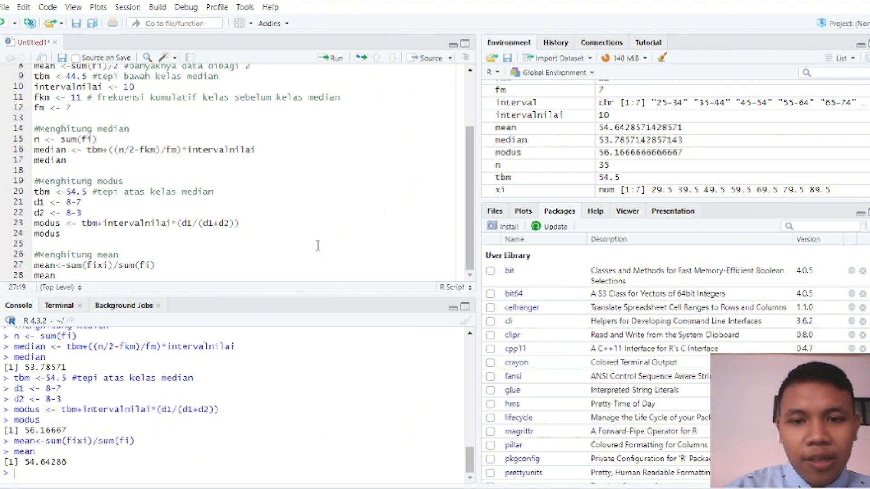
pyautogui.moveTo(469, 195); pyautogui.dragTo(467, 171)
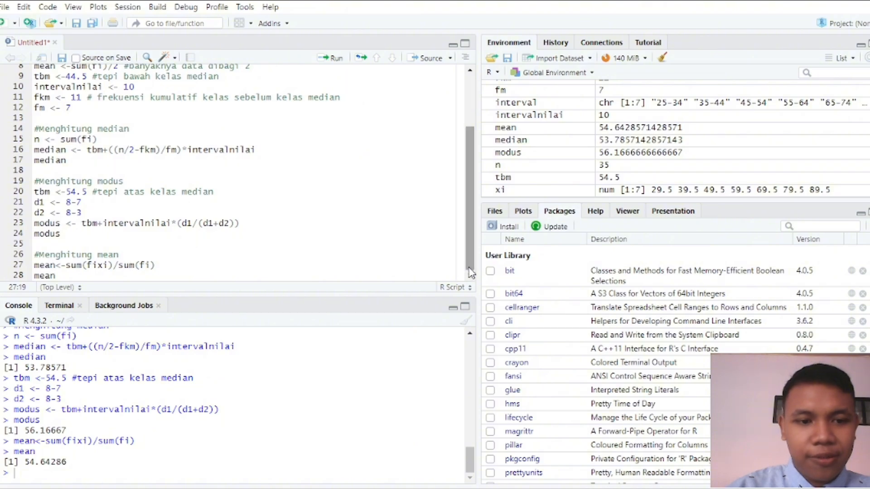